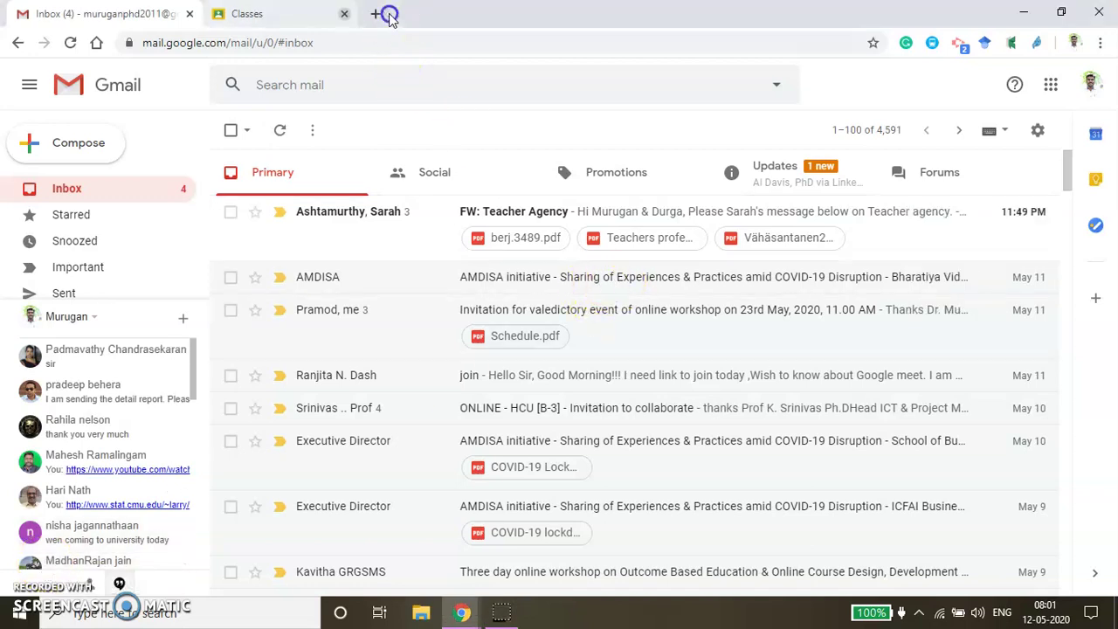
Close the existing Classes page and reopen Google Classroom from the Google apps available in Gmail
{"action": "left_click", "coordinate": [384, 14]}
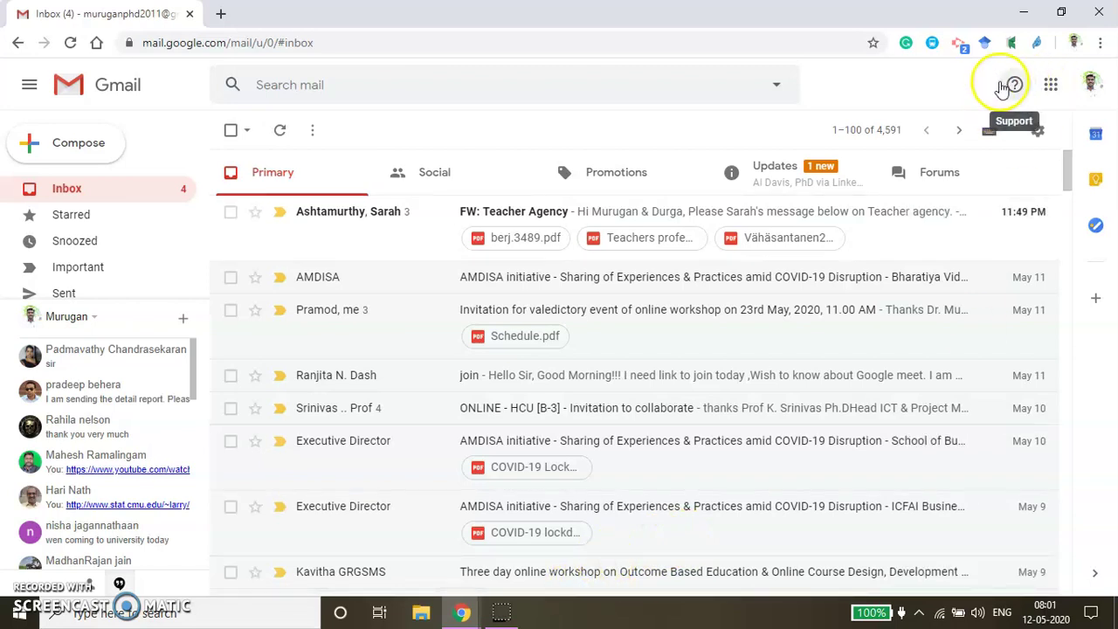
{"action": "left_click", "coordinate": [1051, 85]}
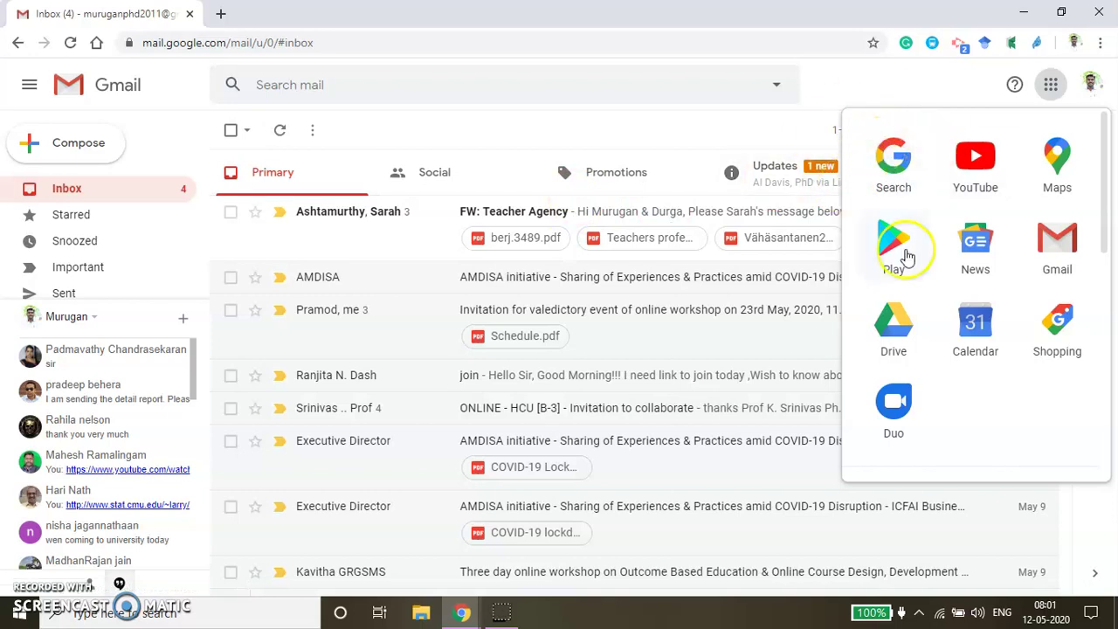
{"action": "scroll", "coordinate": [961, 328], "scroll_direction": "down", "scroll_amount": 5}
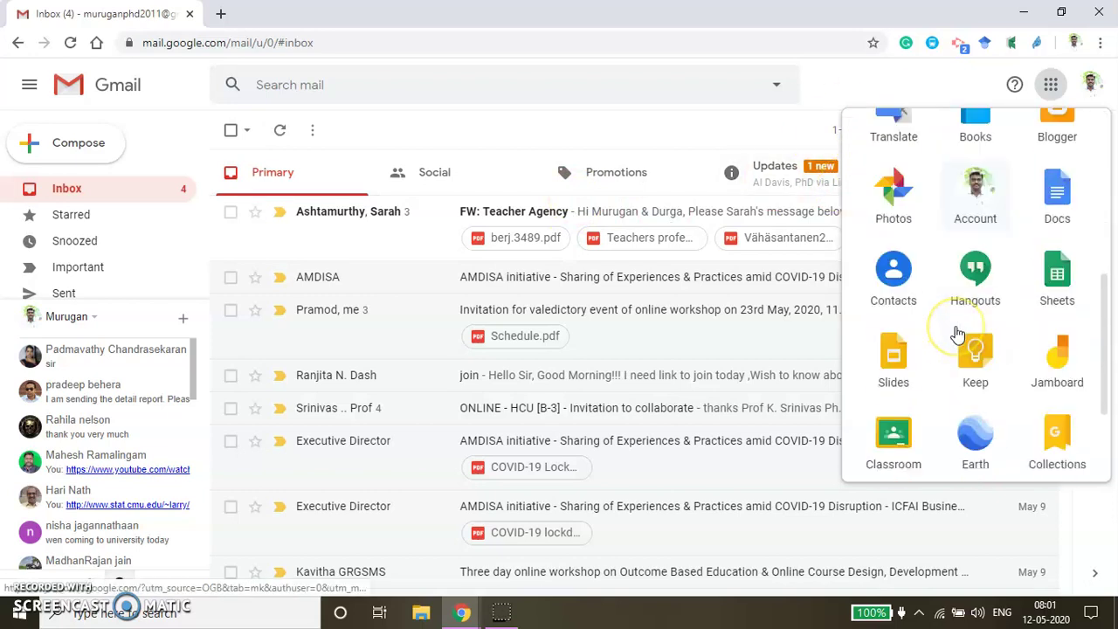
{"action": "scroll", "coordinate": [966, 377], "scroll_direction": "down", "scroll_amount": 1}
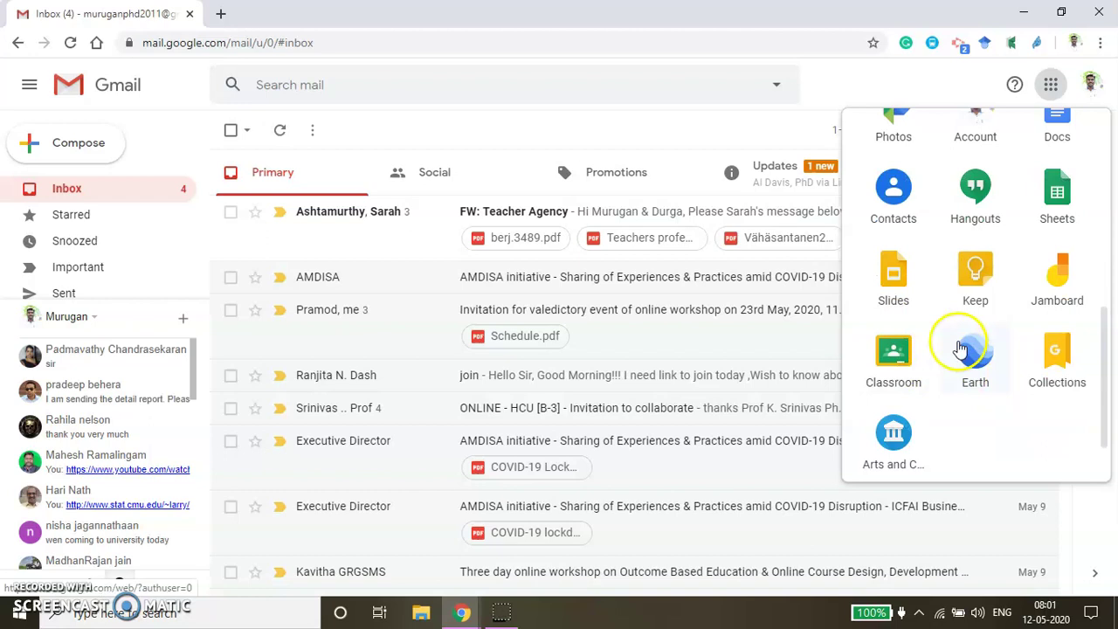
{"action": "left_click", "coordinate": [892, 358]}
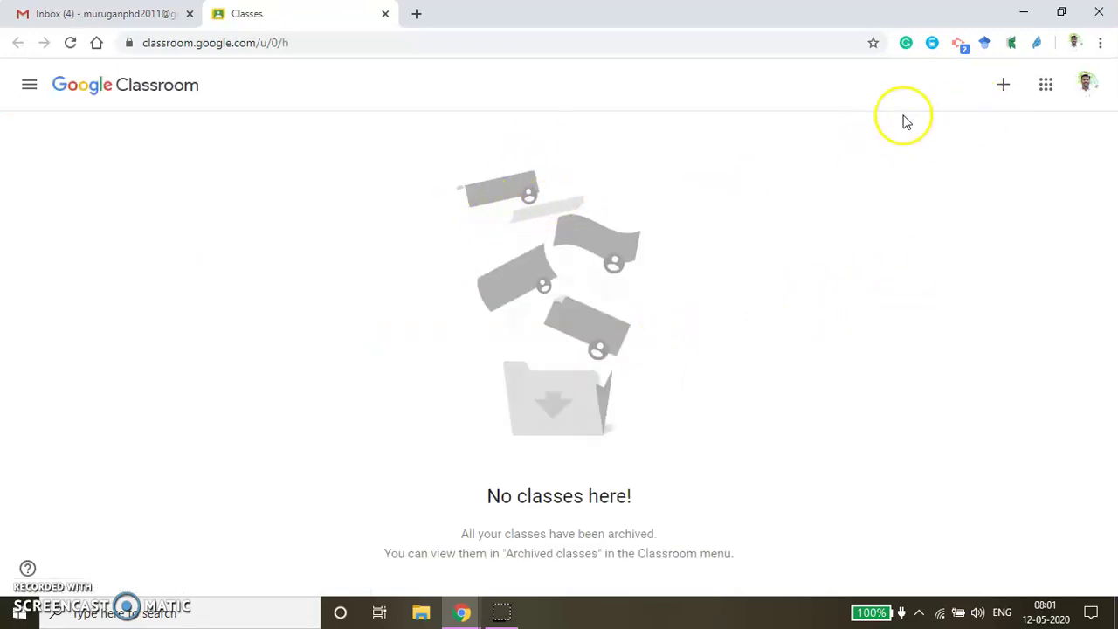
Create a class named MBA with the subject Business Research Methods and room 123
{"action": "left_click", "coordinate": [1004, 85]}
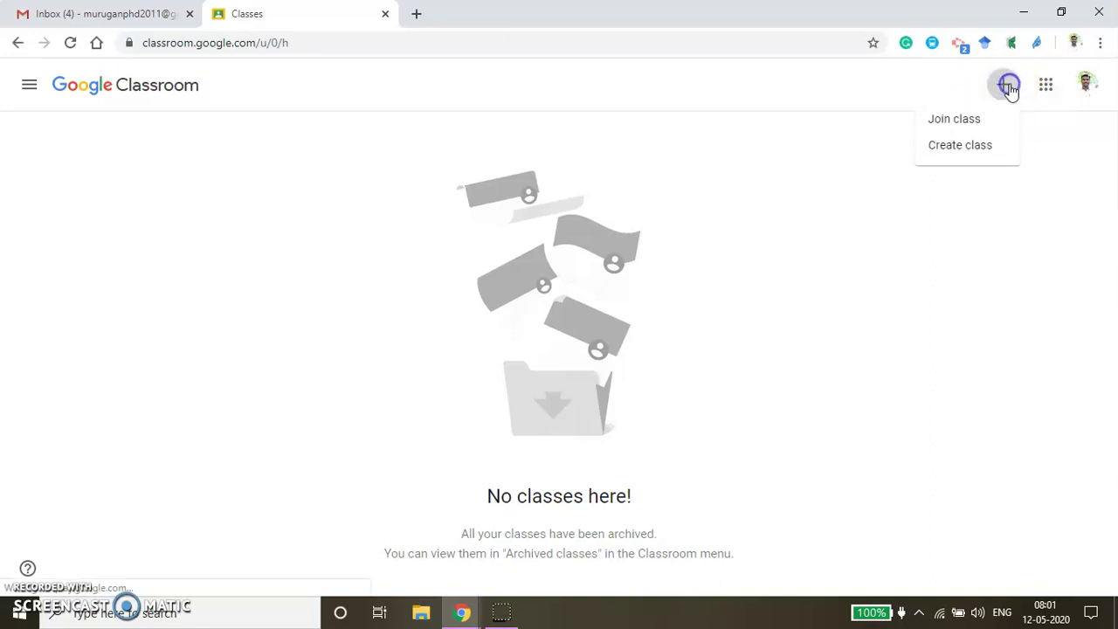
{"action": "left_click", "coordinate": [997, 151]}
{"action": "left_click", "coordinate": [472, 409]}
{"action": "left_click", "coordinate": [652, 508]}
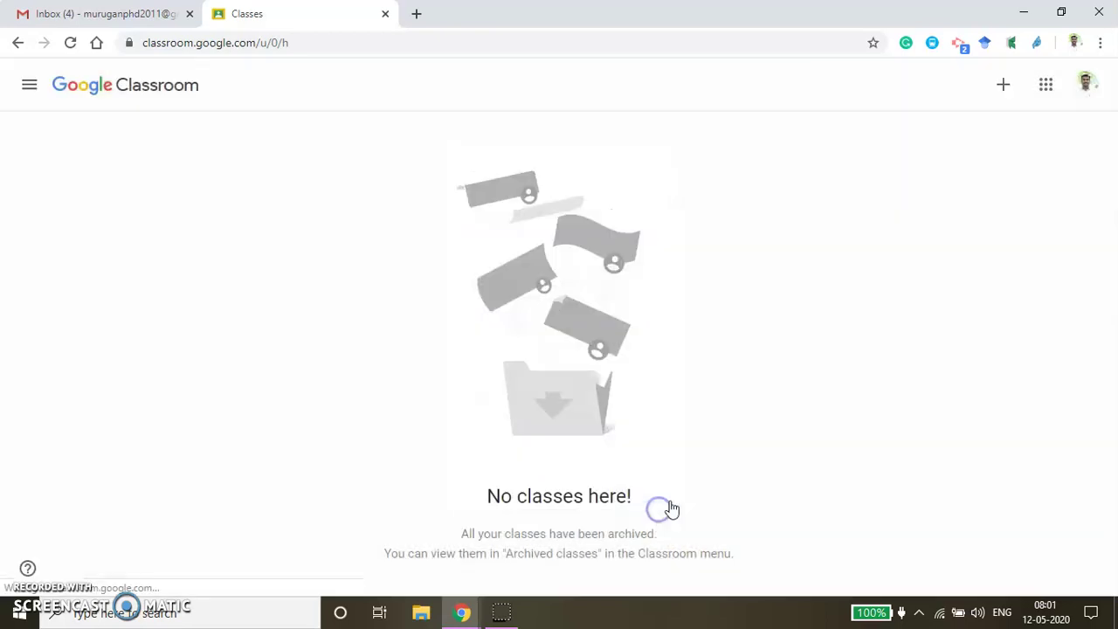
{"action": "left_click", "coordinate": [412, 246]}
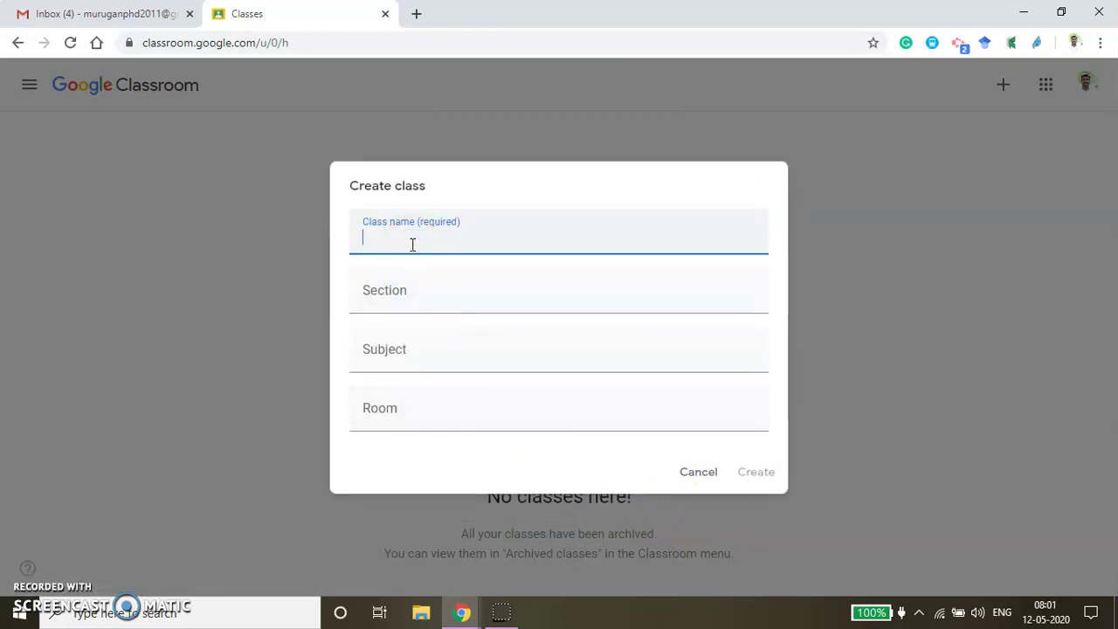
{"action": "left_click", "coordinate": [374, 357]}
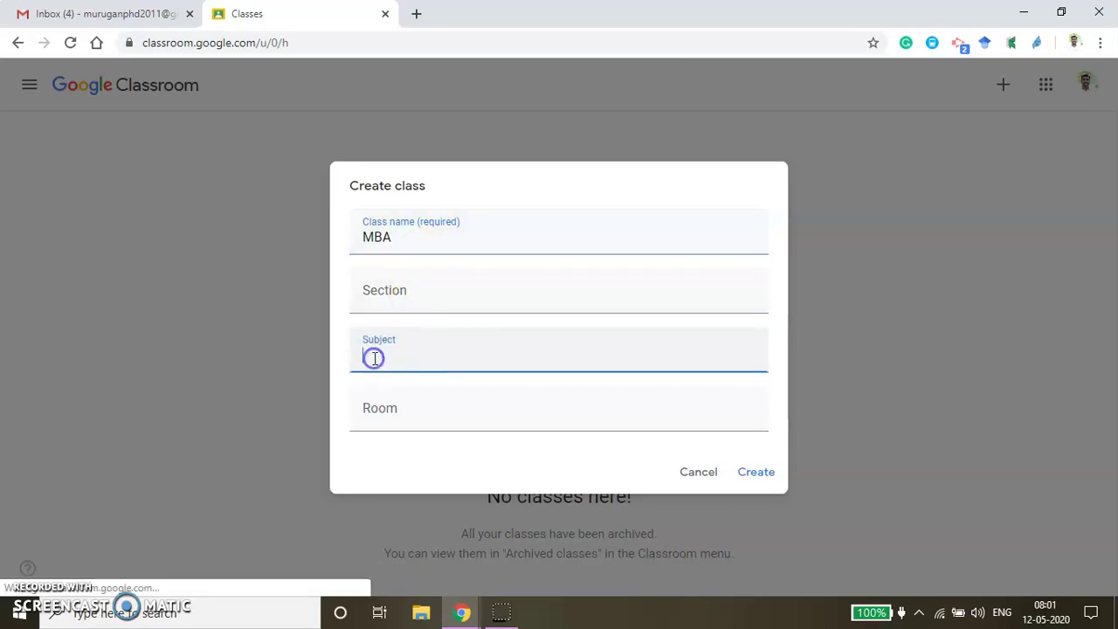
{"action": "type", "text": "Business Research Me"}
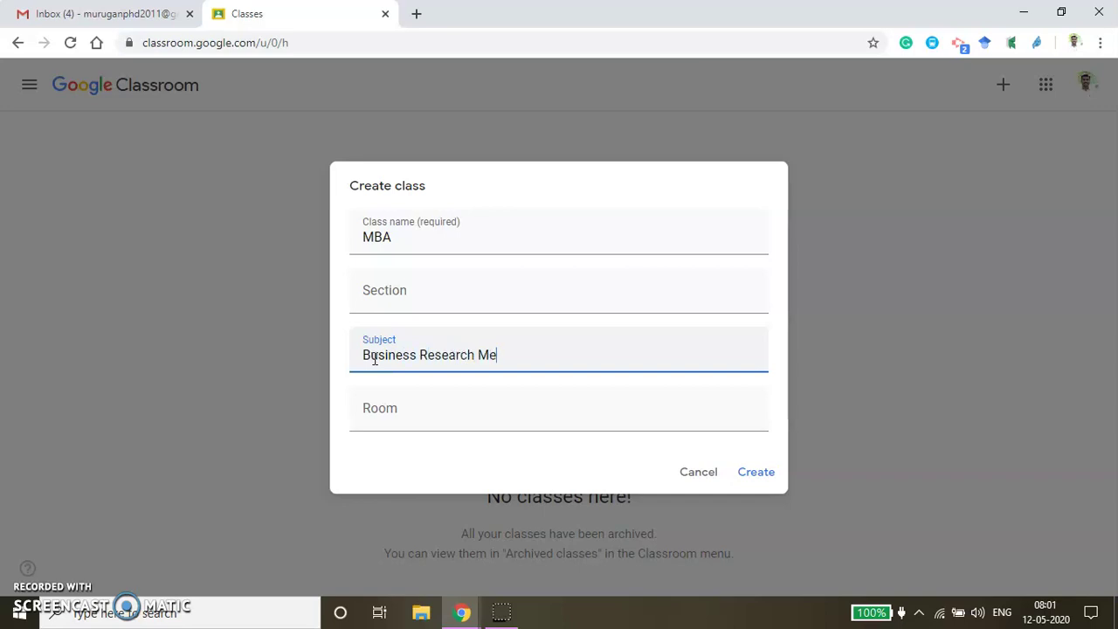
{"action": "type", "text": "thods"}
{"action": "left_click", "coordinate": [353, 424]}
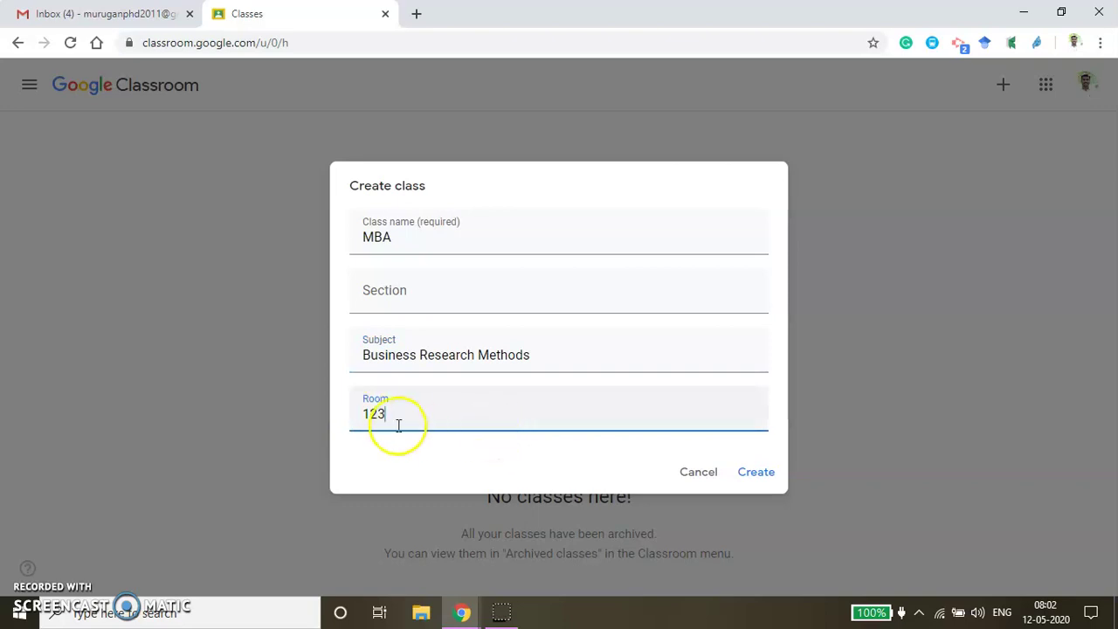
{"action": "left_click", "coordinate": [757, 474]}
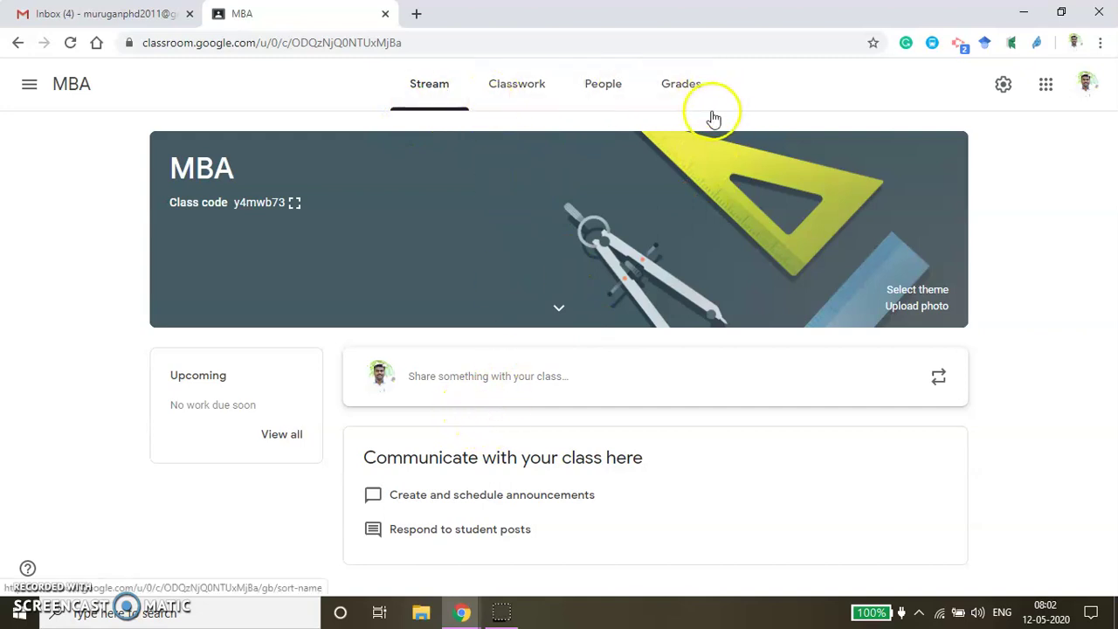
Look through the MBA class's Stream, Classwork, People and Grades pages
{"action": "left_click", "coordinate": [435, 92]}
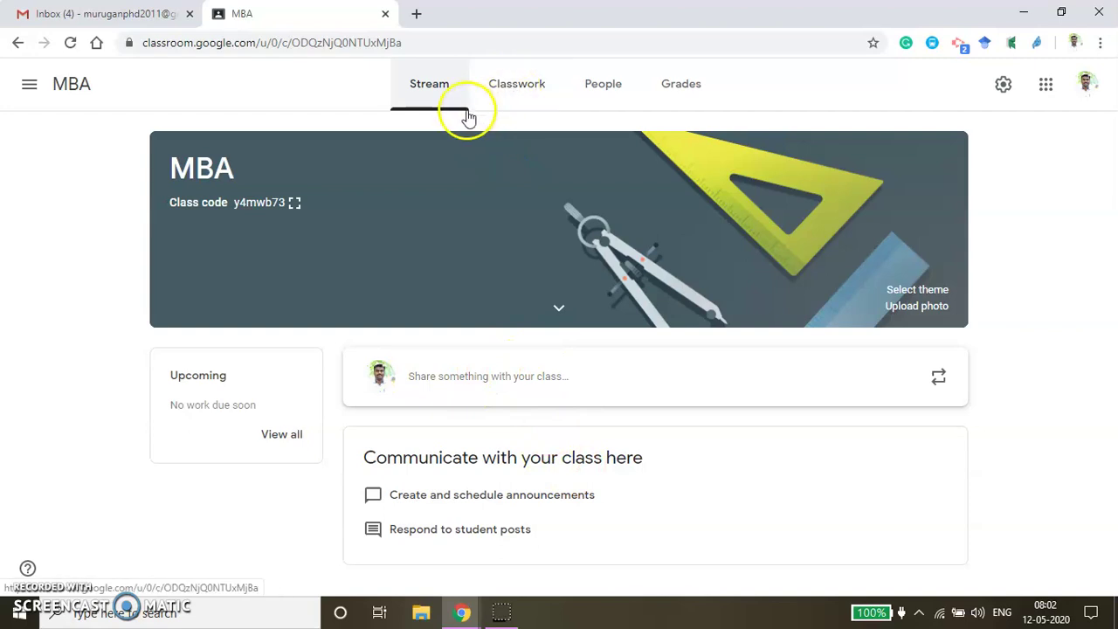
{"action": "left_click", "coordinate": [526, 91]}
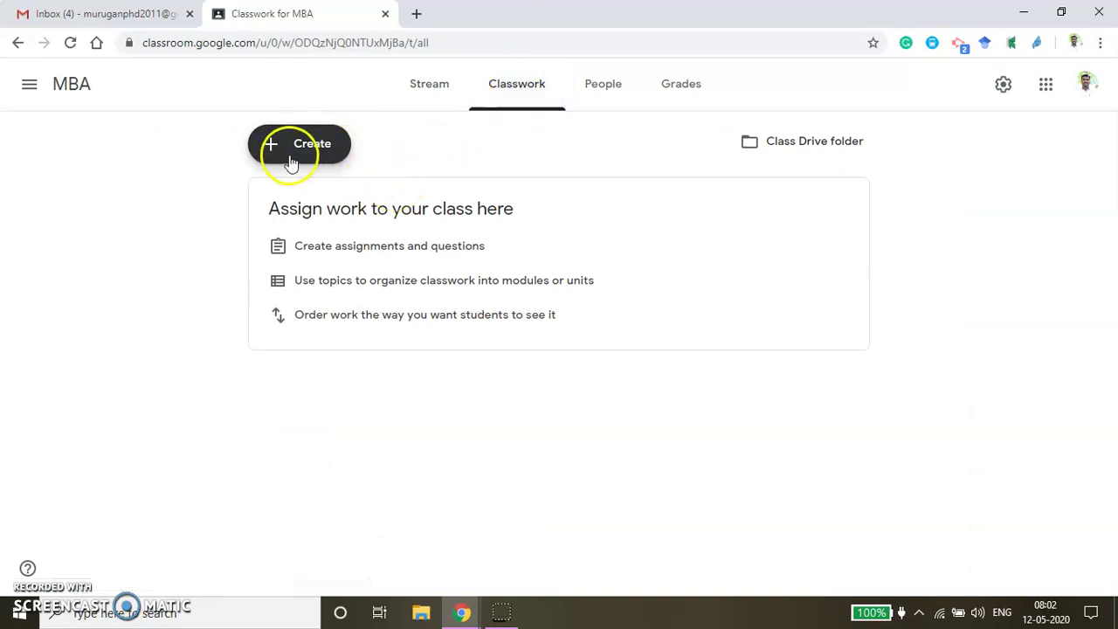
{"action": "left_click", "coordinate": [602, 89]}
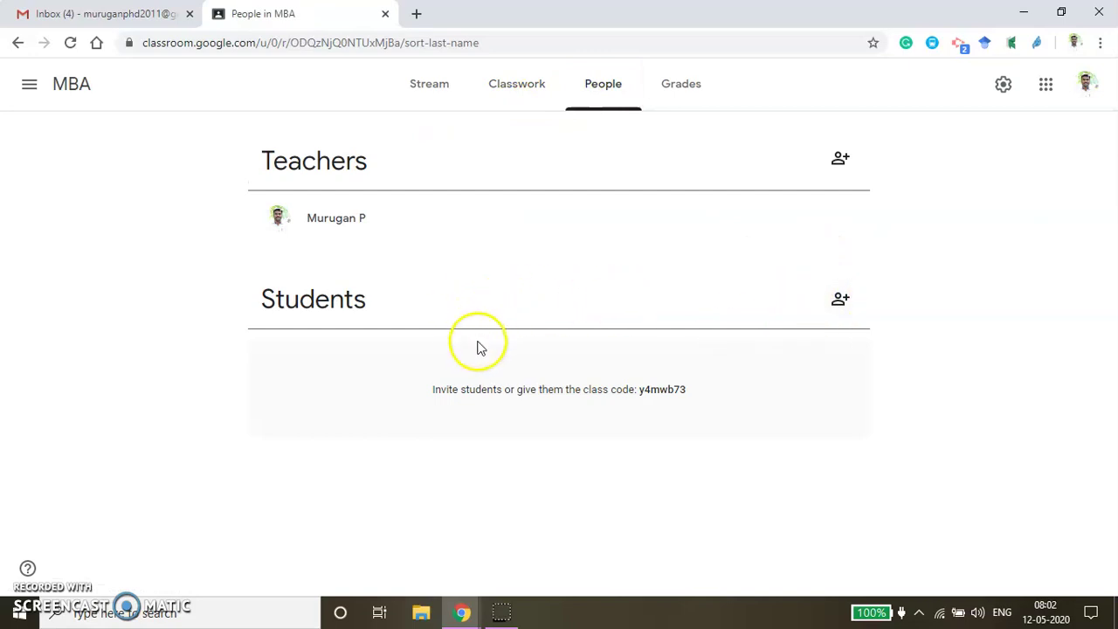
{"action": "left_click", "coordinate": [683, 85]}
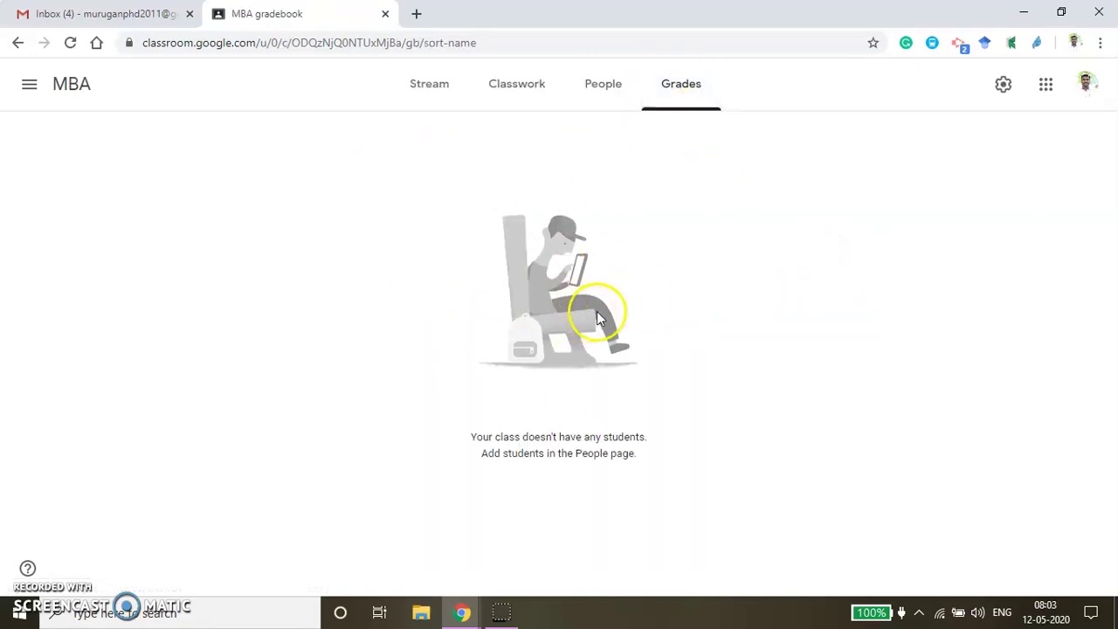
Invite a student to the MBA class by searching for the student's name and picking the matching contact
{"action": "left_click", "coordinate": [606, 91]}
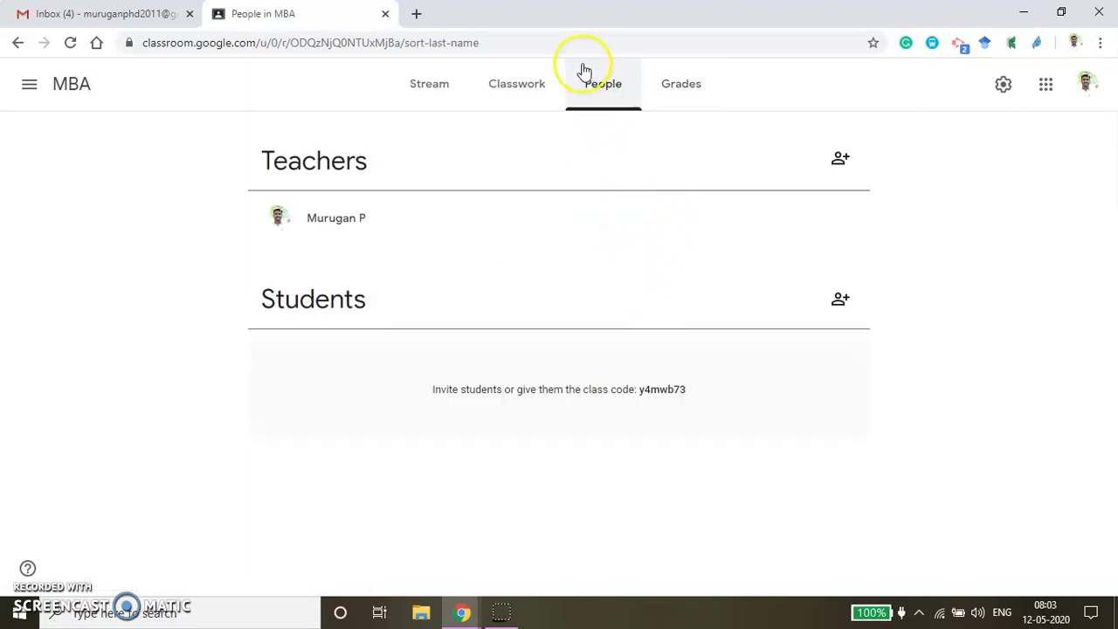
{"action": "left_click", "coordinate": [841, 300]}
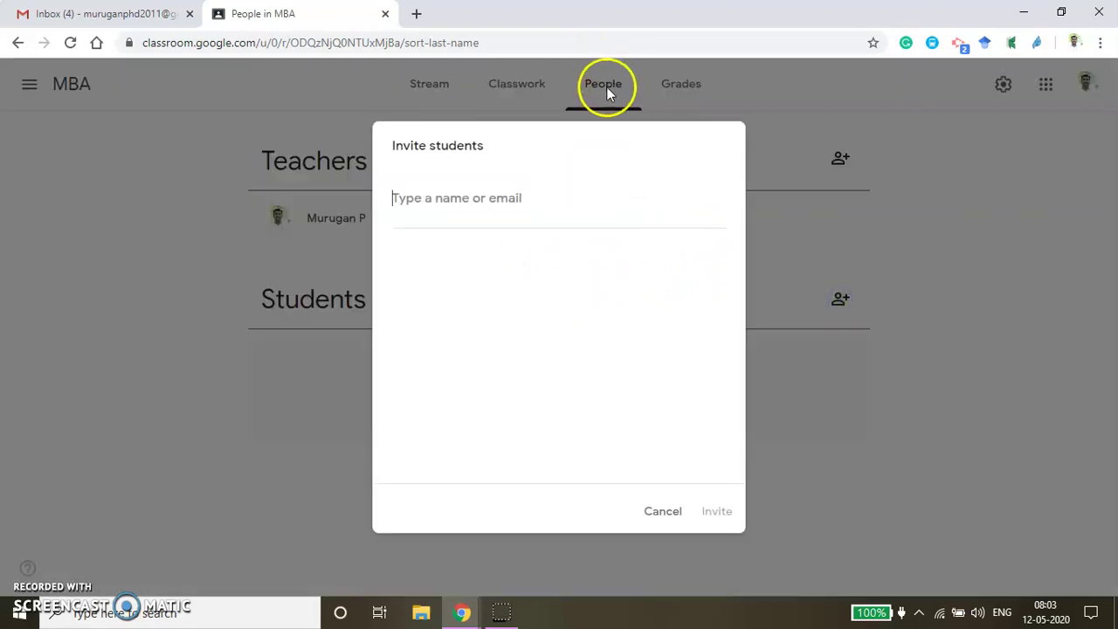
{"action": "type", "text": "mur"}
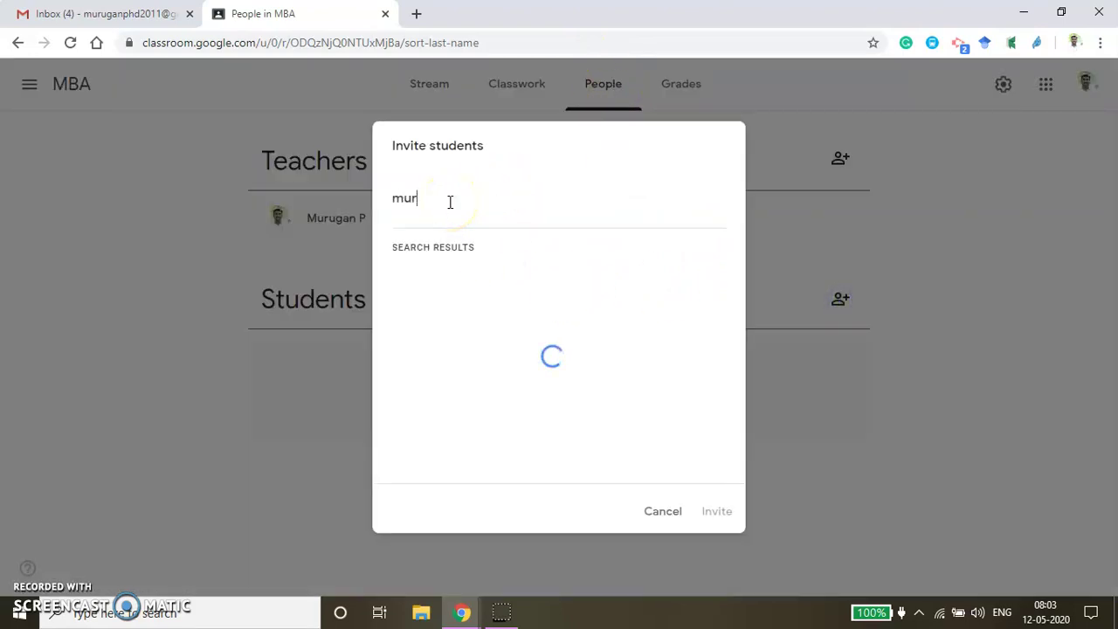
{"action": "type", "text": "u"}
{"action": "left_click", "coordinate": [473, 291]}
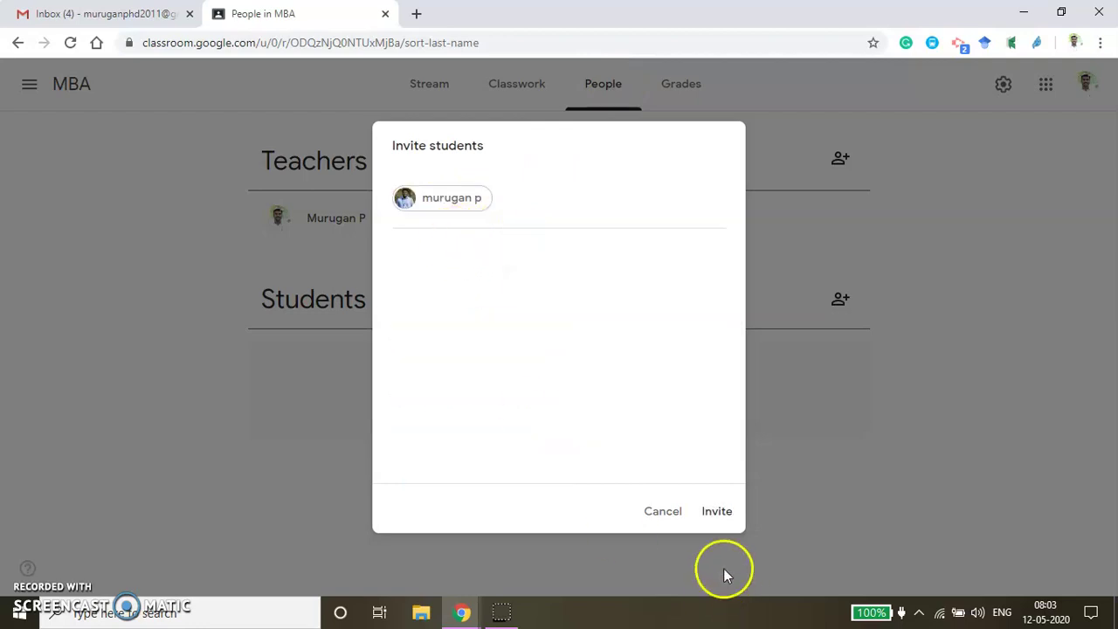
{"action": "left_click", "coordinate": [718, 515]}
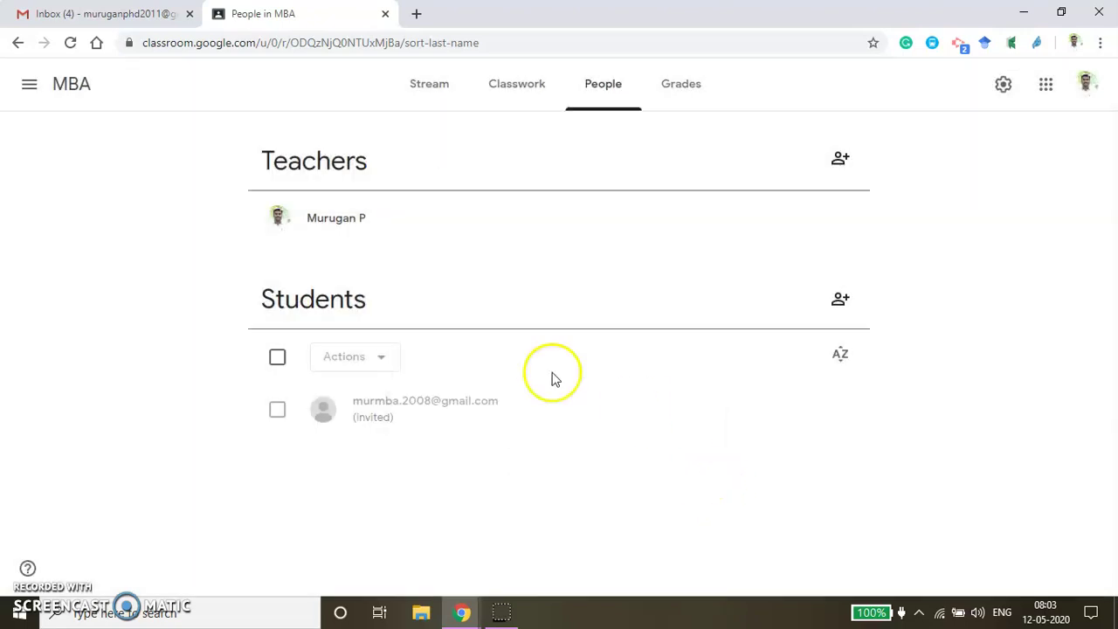
Switch to the invited student's Gmail inbox in the incognito window and open the "MBA" class invitation among the Updates mail
{"action": "mouse_move", "coordinate": [452, 616]}
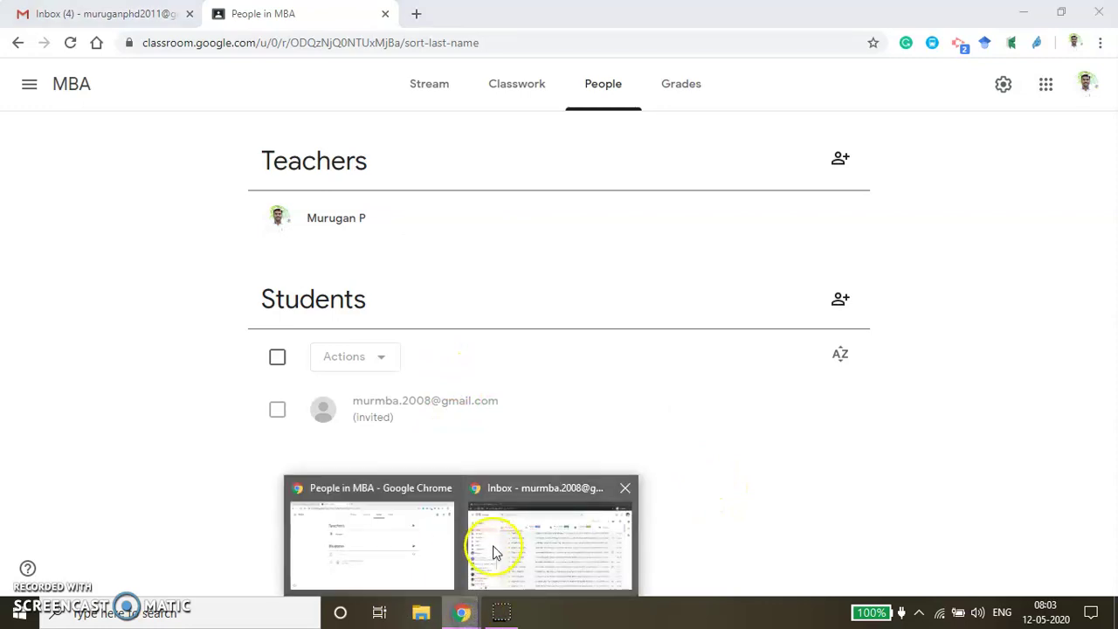
{"action": "left_click", "coordinate": [503, 551]}
{"action": "left_click", "coordinate": [63, 188]}
{"action": "left_click", "coordinate": [810, 174]}
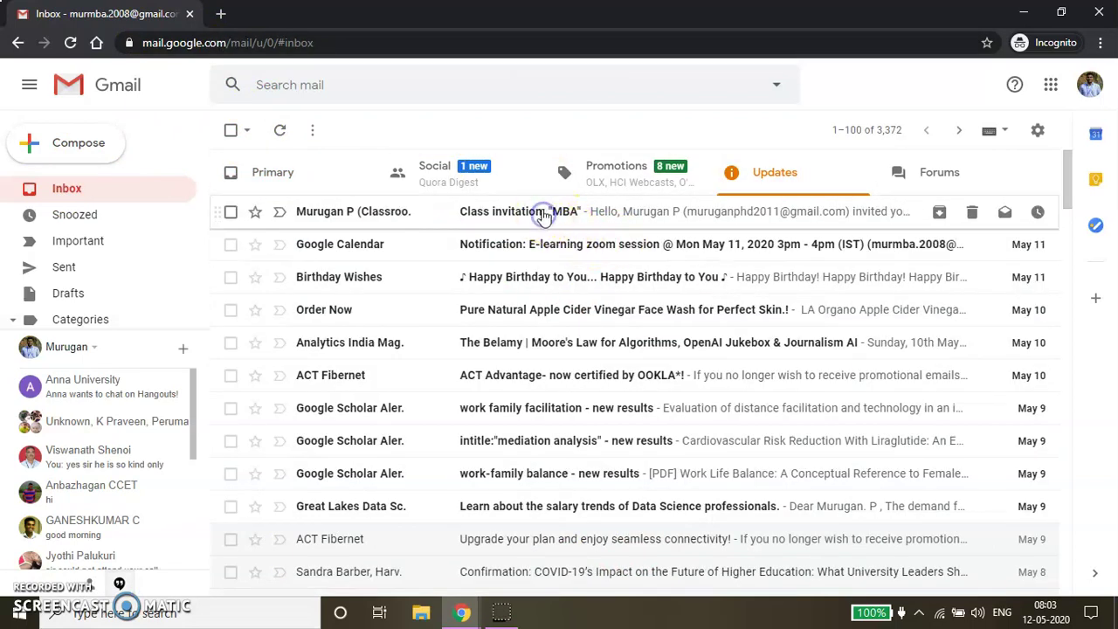
{"action": "left_click", "coordinate": [552, 220]}
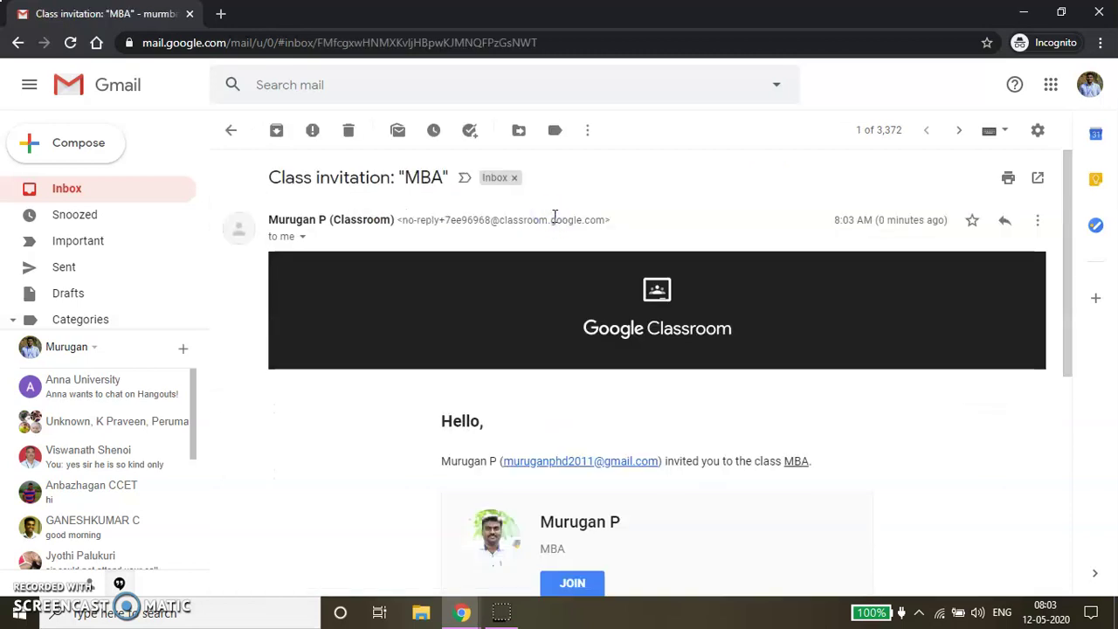
Accept the emailed invitation and join the MBA class with the student's account
{"action": "scroll", "coordinate": [623, 445], "scroll_direction": "down", "scroll_amount": 3}
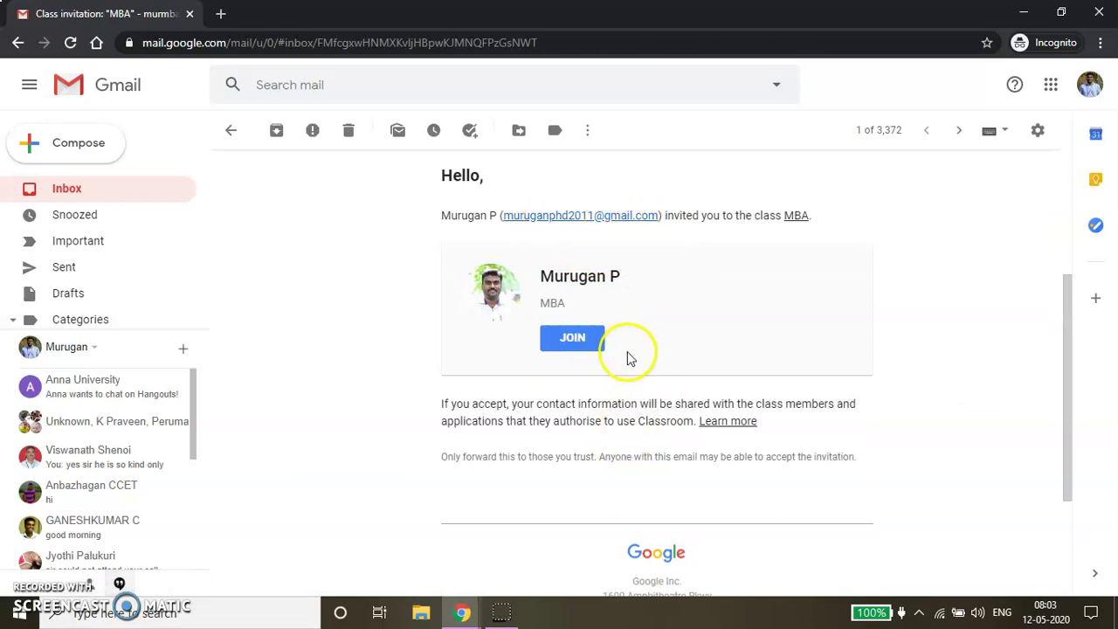
{"action": "left_click", "coordinate": [573, 341]}
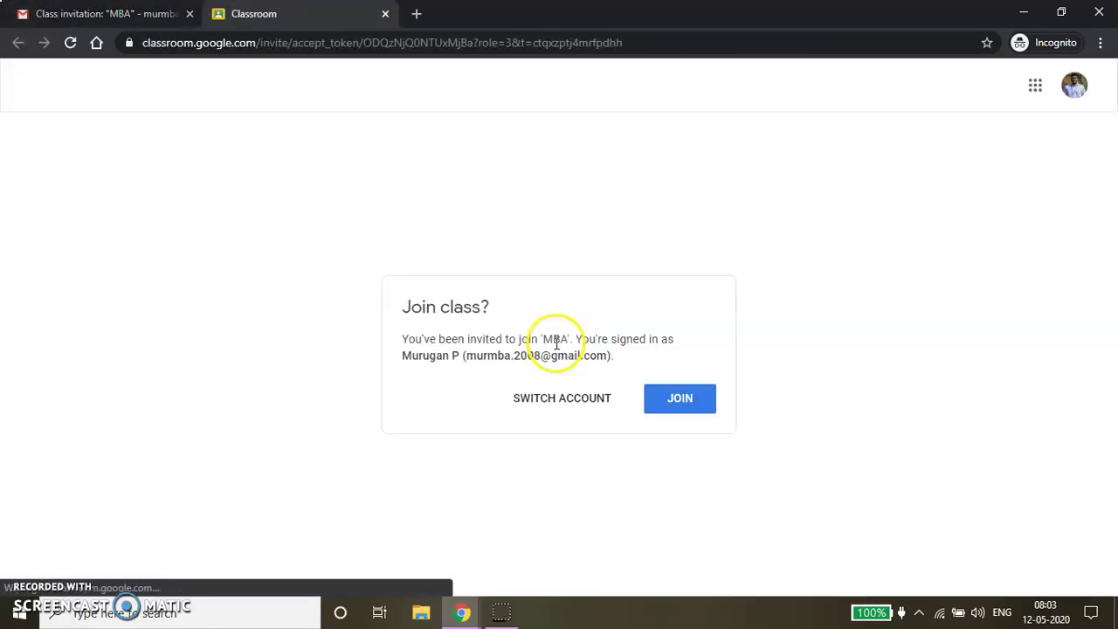
{"action": "left_click", "coordinate": [684, 407]}
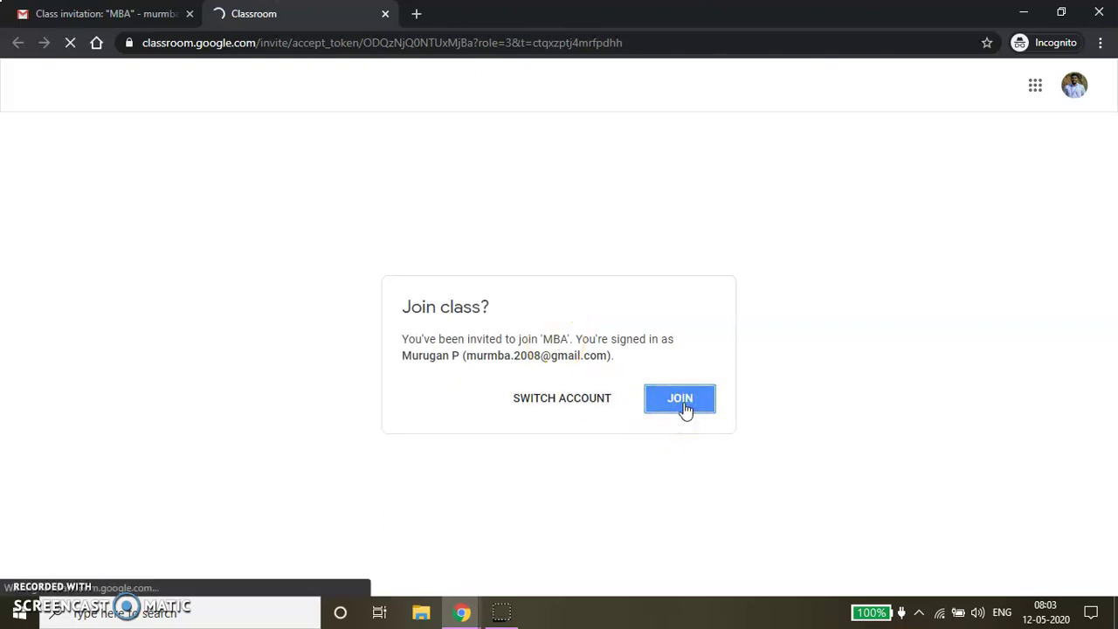
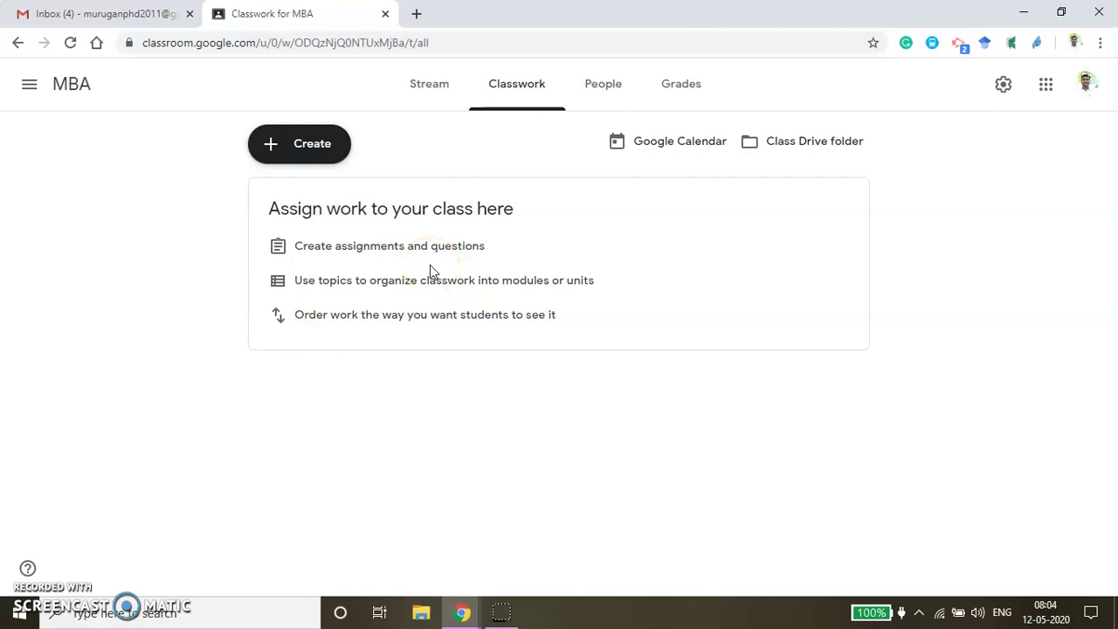
Add the topic "1. Introduction to Research" to the MBA class's classwork in the teacher's account
{"action": "left_click", "coordinate": [298, 147]}
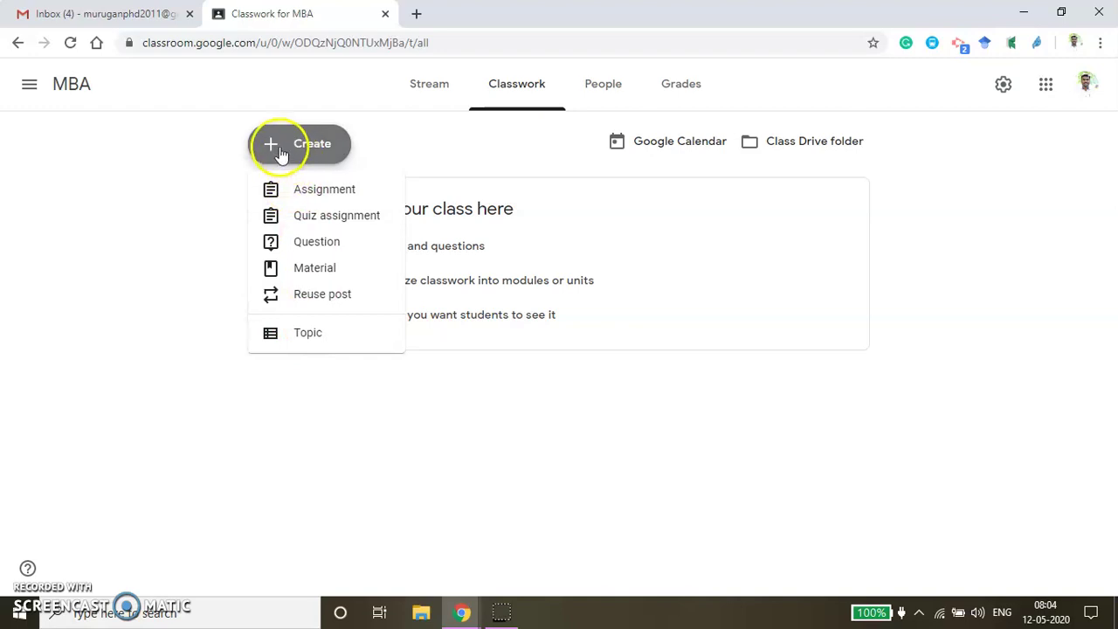
{"action": "left_click", "coordinate": [307, 332]}
{"action": "type", "text": "1. In"}
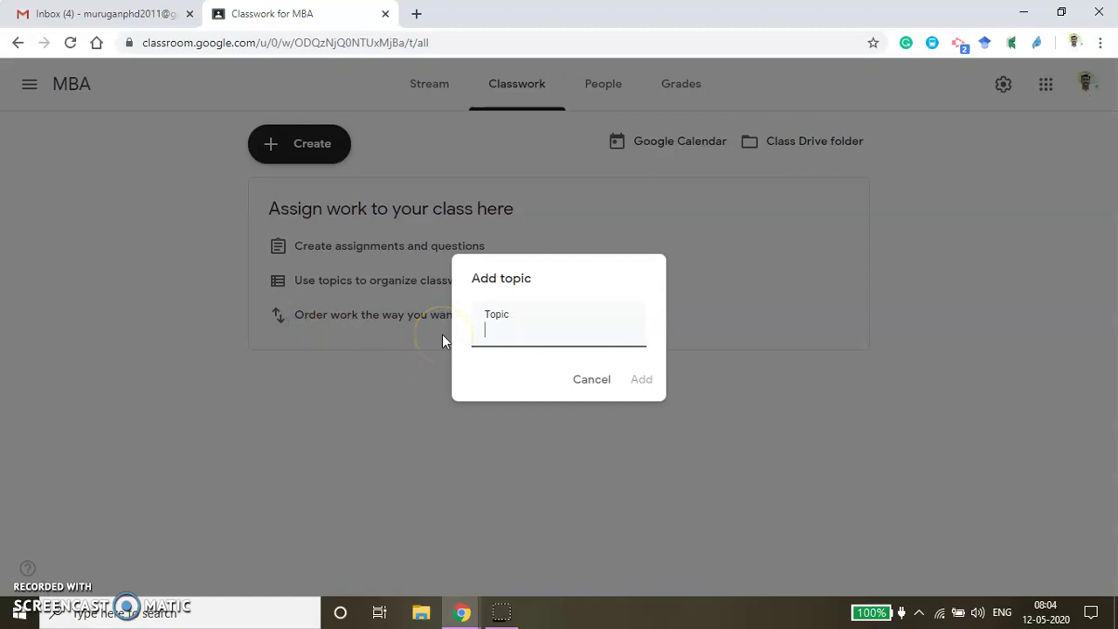
{"action": "type", "text": "troduction to "}
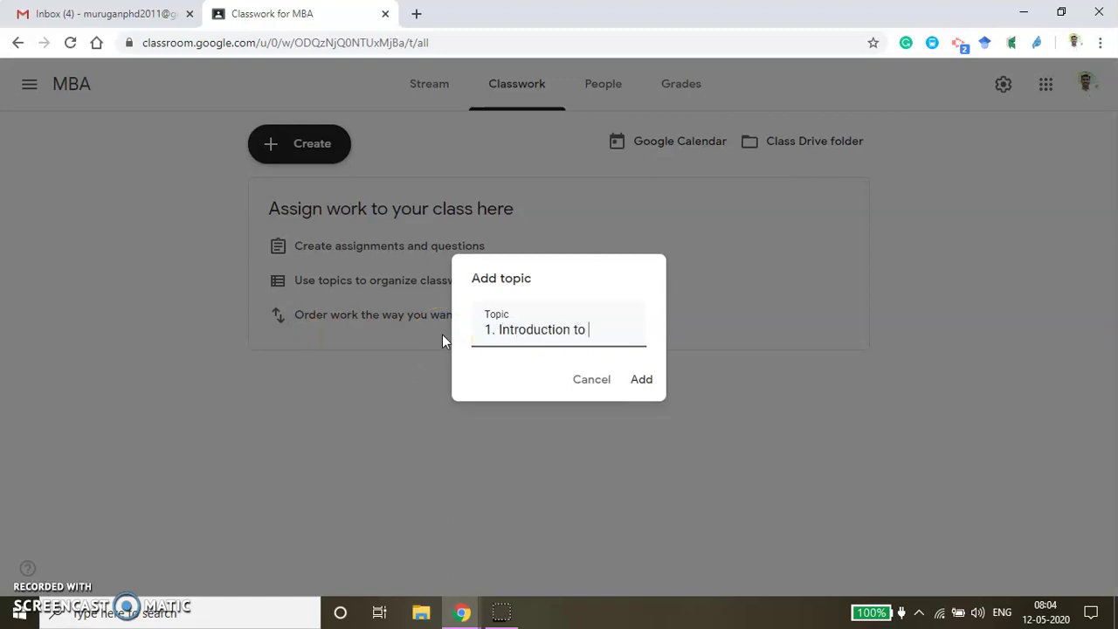
{"action": "type", "text": "Research"}
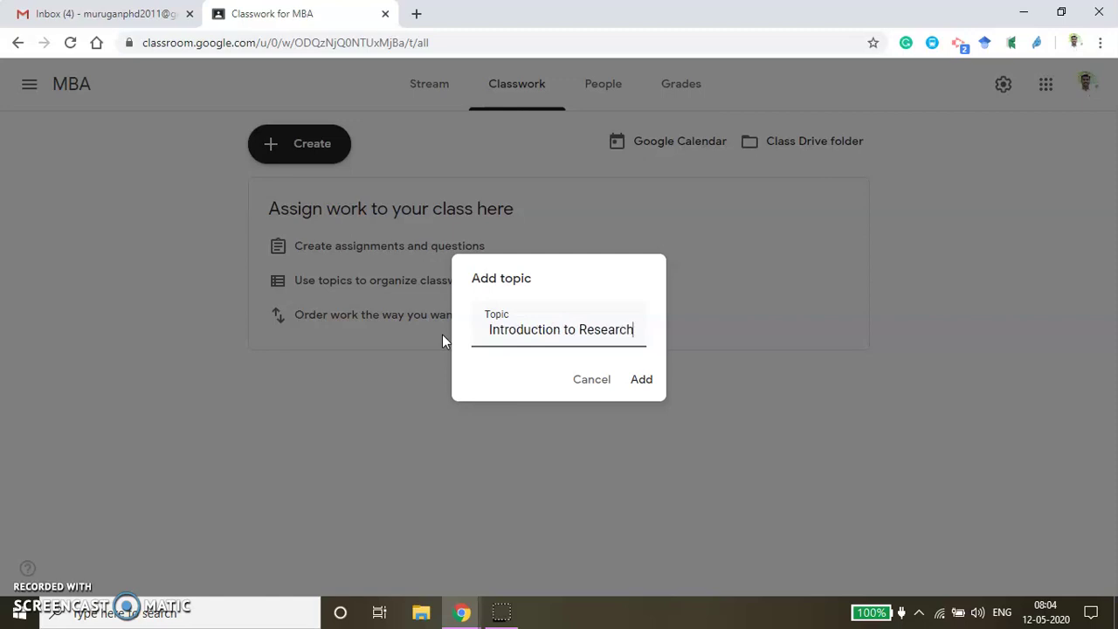
{"action": "left_click", "coordinate": [642, 379]}
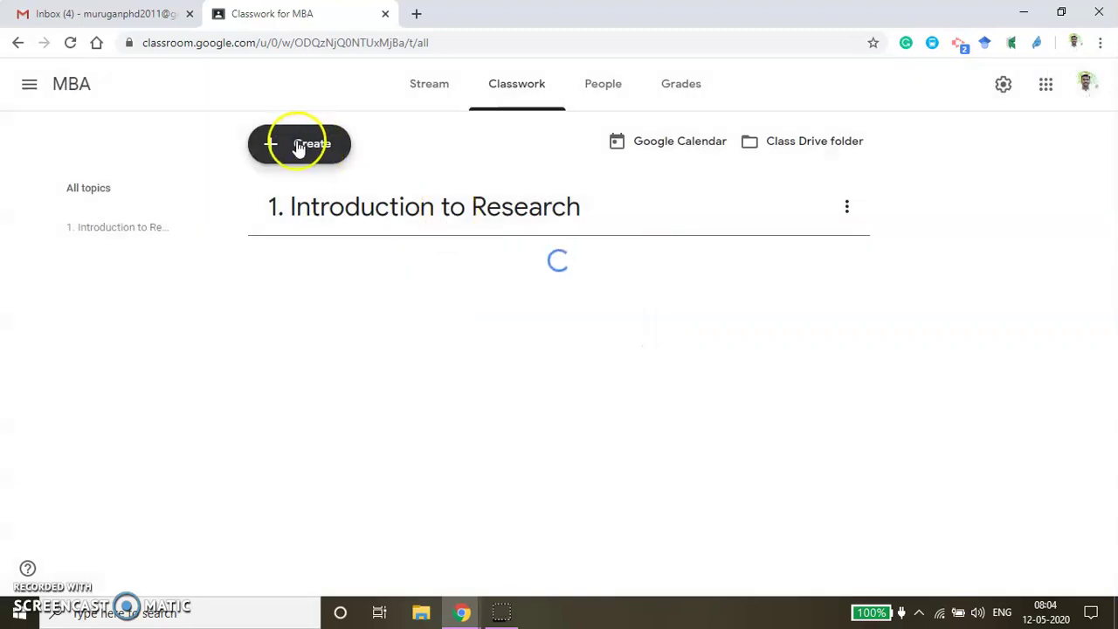
Add the topic "2. Research problem" to the MBA class's classwork
{"action": "left_click", "coordinate": [298, 147]}
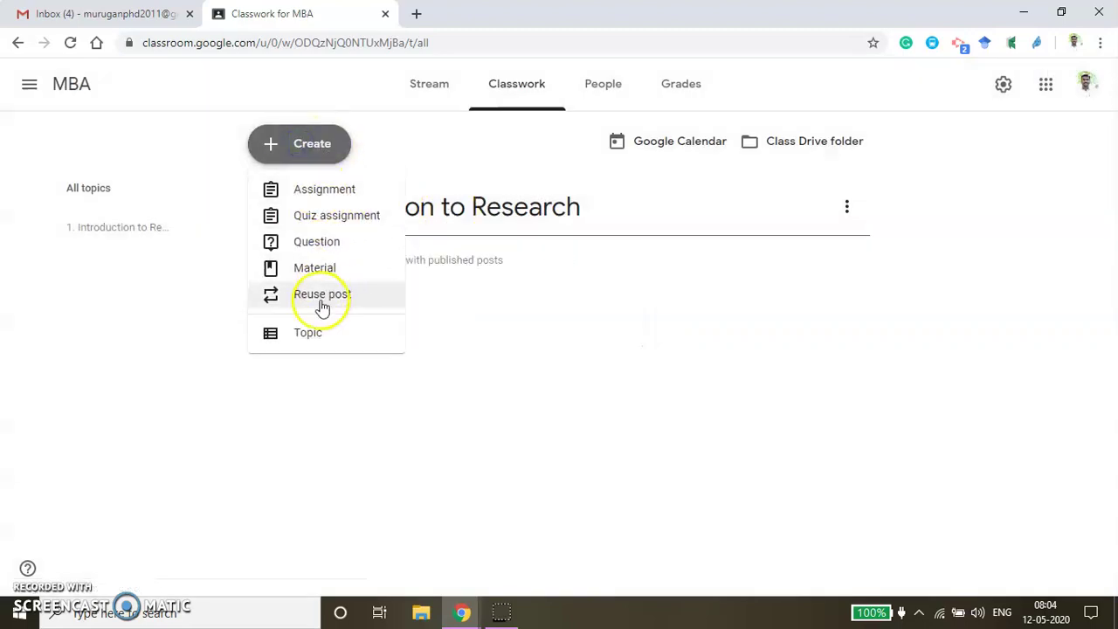
{"action": "left_click", "coordinate": [310, 335]}
{"action": "type", "text": "2. research problem"}
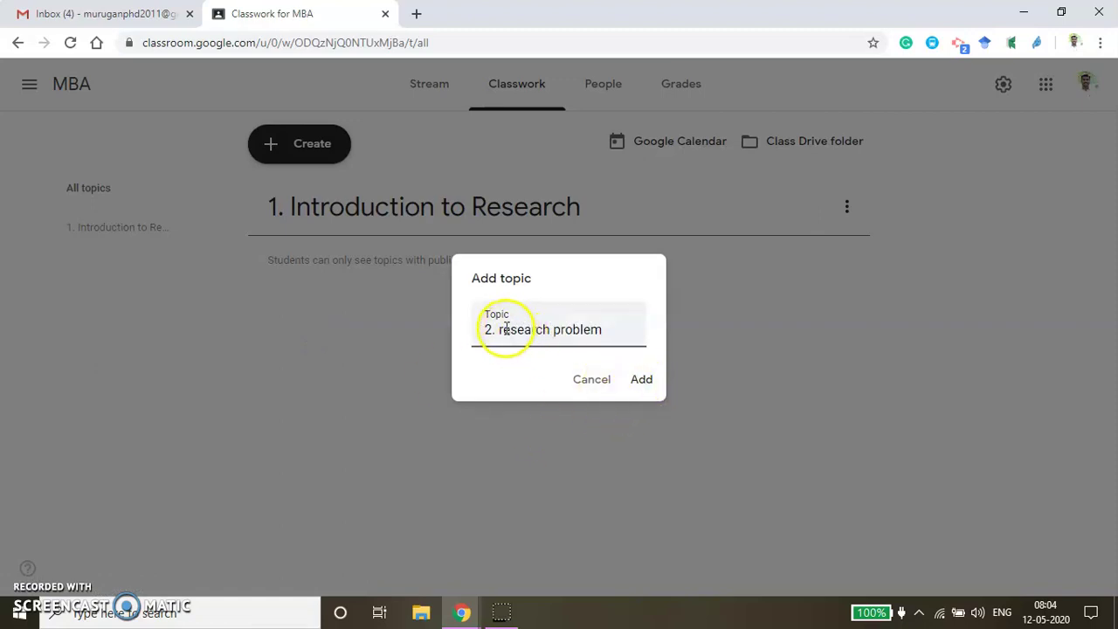
{"action": "key", "text": "BackSpace"}
{"action": "type", "text": "R"}
{"action": "left_click", "coordinate": [642, 379]}
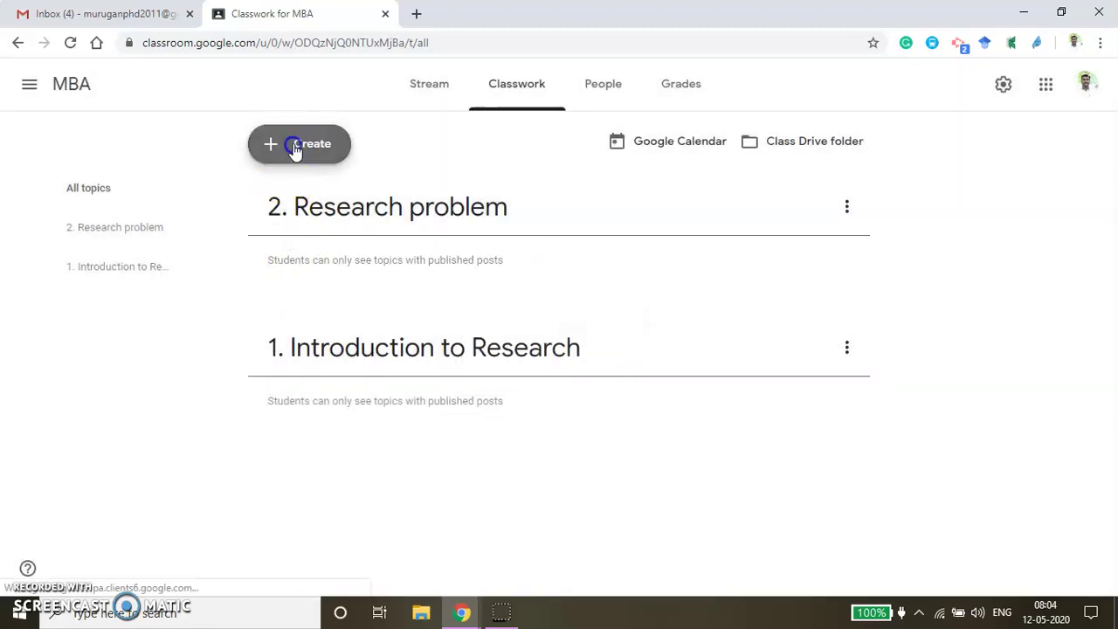
Add the topic "3. Research Design" to the MBA class's classwork
{"action": "left_click", "coordinate": [288, 146]}
{"action": "left_click", "coordinate": [310, 336]}
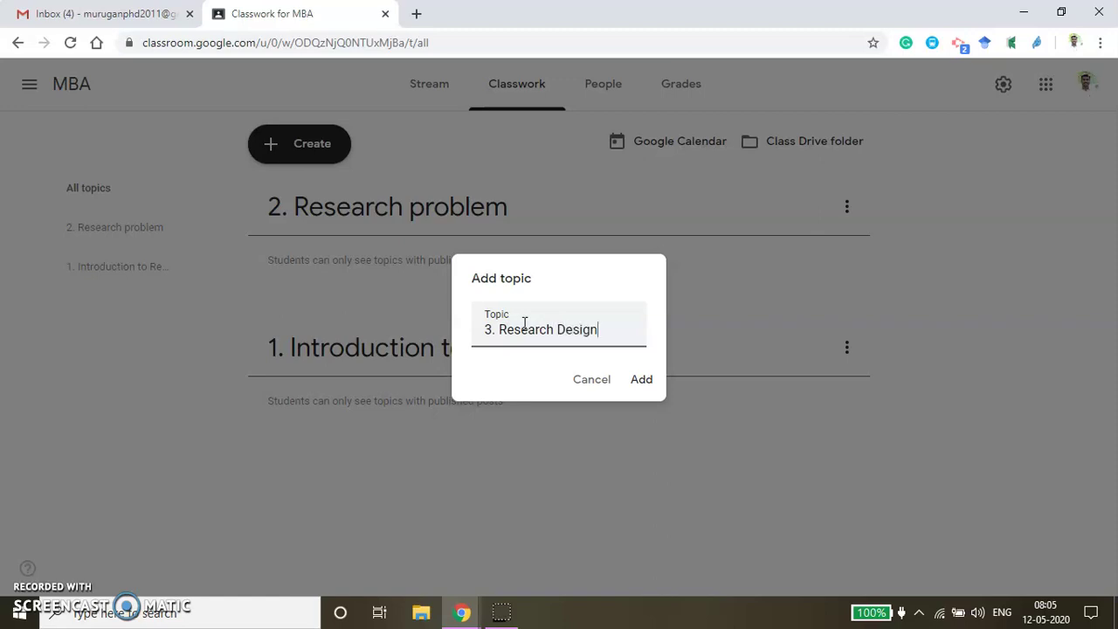
{"action": "left_click", "coordinate": [637, 382]}
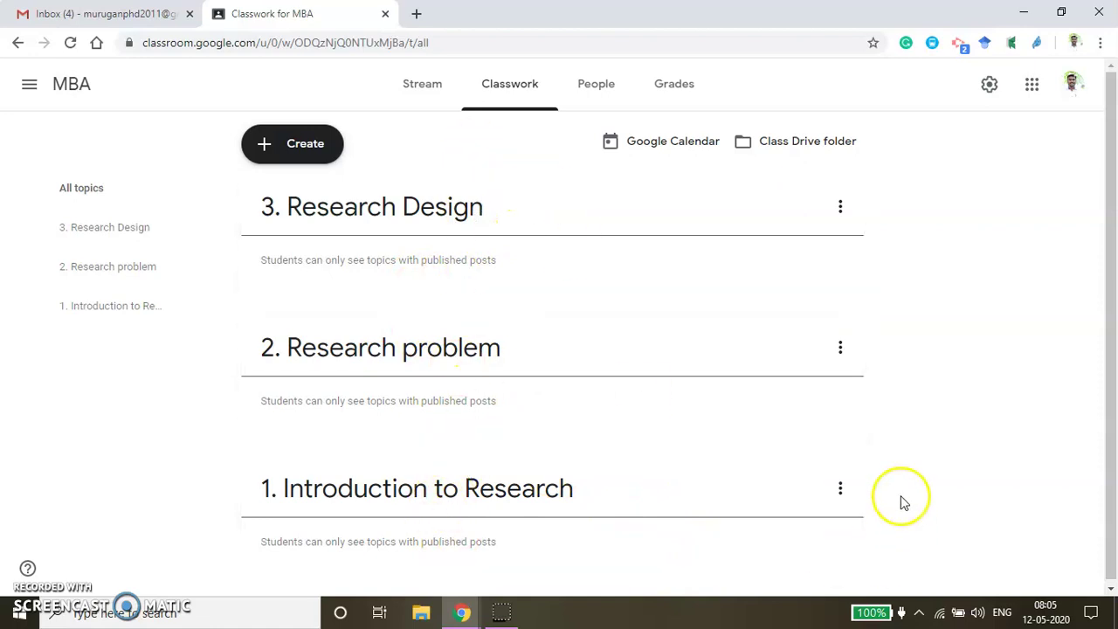
Reorder the classwork topics into ascending order: Introduction to Research, Research problem, Research Design
{"action": "left_click", "coordinate": [842, 491]}
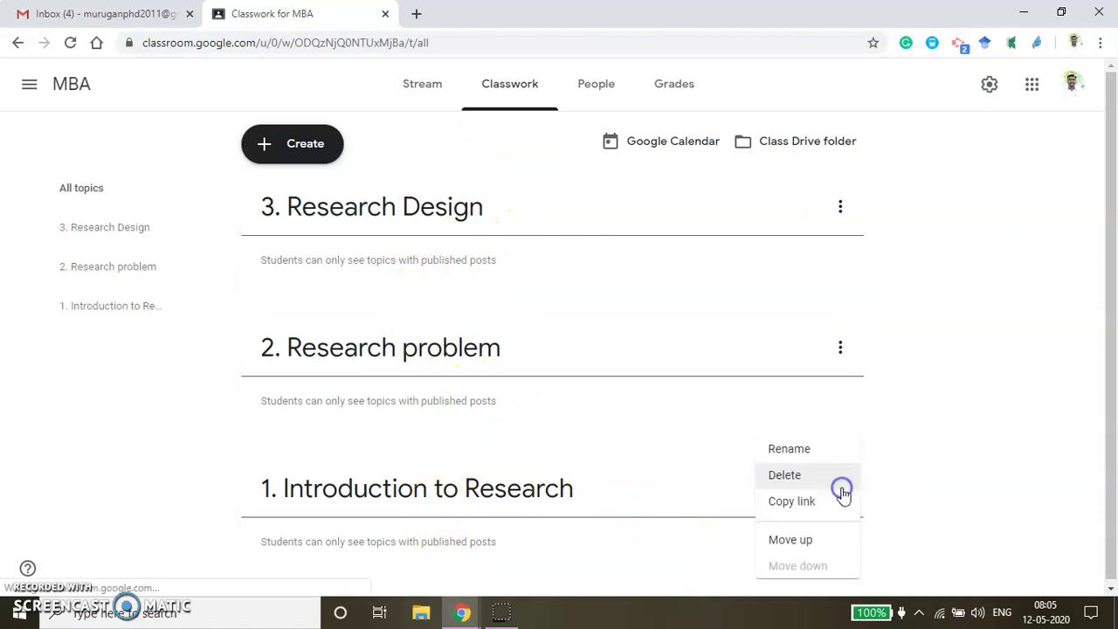
{"action": "left_click", "coordinate": [809, 537]}
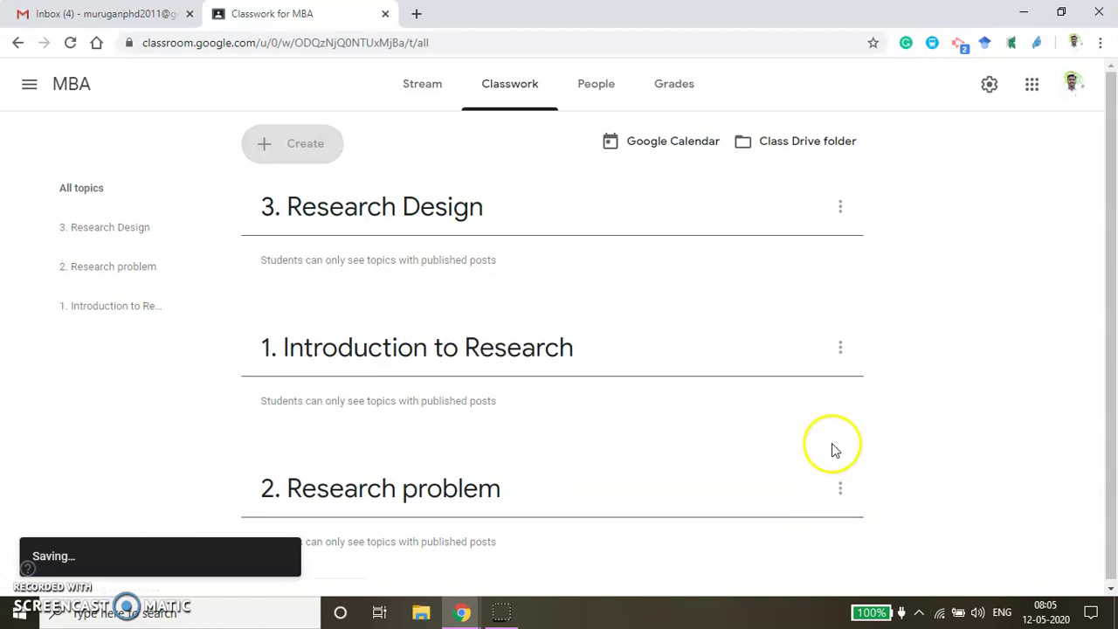
{"action": "left_click", "coordinate": [841, 348]}
{"action": "left_click", "coordinate": [805, 479]}
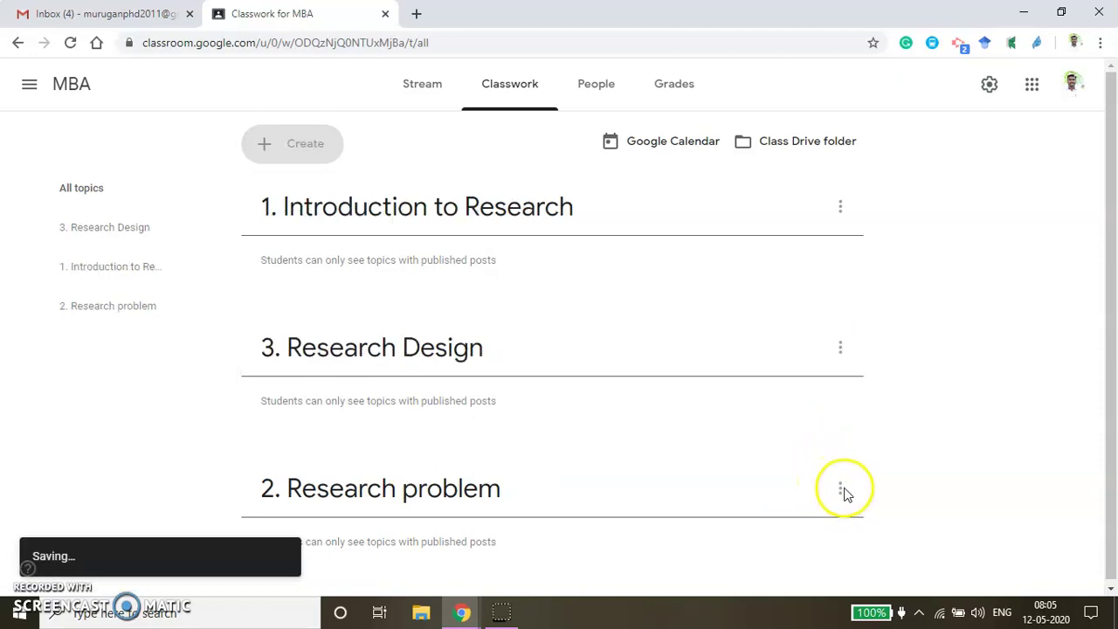
{"action": "left_click", "coordinate": [841, 490]}
{"action": "left_click", "coordinate": [804, 536]}
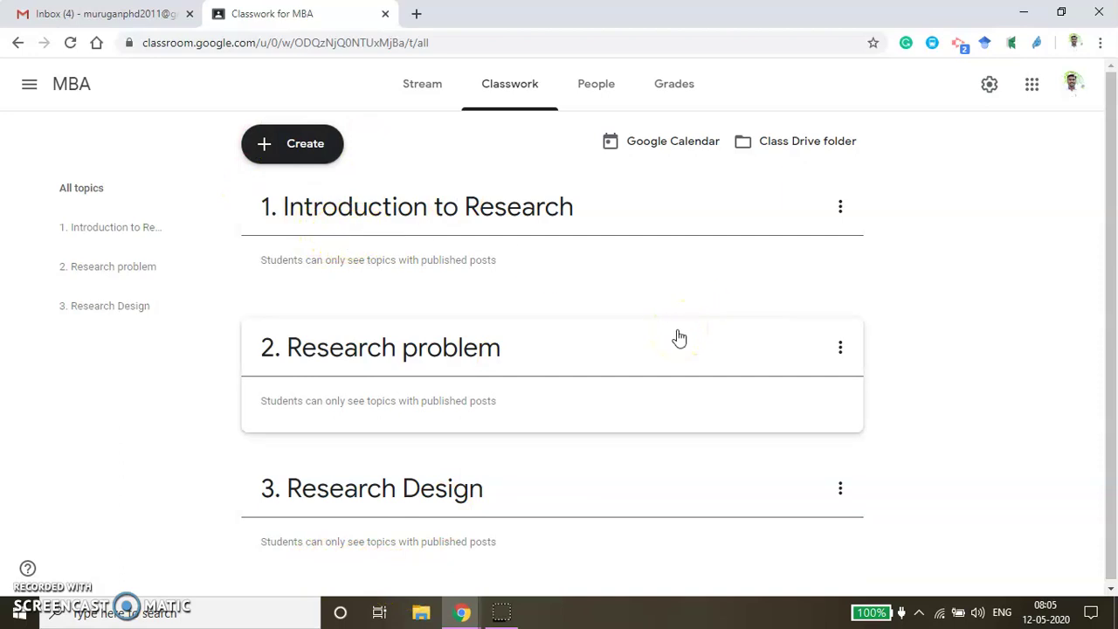
Start a new classwork material and title it "PPT for Introduction to research"
{"action": "left_click", "coordinate": [305, 153]}
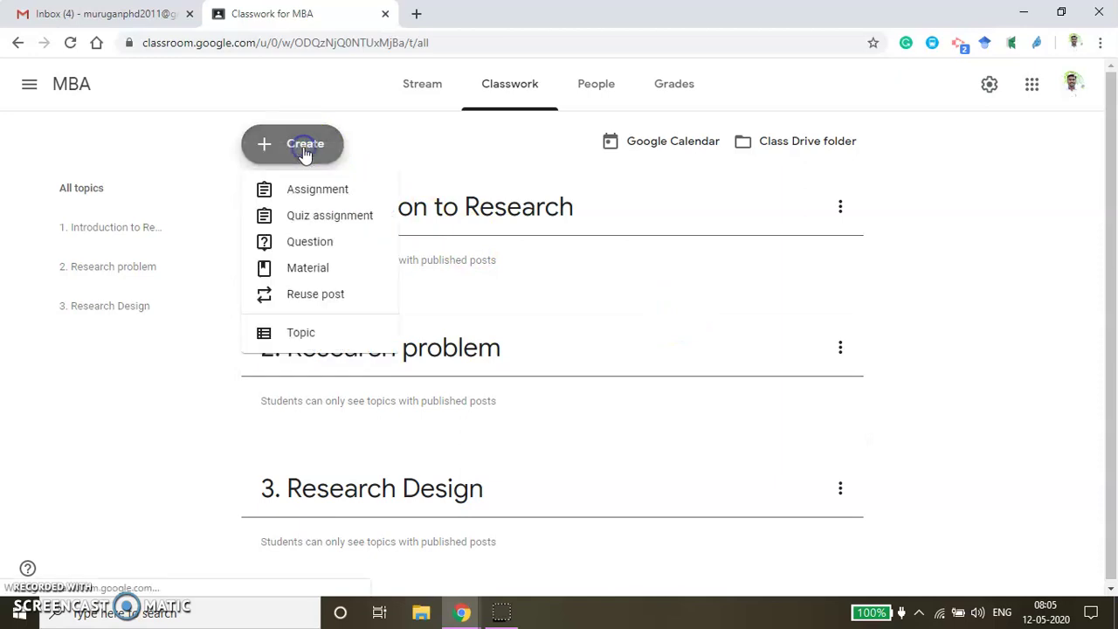
{"action": "left_click", "coordinate": [307, 269]}
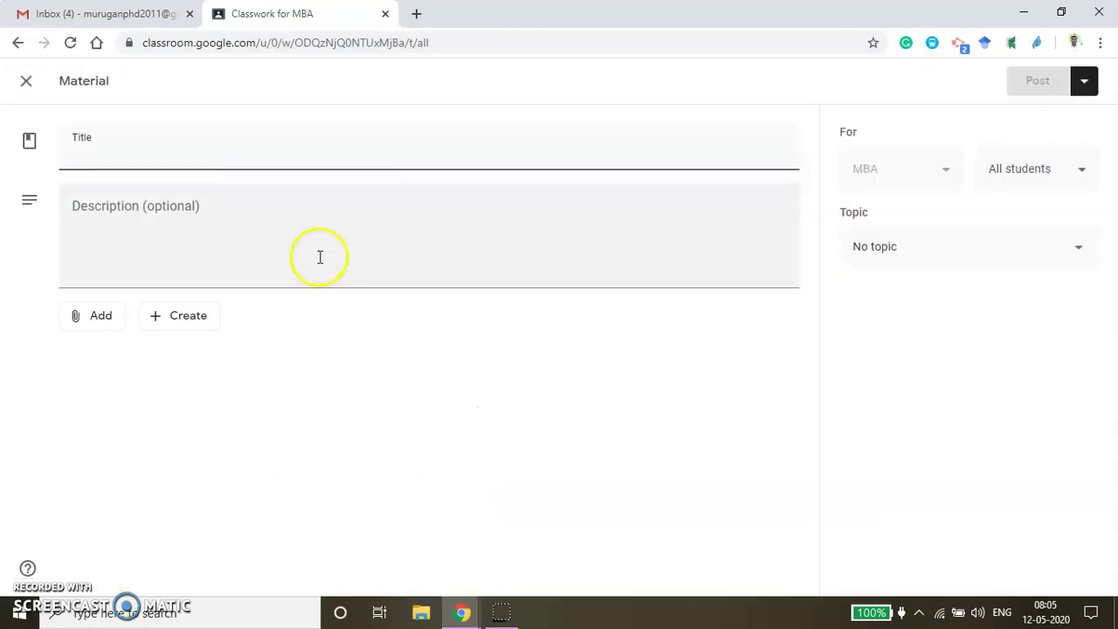
{"action": "left_click", "coordinate": [96, 157]}
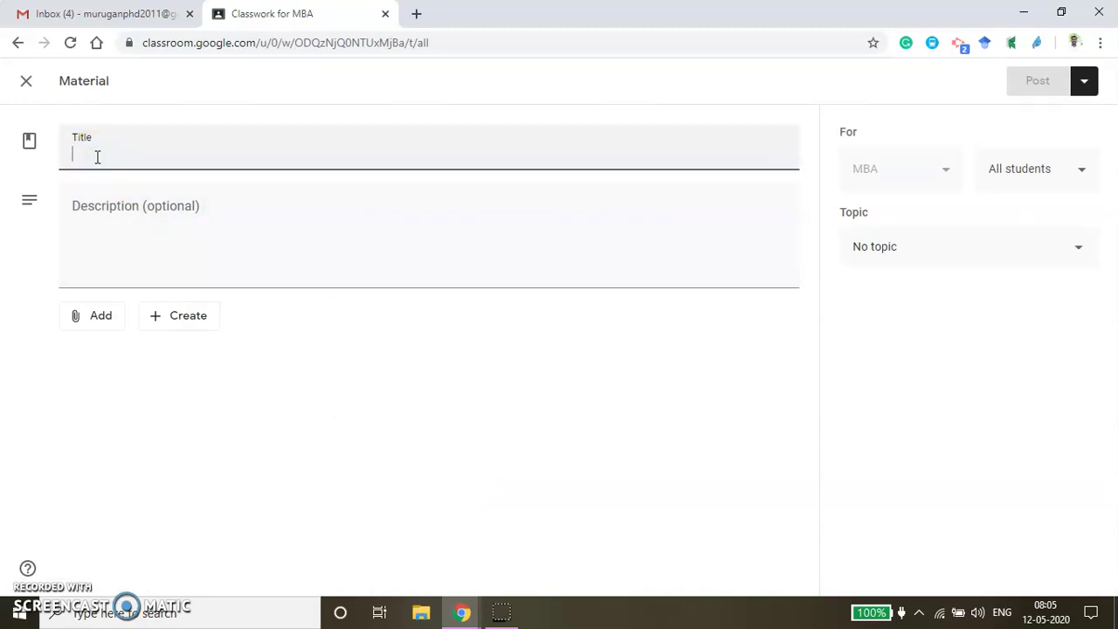
{"action": "type", "text": "PPT for topic 1"}
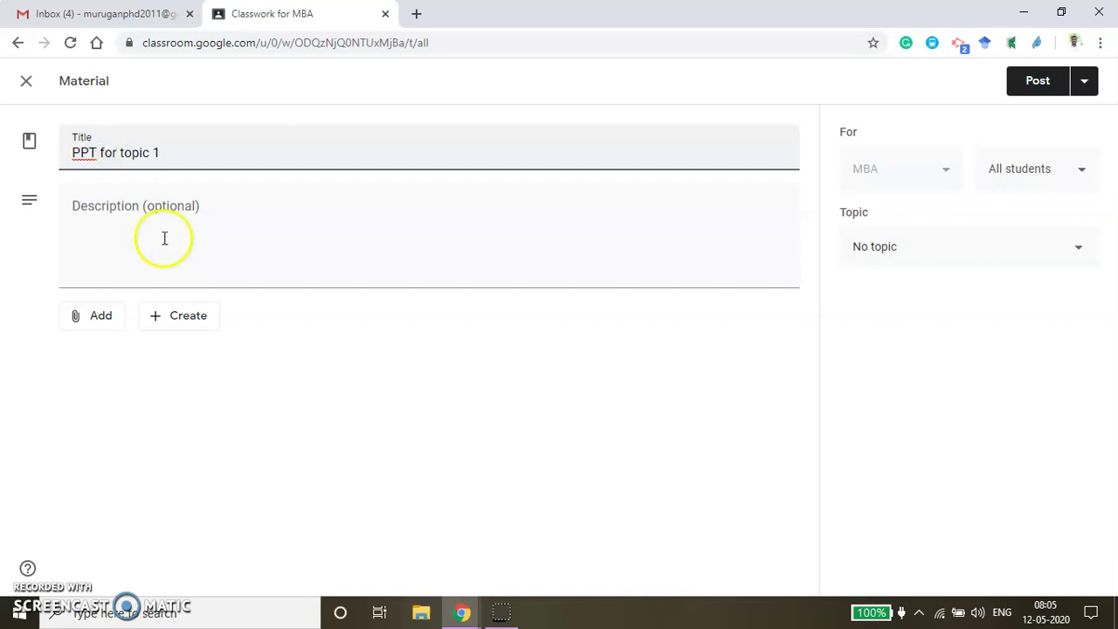
{"action": "left_click_drag", "start_coordinate": [167, 150], "coordinate": [119, 149]}
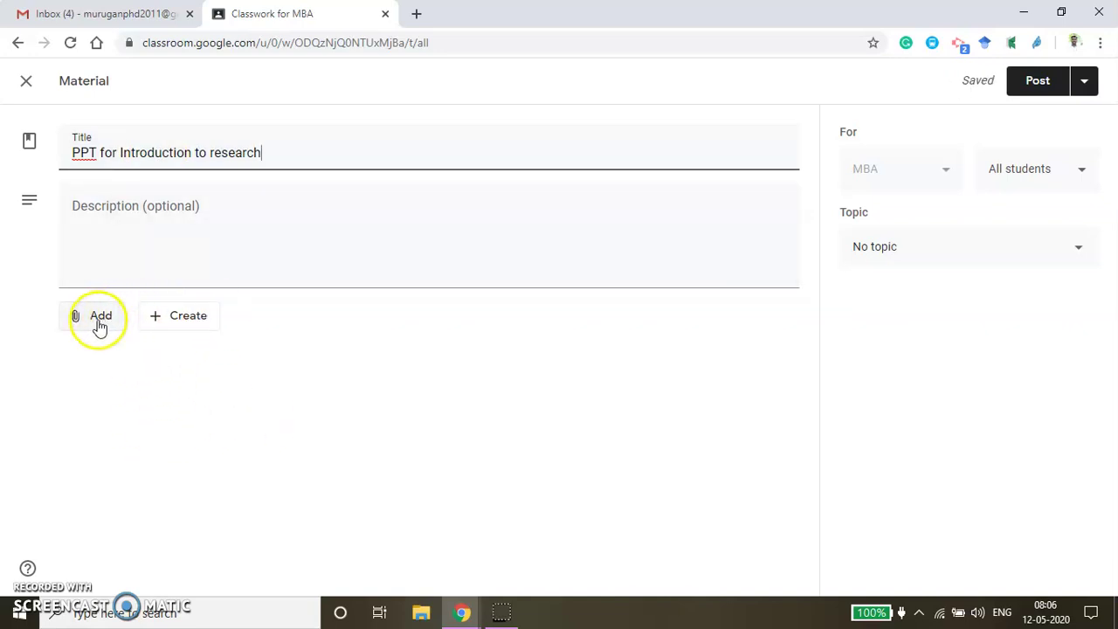
{"action": "left_click", "coordinate": [99, 319]}
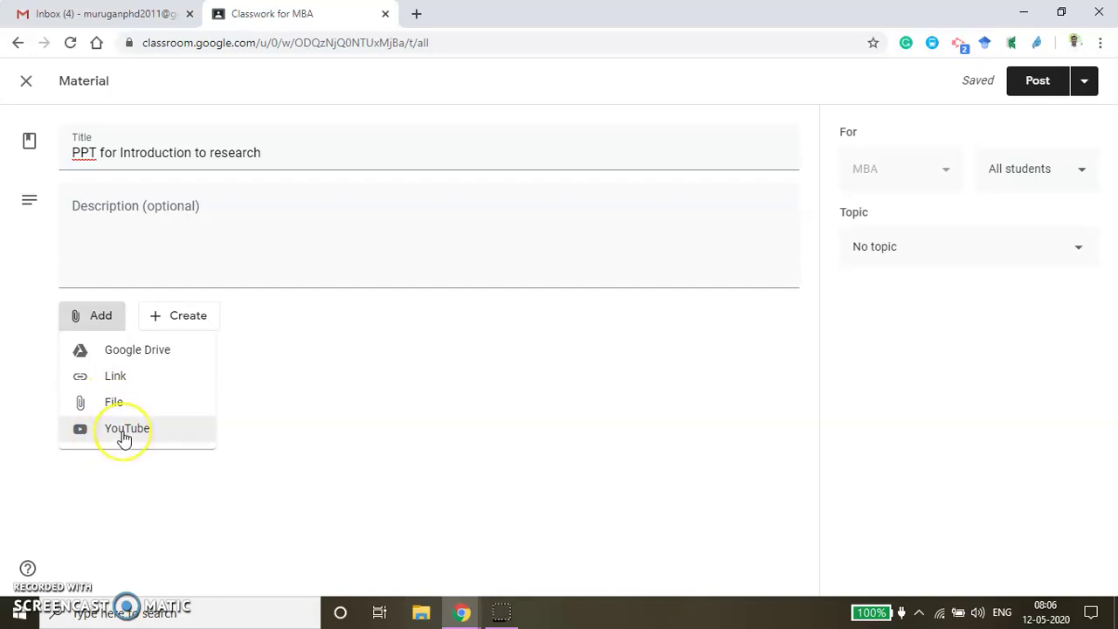
{"action": "left_click", "coordinate": [193, 322]}
{"action": "left_click", "coordinate": [181, 319]}
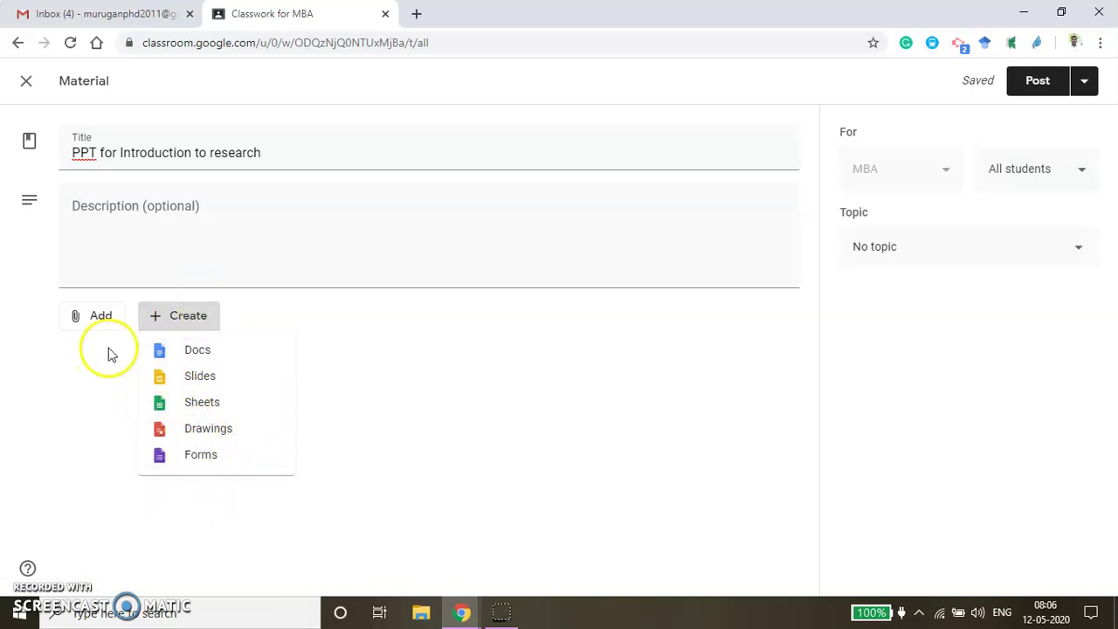
{"action": "left_click", "coordinate": [100, 316]}
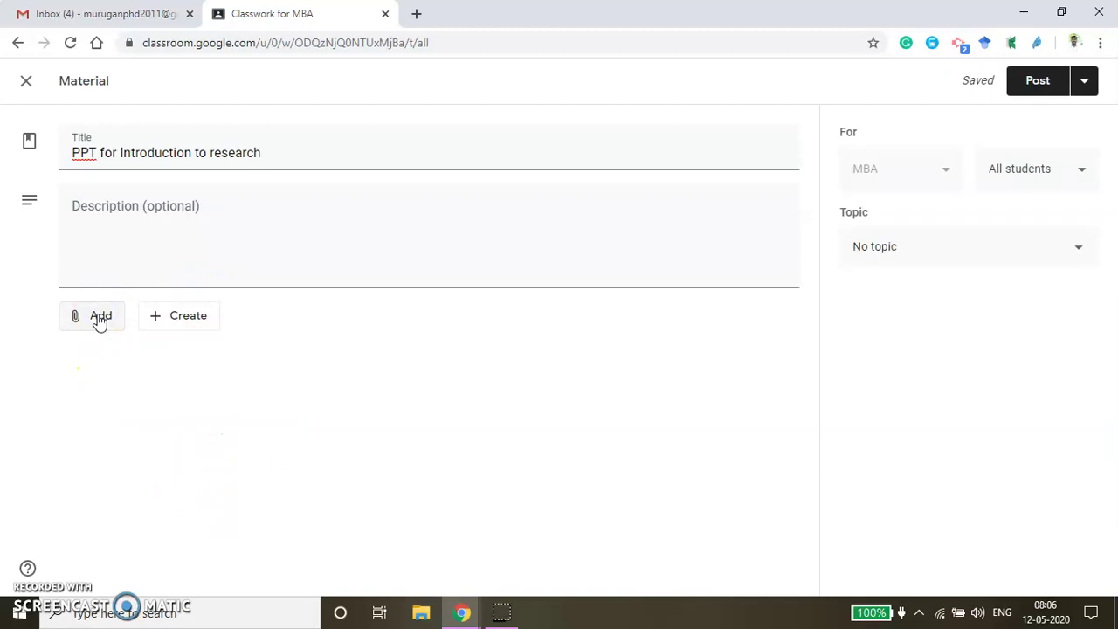
Upload the presentation "1 Intro to research final" from the computer's PPTS folder as the material's attachment
{"action": "left_click", "coordinate": [86, 320]}
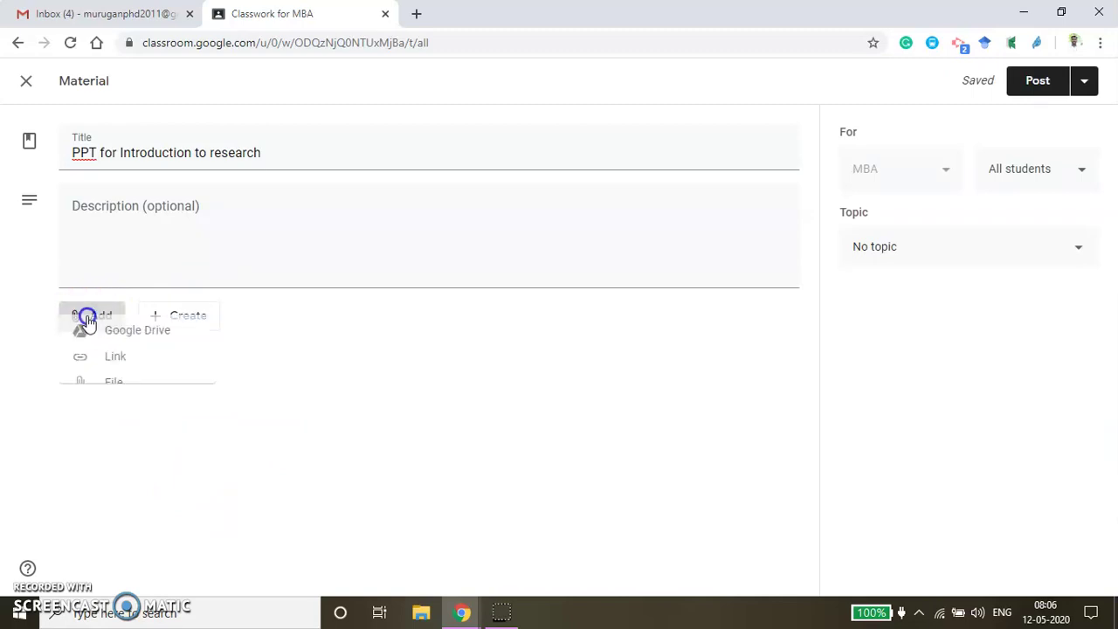
{"action": "left_click", "coordinate": [110, 402]}
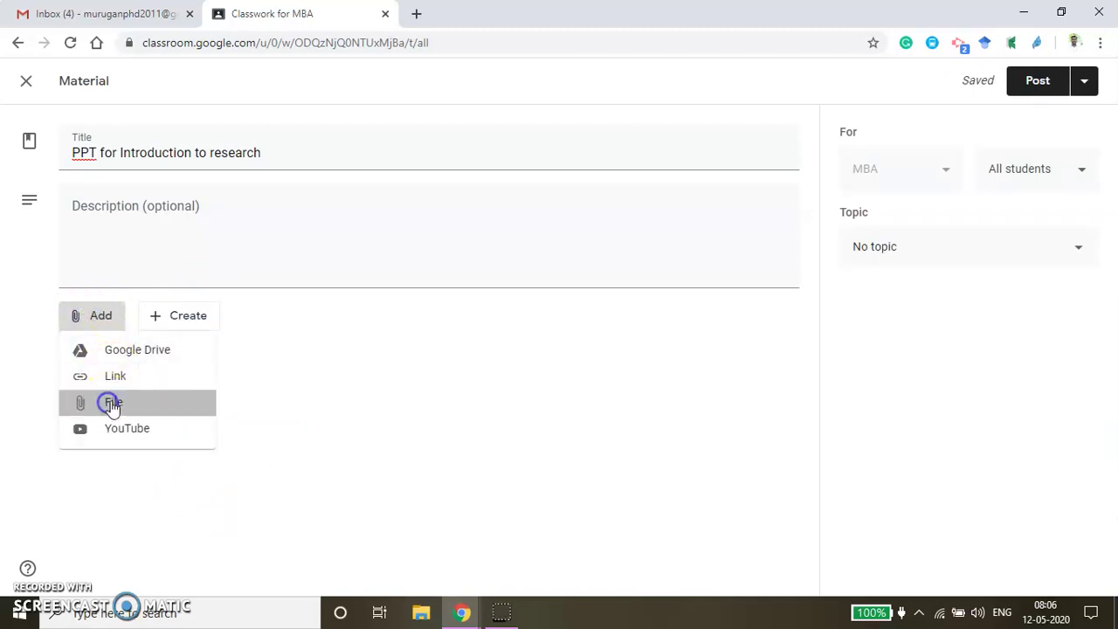
{"action": "left_click", "coordinate": [563, 344]}
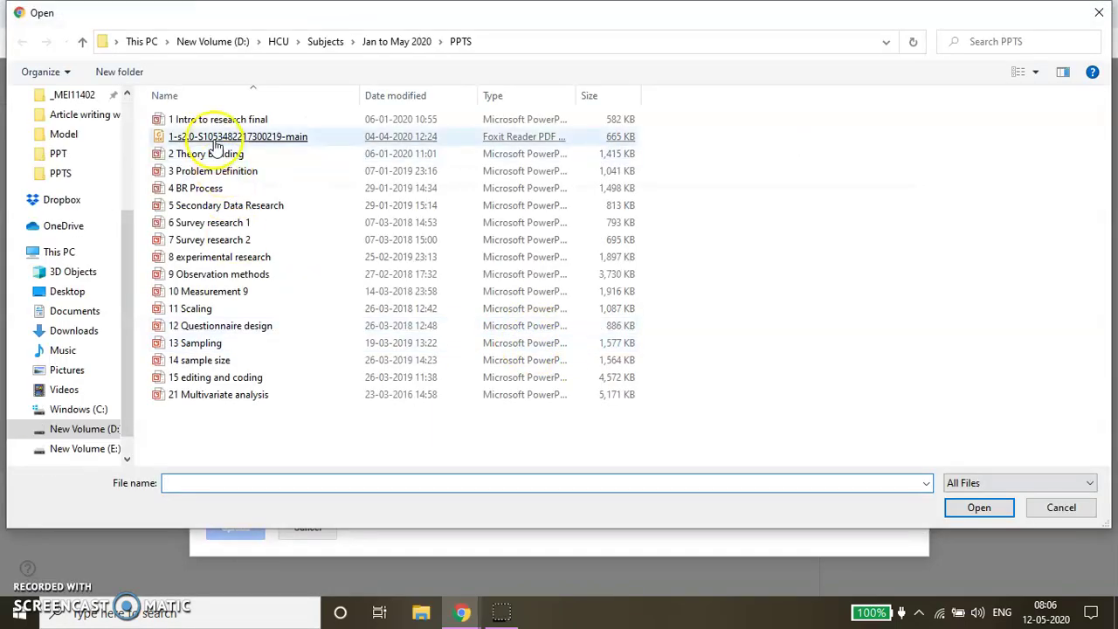
{"action": "left_click", "coordinate": [207, 122]}
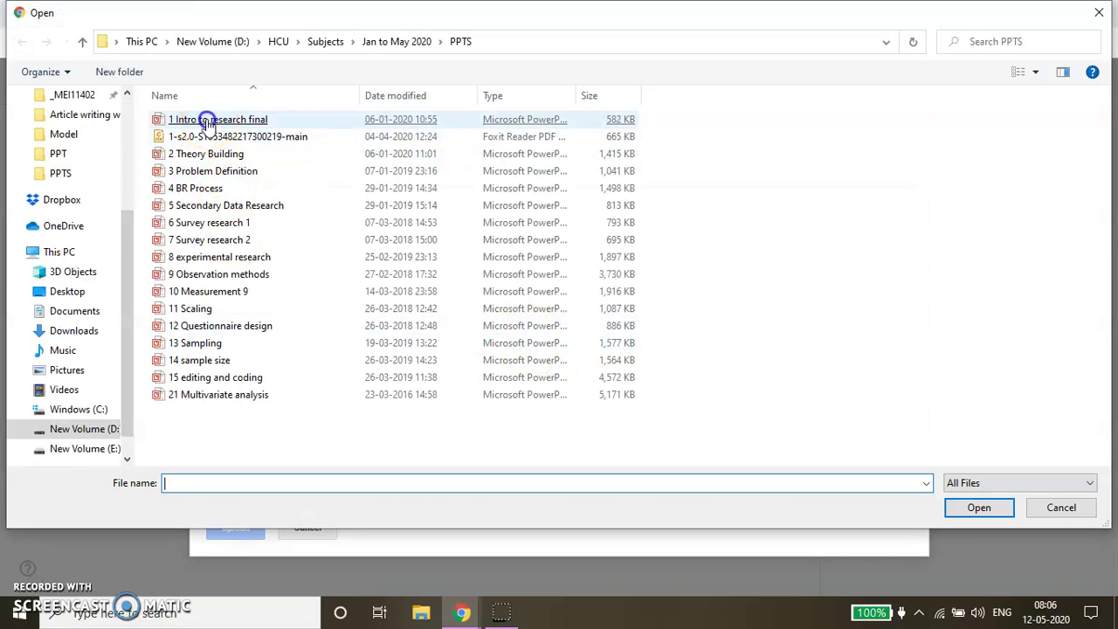
{"action": "left_click", "coordinate": [207, 122]}
{"action": "left_click", "coordinate": [233, 528]}
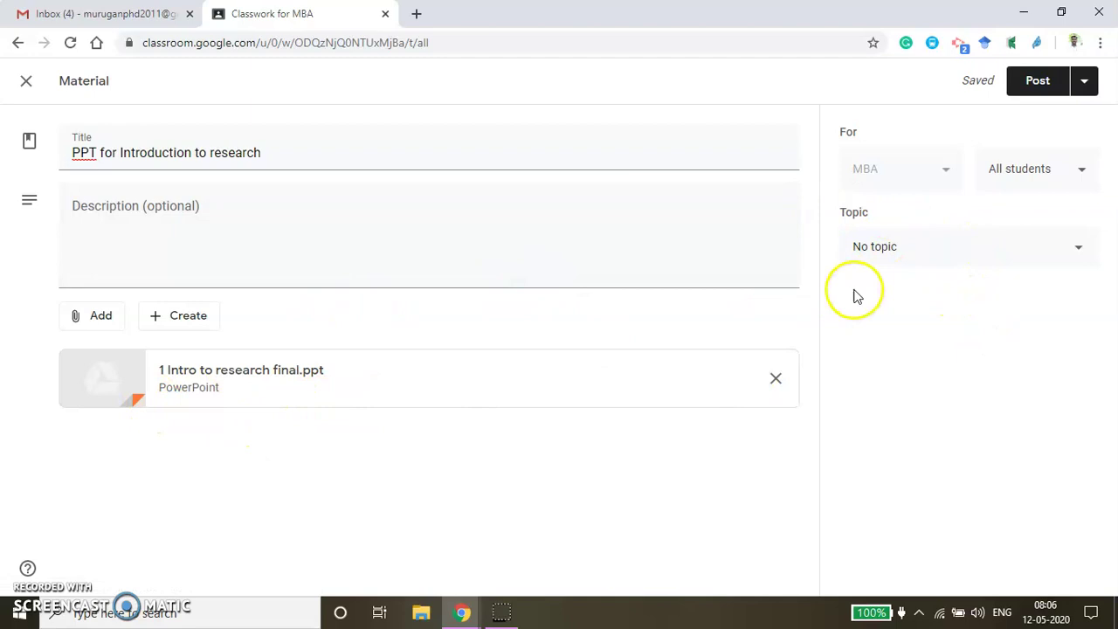
Assign the material to the topic "1. Introduction to Research" and post it to all students
{"action": "left_click", "coordinate": [920, 245]}
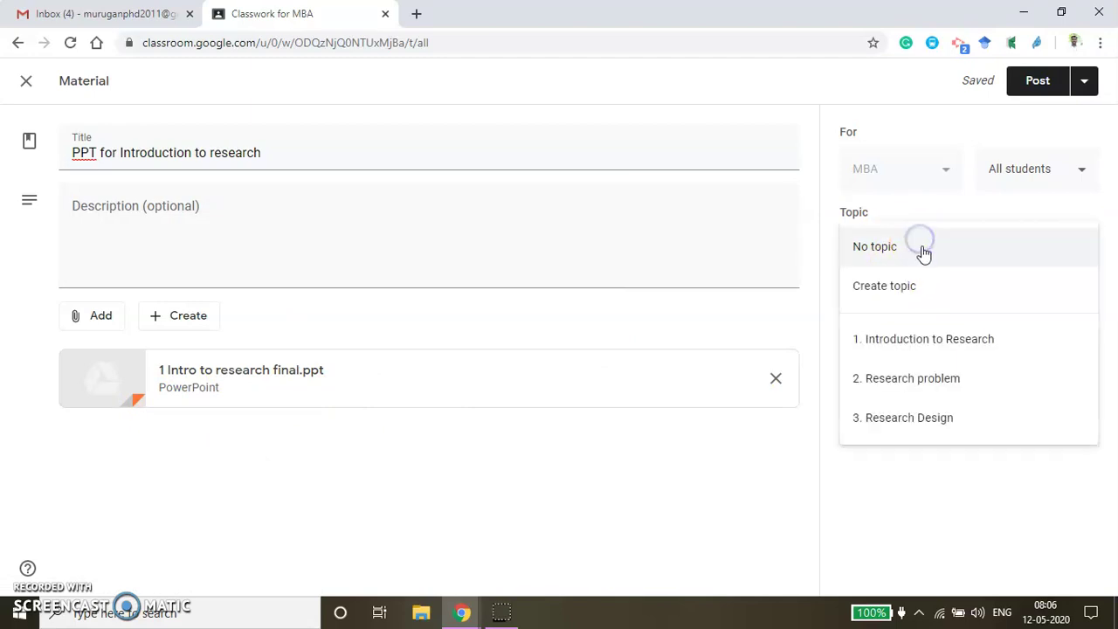
{"action": "left_click", "coordinate": [920, 342]}
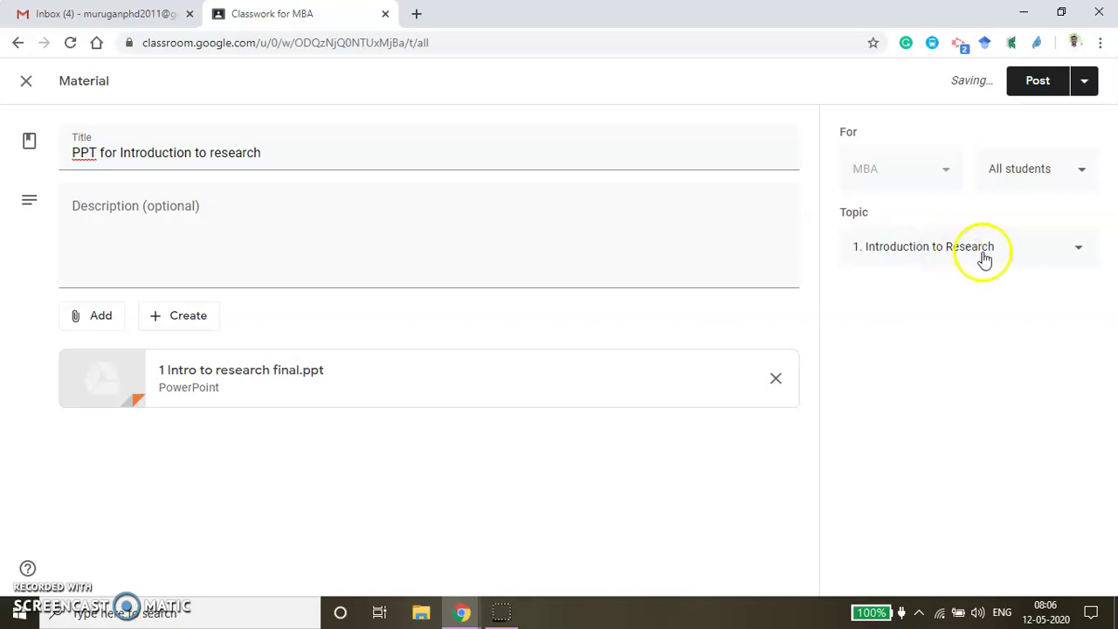
{"action": "left_click", "coordinate": [1036, 82]}
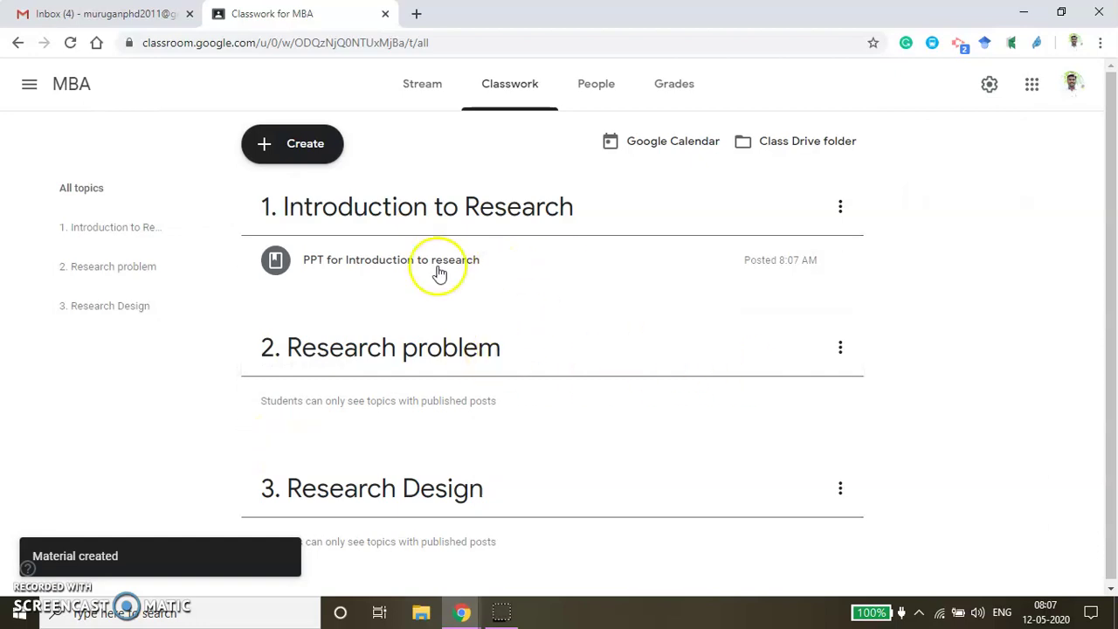
Start another classwork material and title it "PPT for topic 2"
{"action": "left_click", "coordinate": [307, 141]}
{"action": "left_click", "coordinate": [314, 274]}
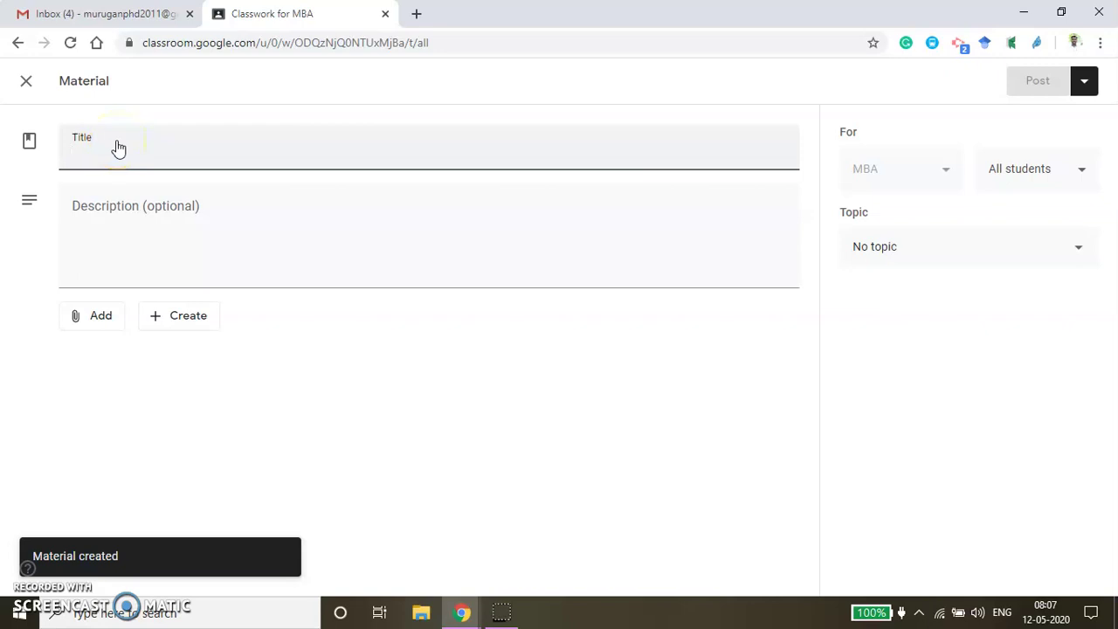
{"action": "type", "text": "PPT fo"}
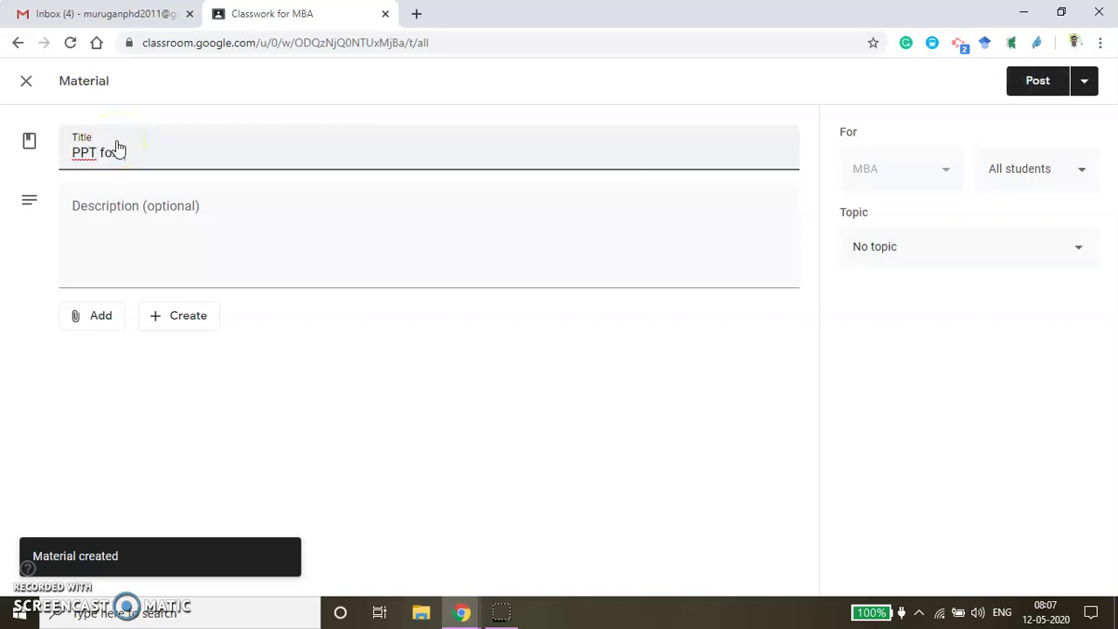
{"action": "type", "text": "r topic 2"}
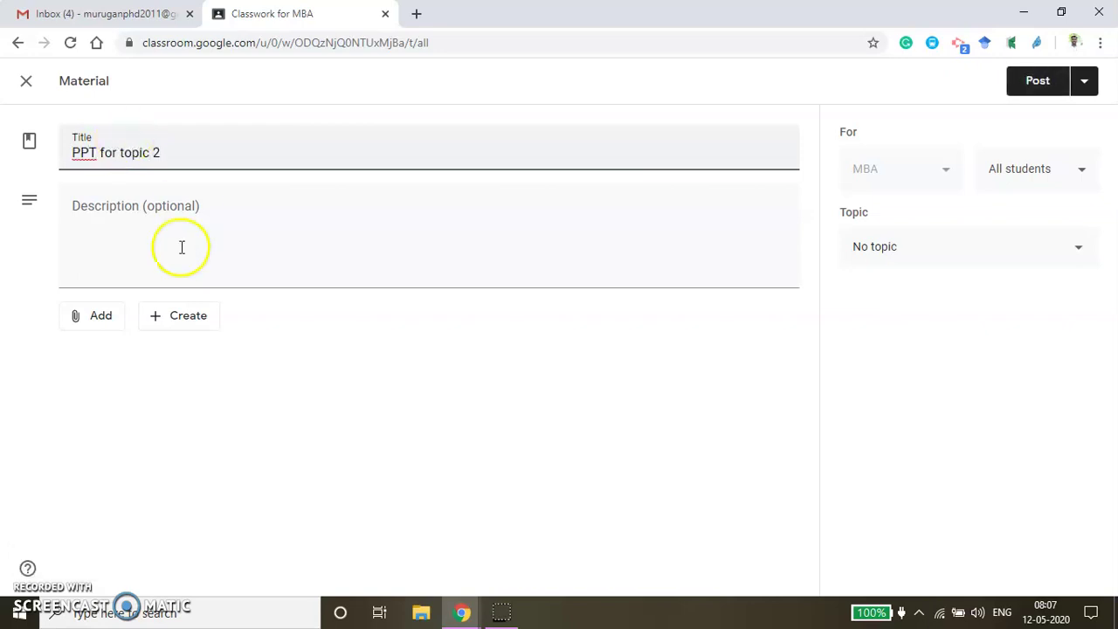
Upload the presentation "3 Problem Definition" from the computer's PPTS folder to the "PPT for topic 2" material
{"action": "left_click", "coordinate": [100, 320]}
{"action": "left_click", "coordinate": [97, 404]}
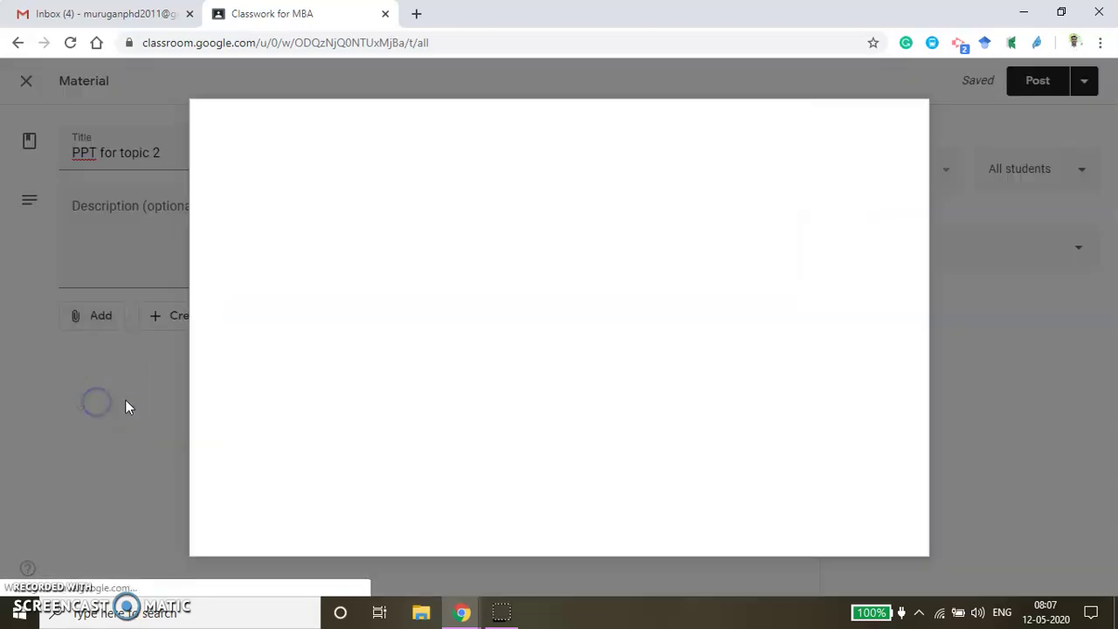
{"action": "left_click", "coordinate": [518, 343]}
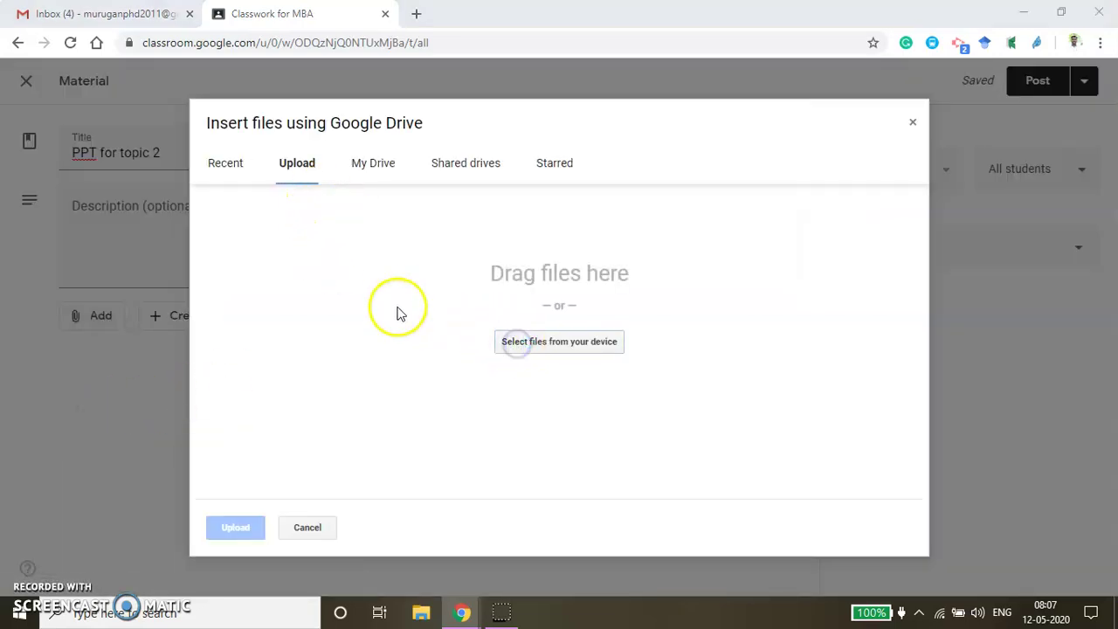
{"action": "double_click", "coordinate": [214, 171]}
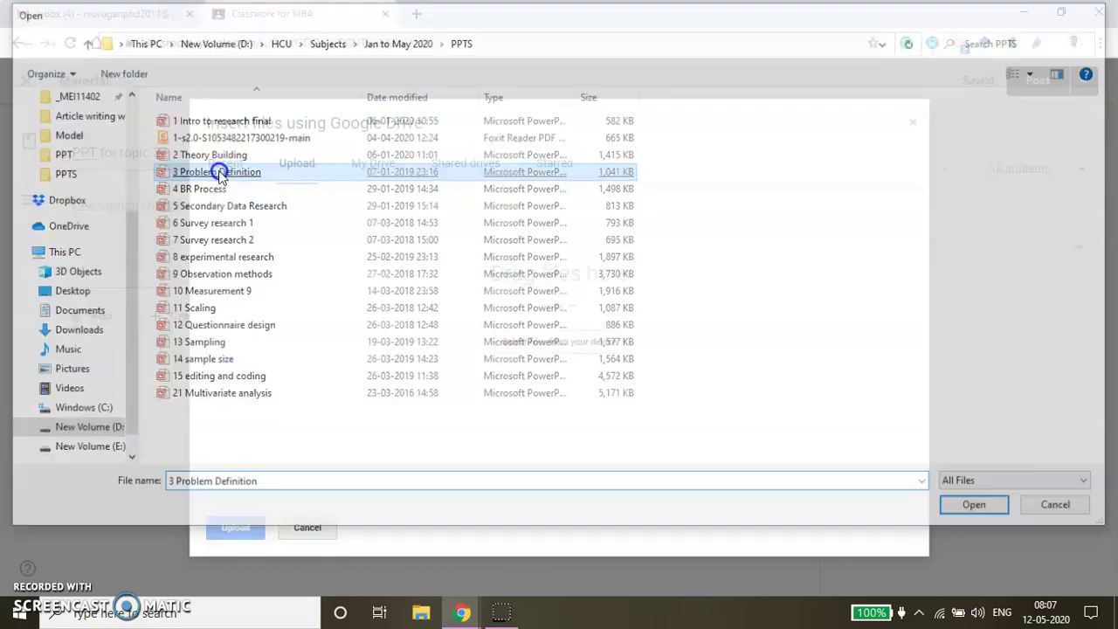
{"action": "left_click", "coordinate": [234, 529]}
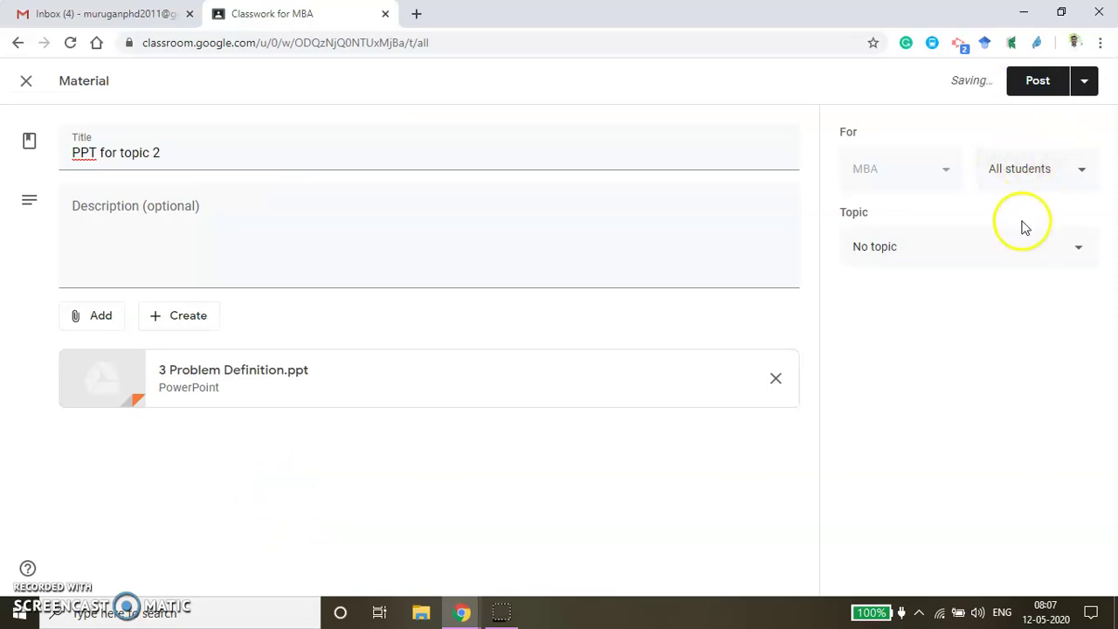
Assign the "PPT for topic 2" material to the topic "2. Research problem" and post it
{"action": "left_click", "coordinate": [1014, 245]}
{"action": "left_click", "coordinate": [900, 379]}
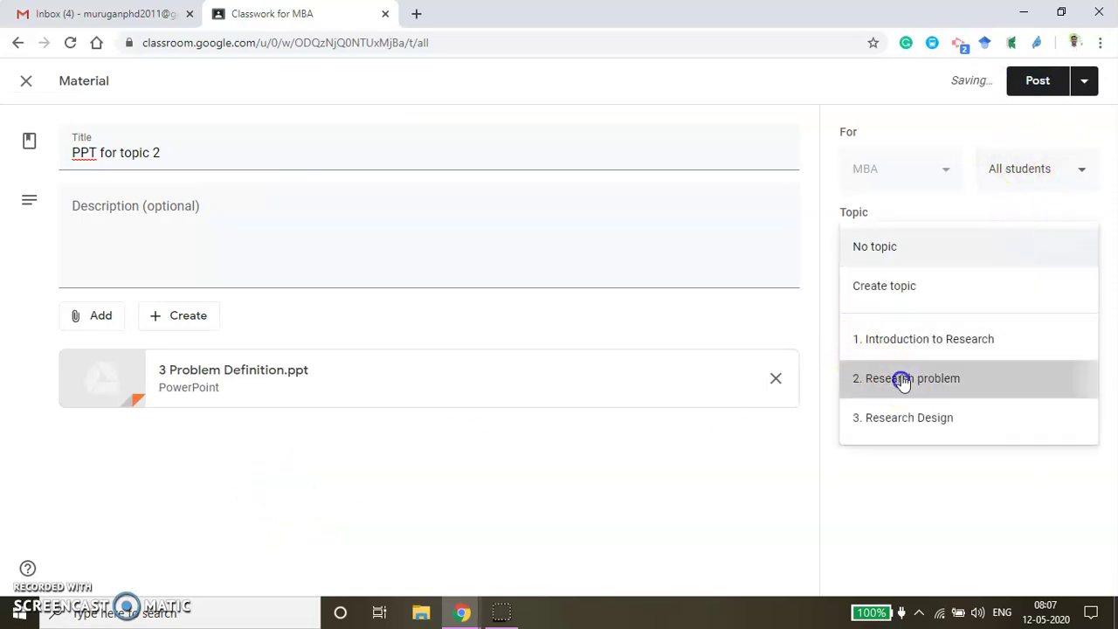
{"action": "left_click", "coordinate": [1036, 85]}
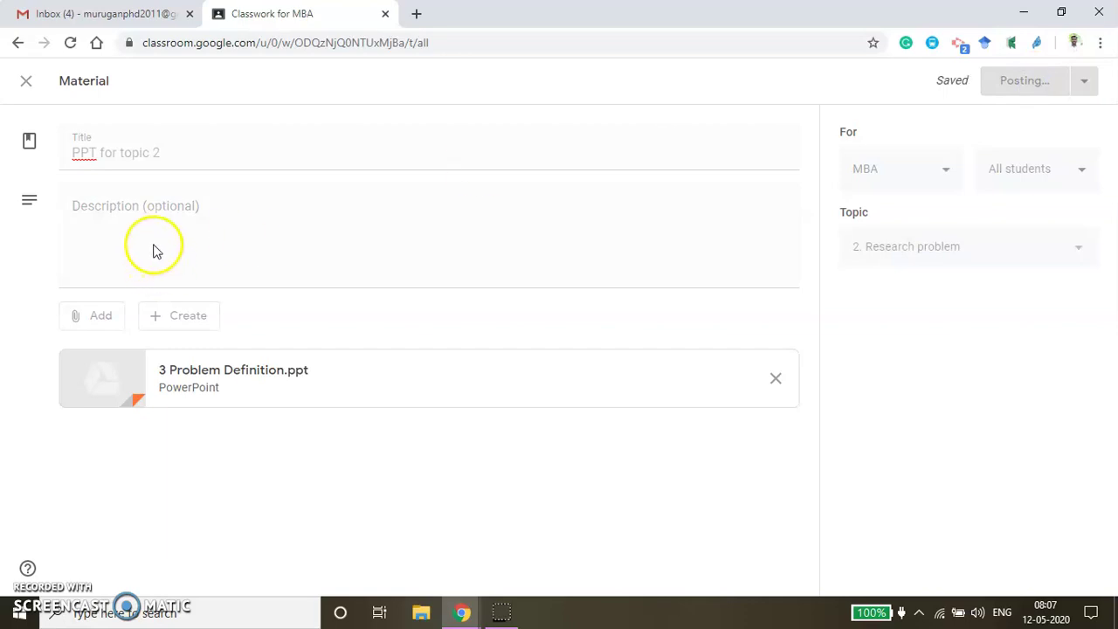
Start another classwork material and title it "PPT for topic 3"
{"action": "left_click", "coordinate": [293, 143]}
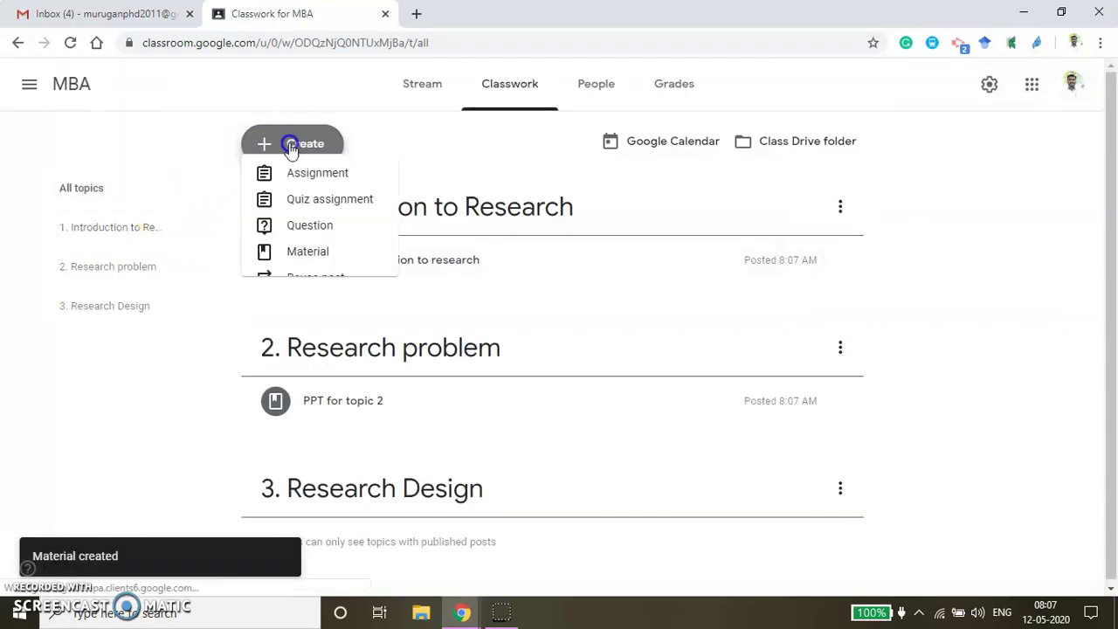
{"action": "left_click", "coordinate": [280, 266]}
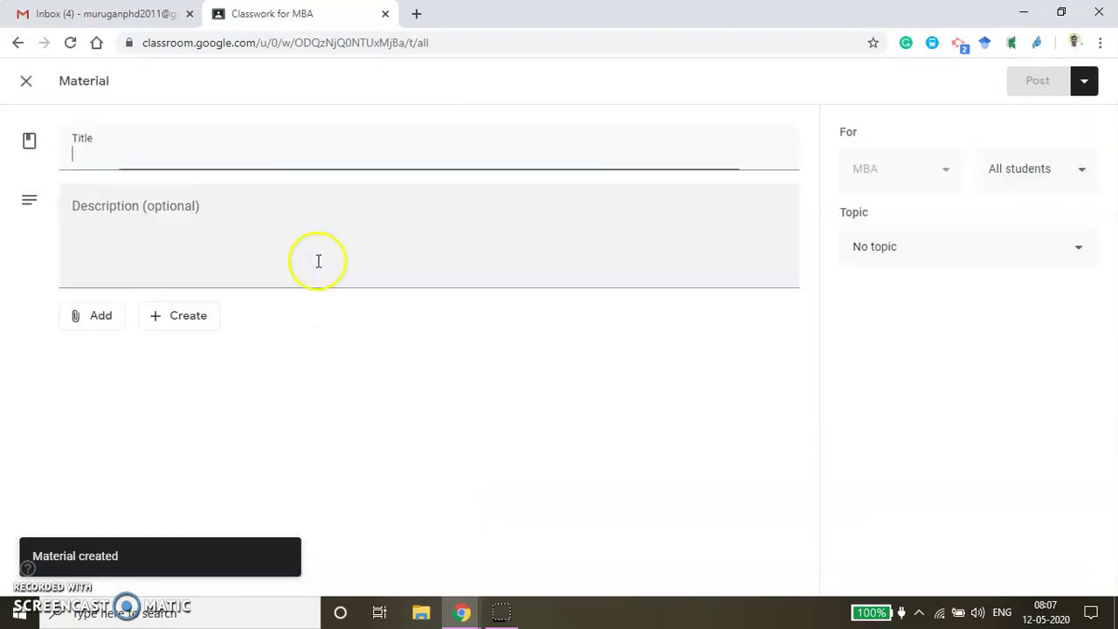
{"action": "left_click", "coordinate": [109, 146]}
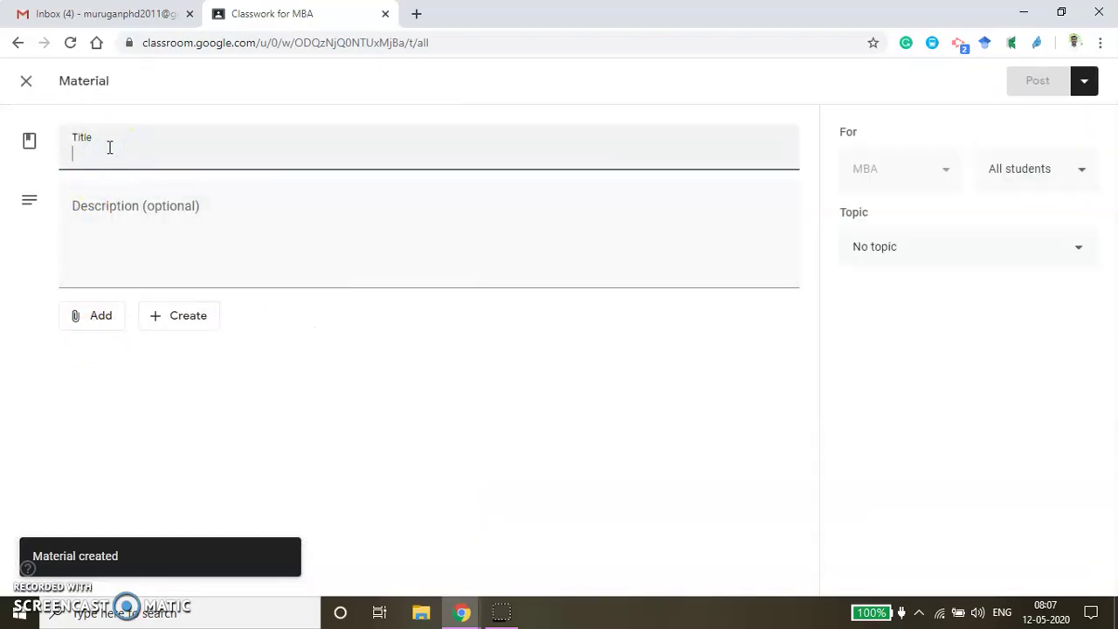
{"action": "type", "text": "PPT for topic"}
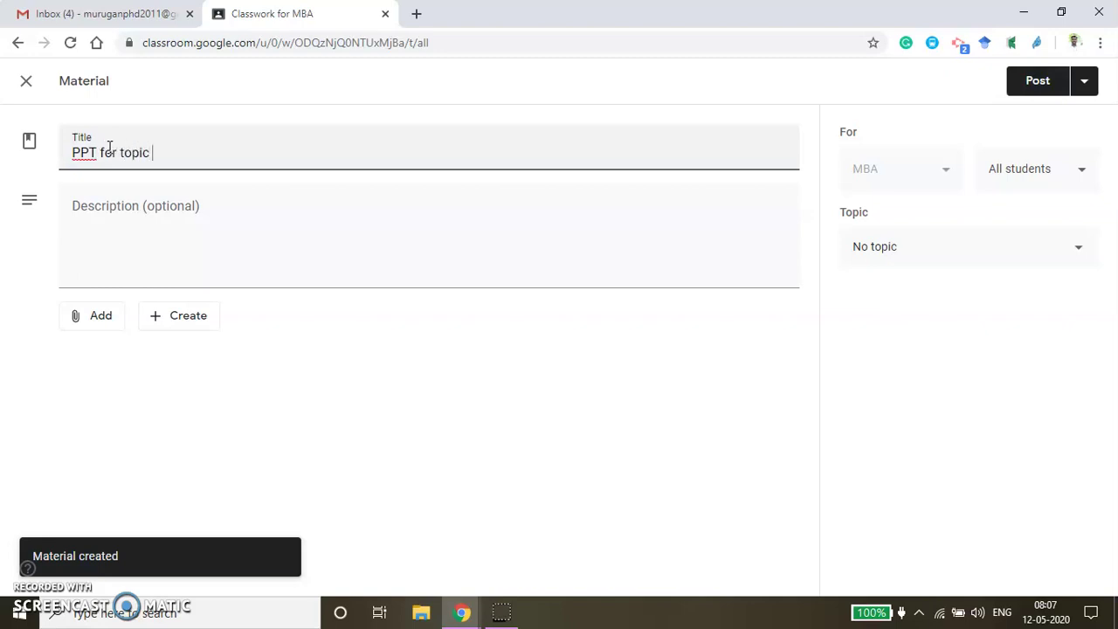
{"action": "type", "text": " 3"}
Select "5 Secondary Data Research" from the PPTS folder as an upload for the material, removing the wrongly chosen "3 Problem Definition"
{"action": "left_click", "coordinate": [95, 322]}
{"action": "left_click", "coordinate": [108, 402]}
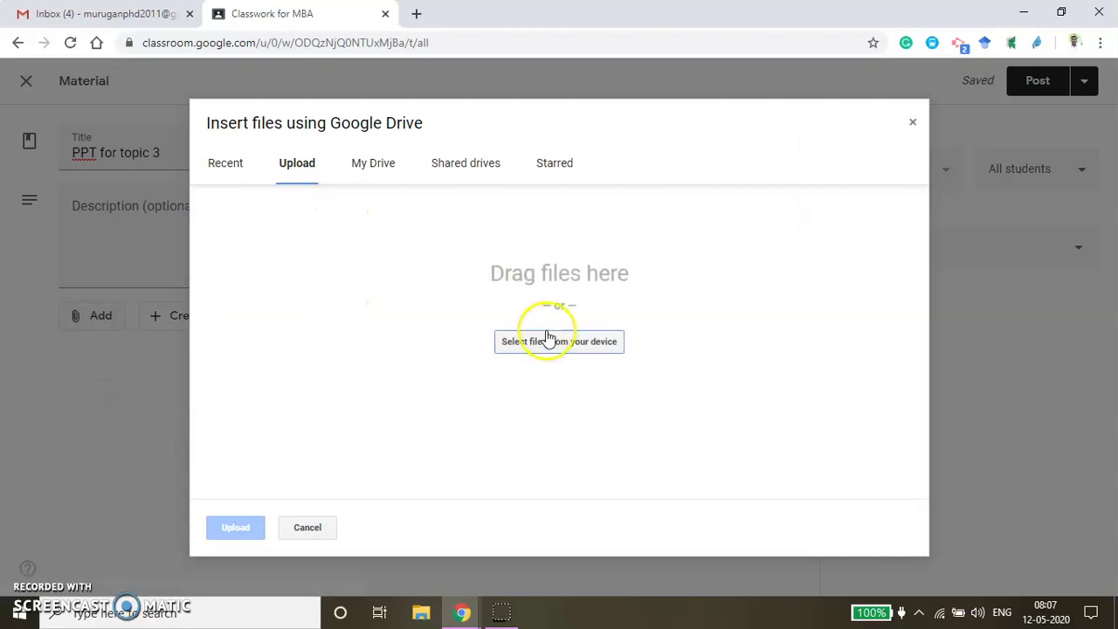
{"action": "left_click", "coordinate": [560, 343]}
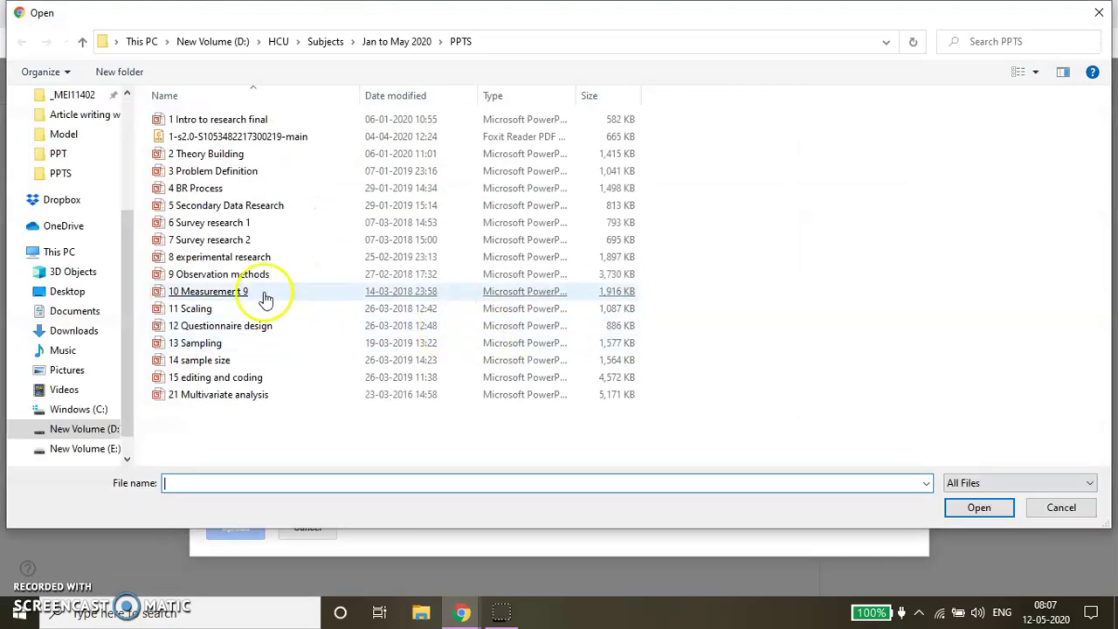
{"action": "double_click", "coordinate": [213, 175]}
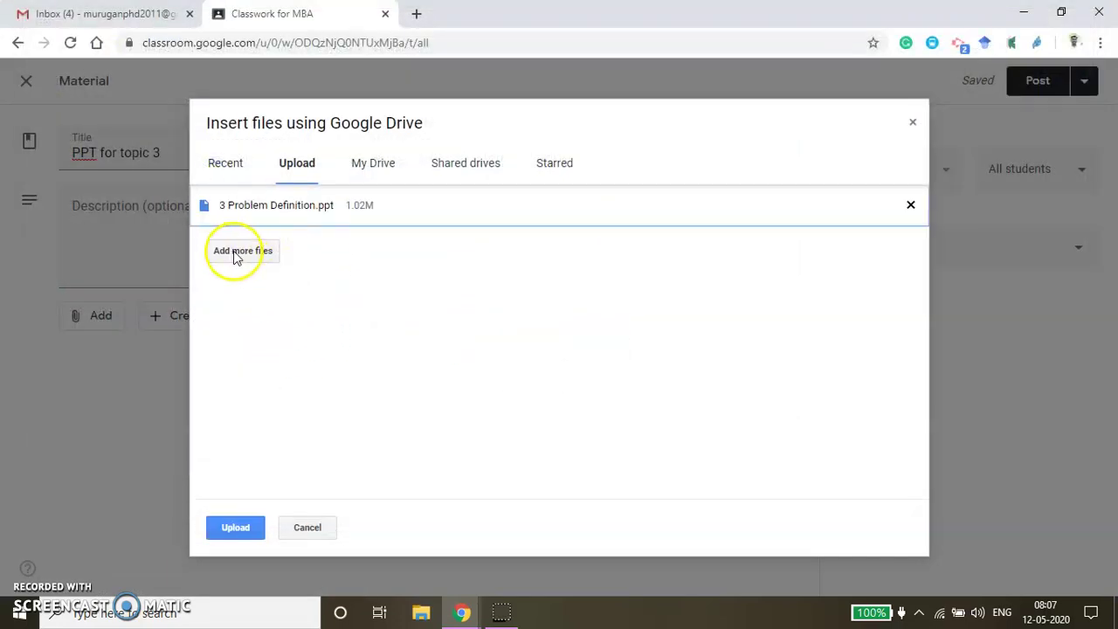
{"action": "left_click", "coordinate": [236, 254]}
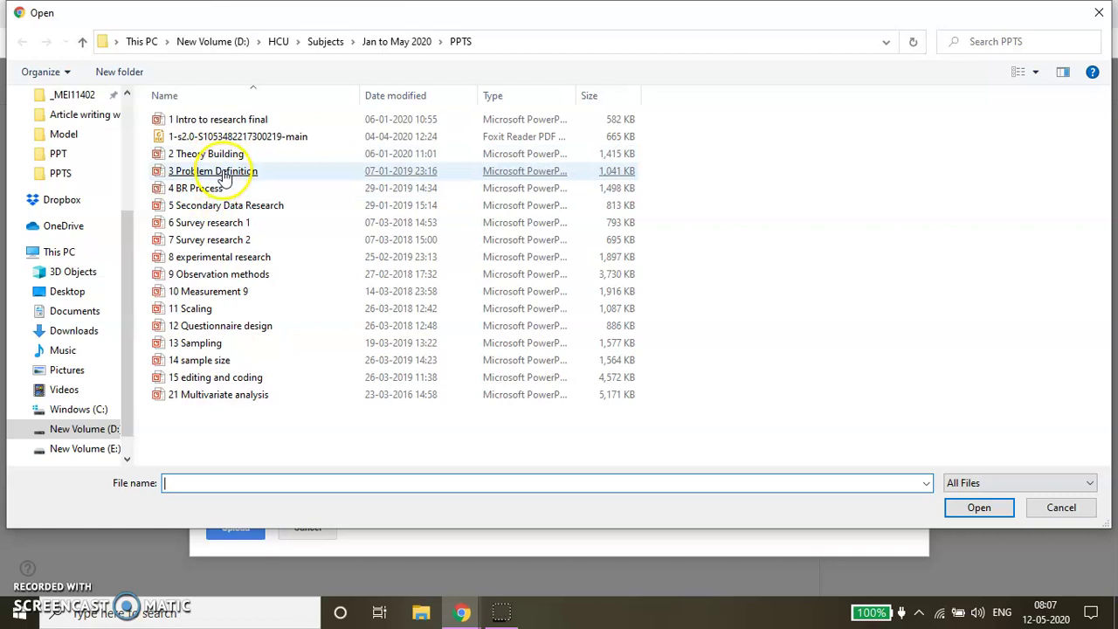
{"action": "double_click", "coordinate": [225, 208]}
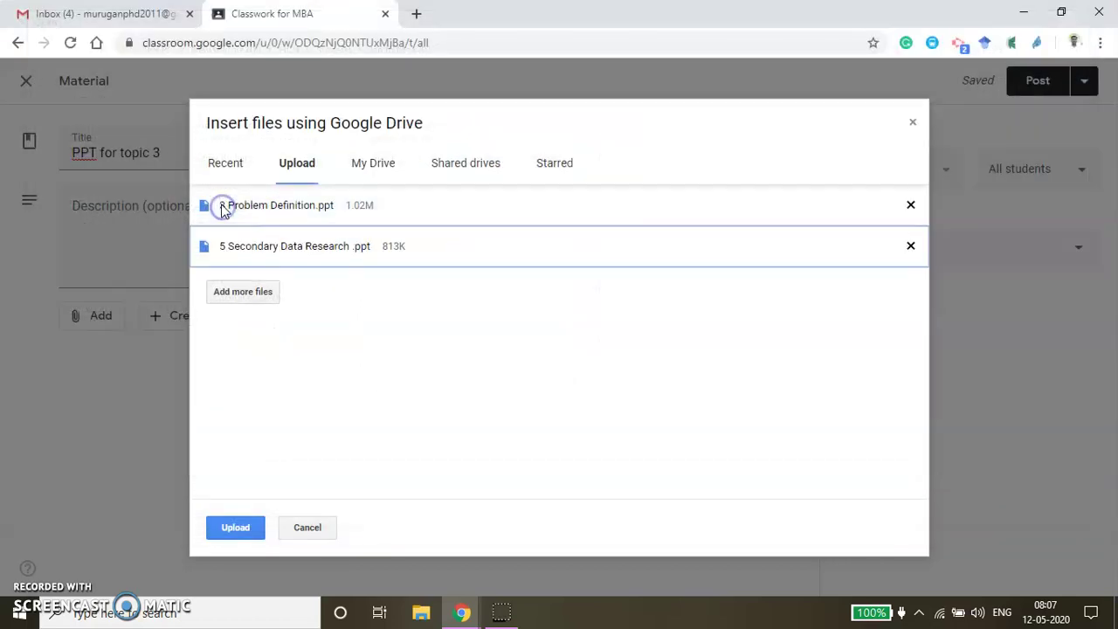
{"action": "left_click", "coordinate": [911, 206]}
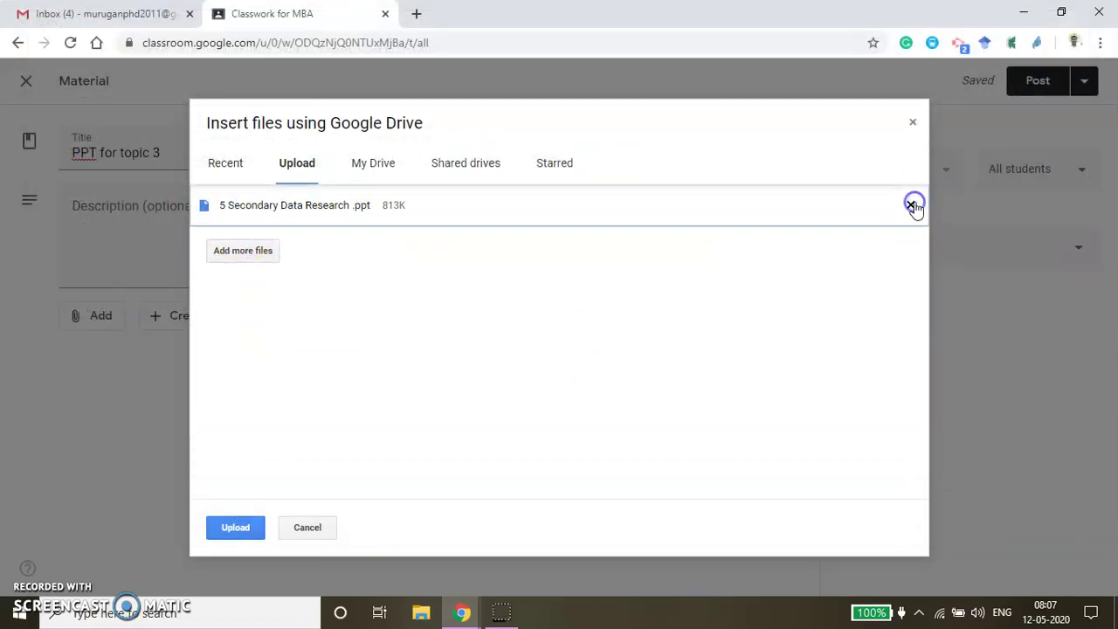
Add "6 Survey research 1", "7 Survey research 2", "8 experimental research" (twice) and "9 Observation methods" to the file selection and upload everything
{"action": "left_click", "coordinate": [262, 250]}
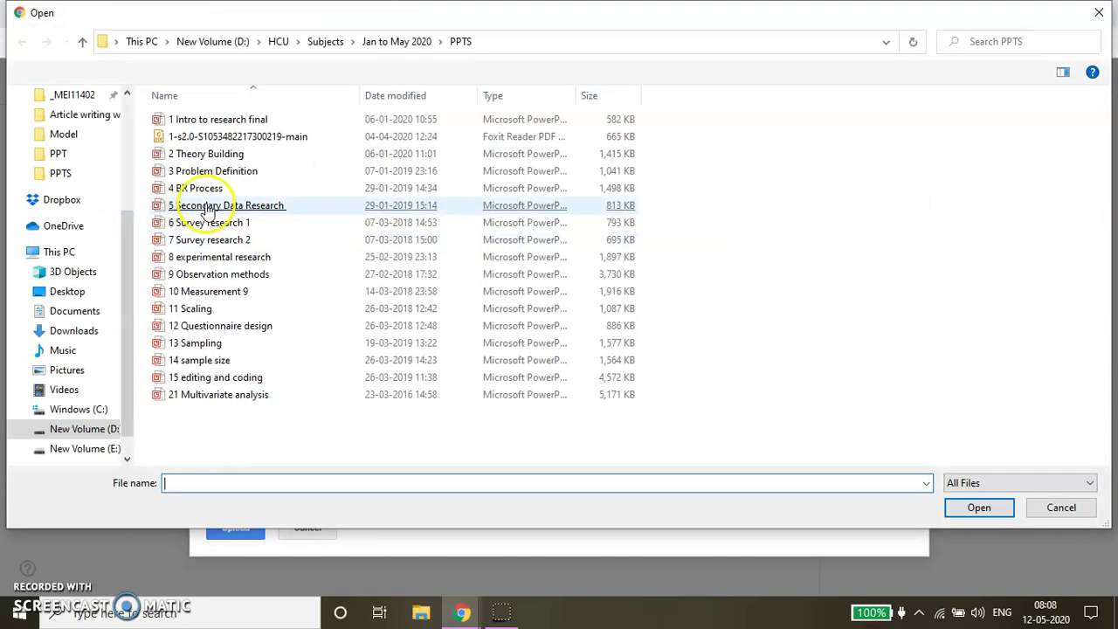
{"action": "double_click", "coordinate": [220, 223]}
{"action": "left_click", "coordinate": [258, 292]}
{"action": "double_click", "coordinate": [224, 236]}
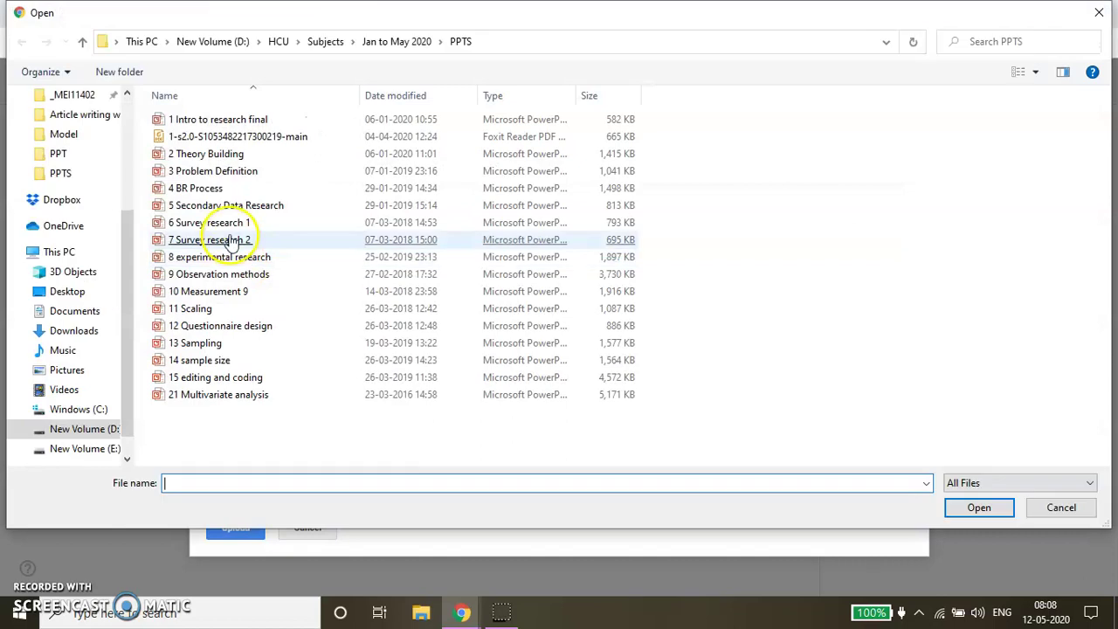
{"action": "left_click", "coordinate": [259, 335]}
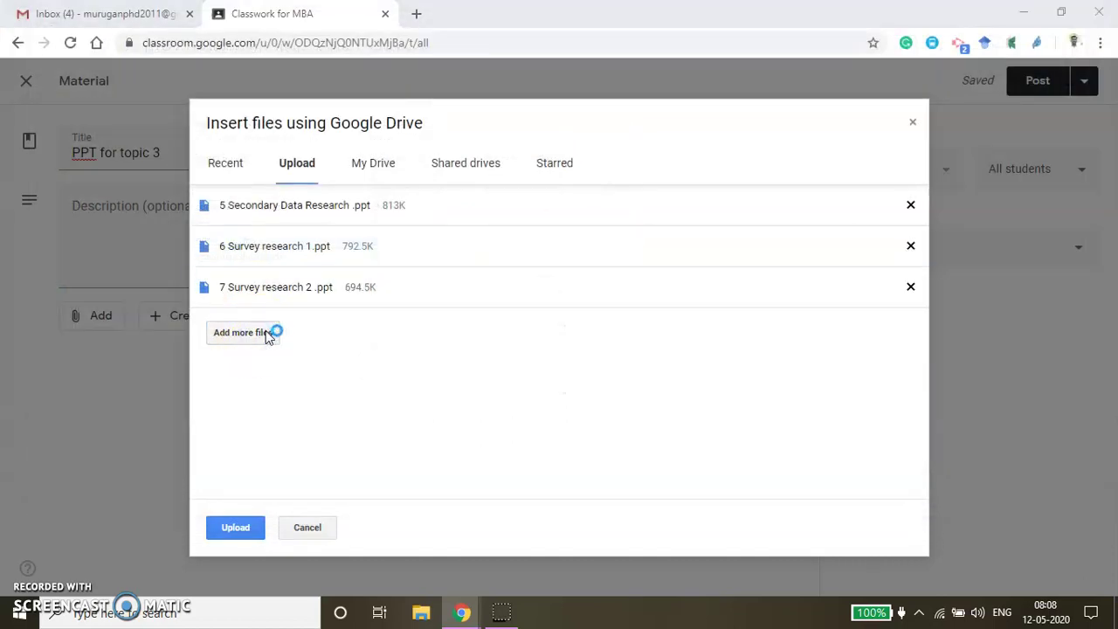
{"action": "double_click", "coordinate": [233, 256]}
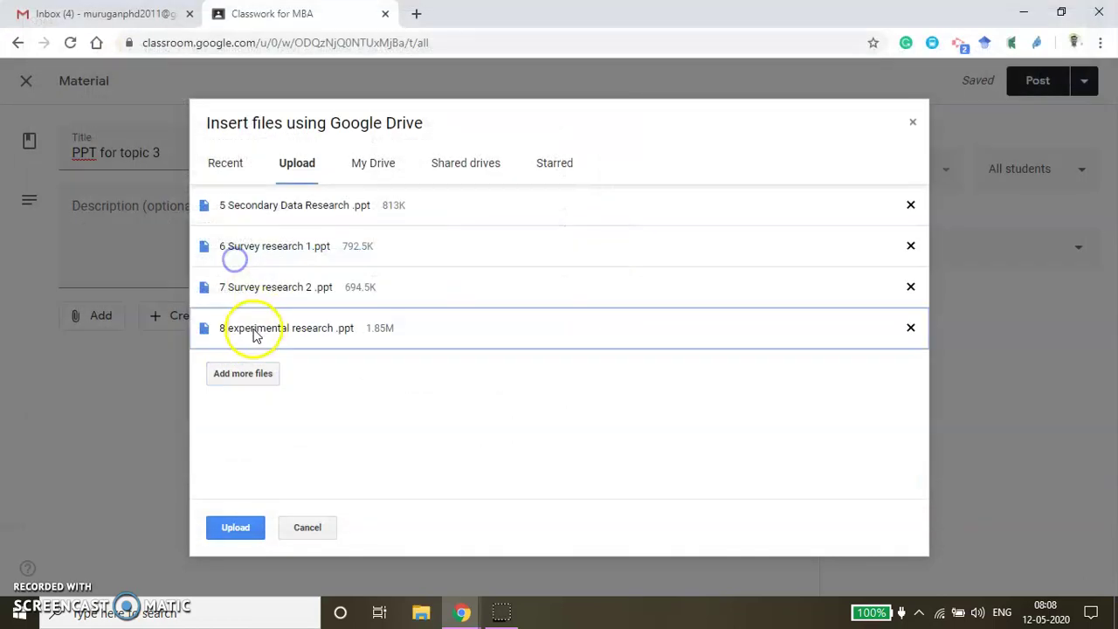
{"action": "left_click", "coordinate": [266, 377]}
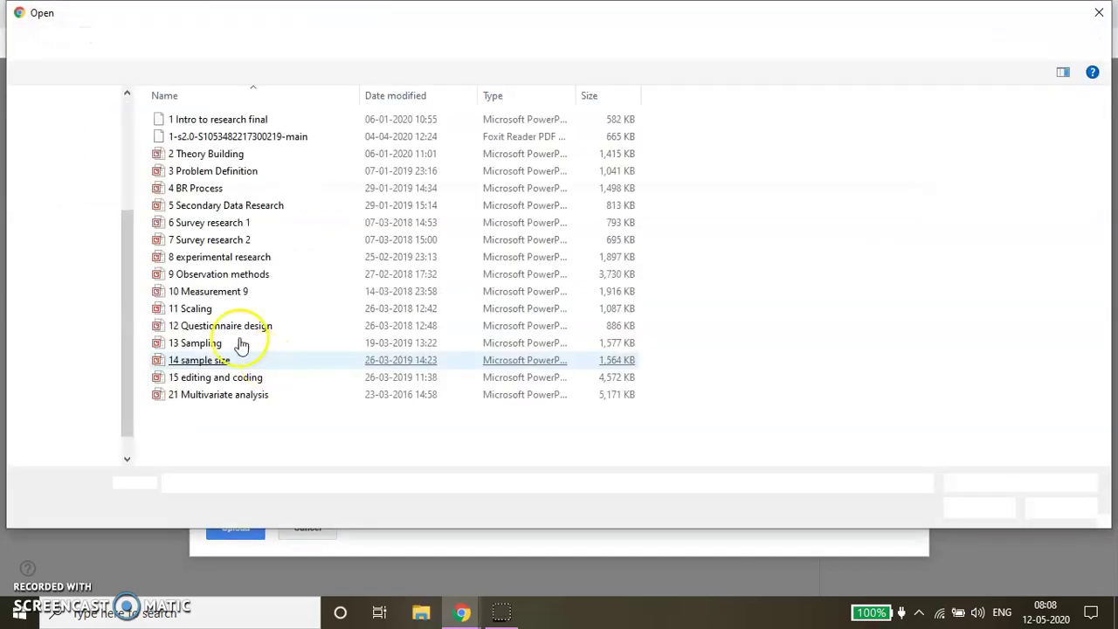
{"action": "double_click", "coordinate": [233, 255]}
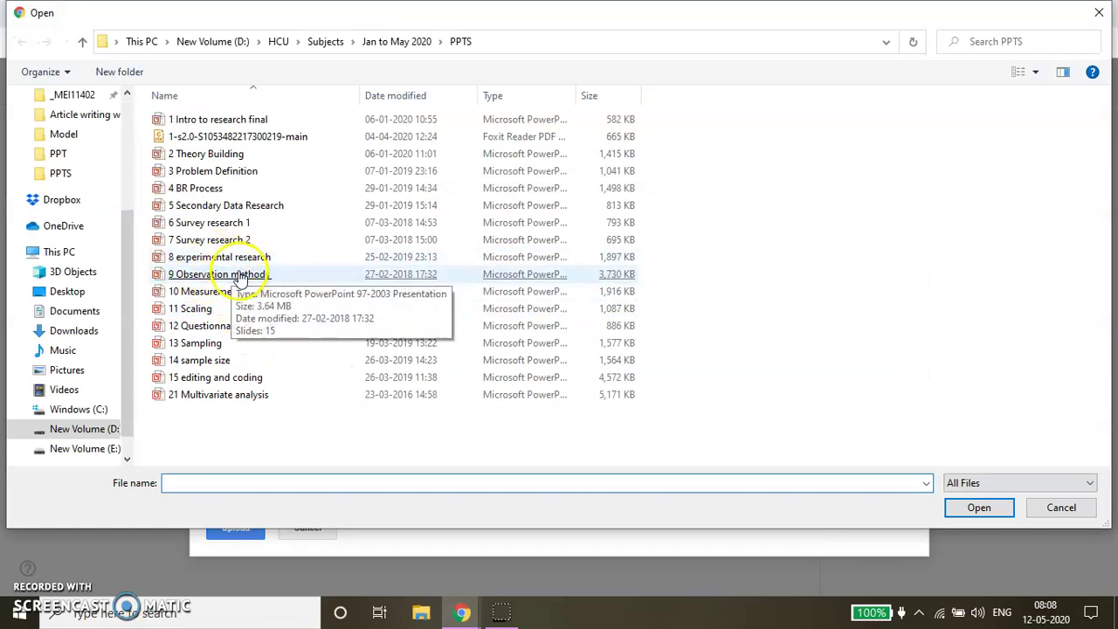
{"action": "double_click", "coordinate": [235, 273]}
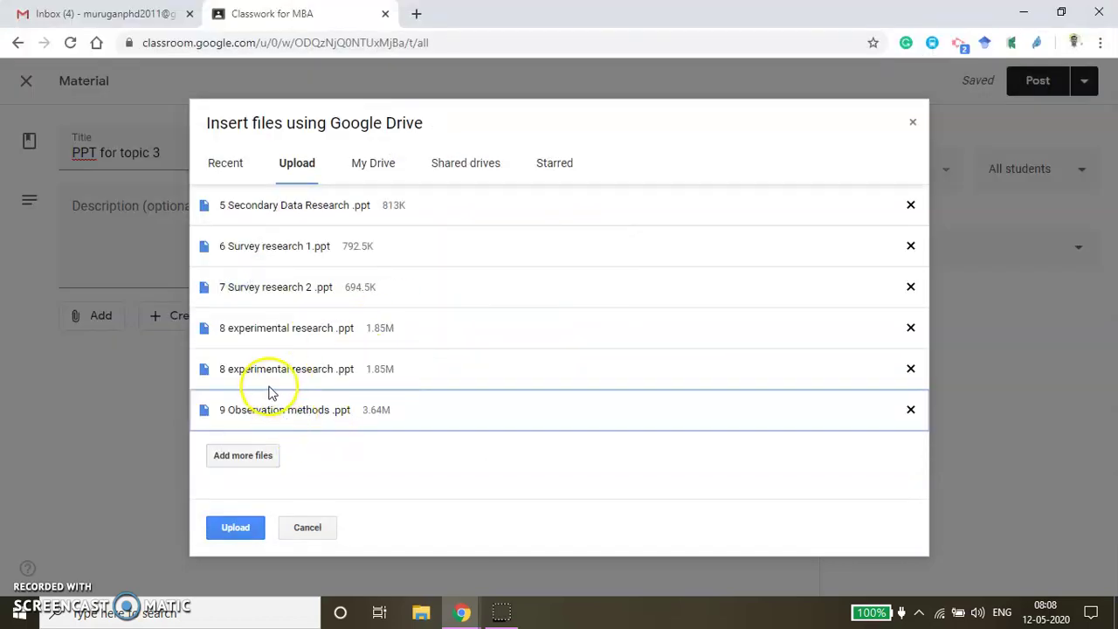
{"action": "left_click", "coordinate": [253, 532]}
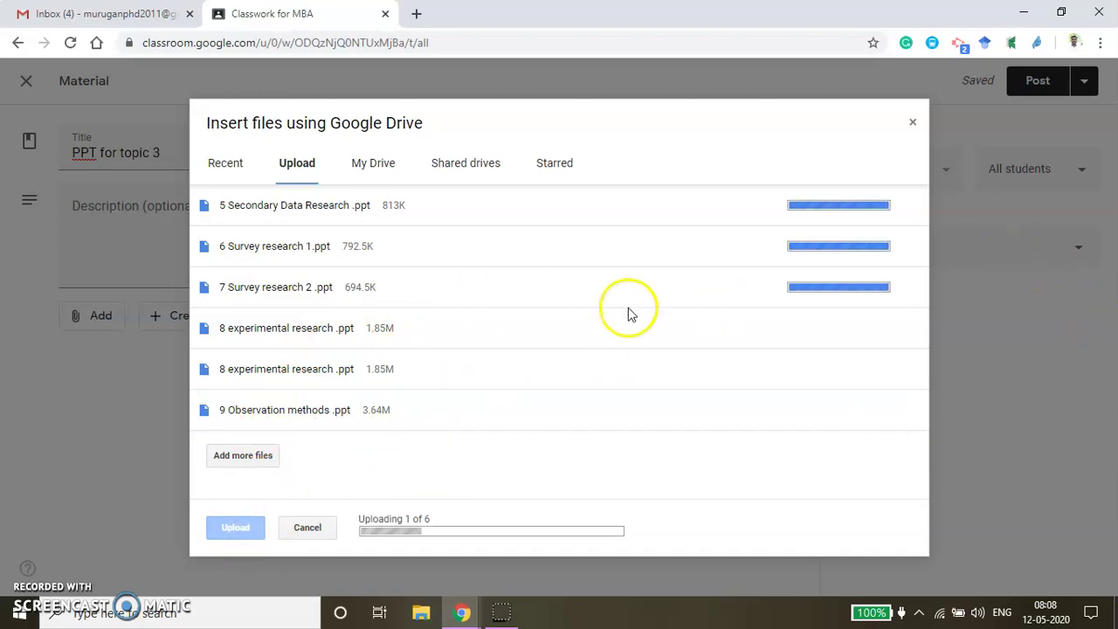
Assign the "PPT for topic 3" material to the topic "3. Research Design" and post it to all students
{"action": "left_click", "coordinate": [1008, 248]}
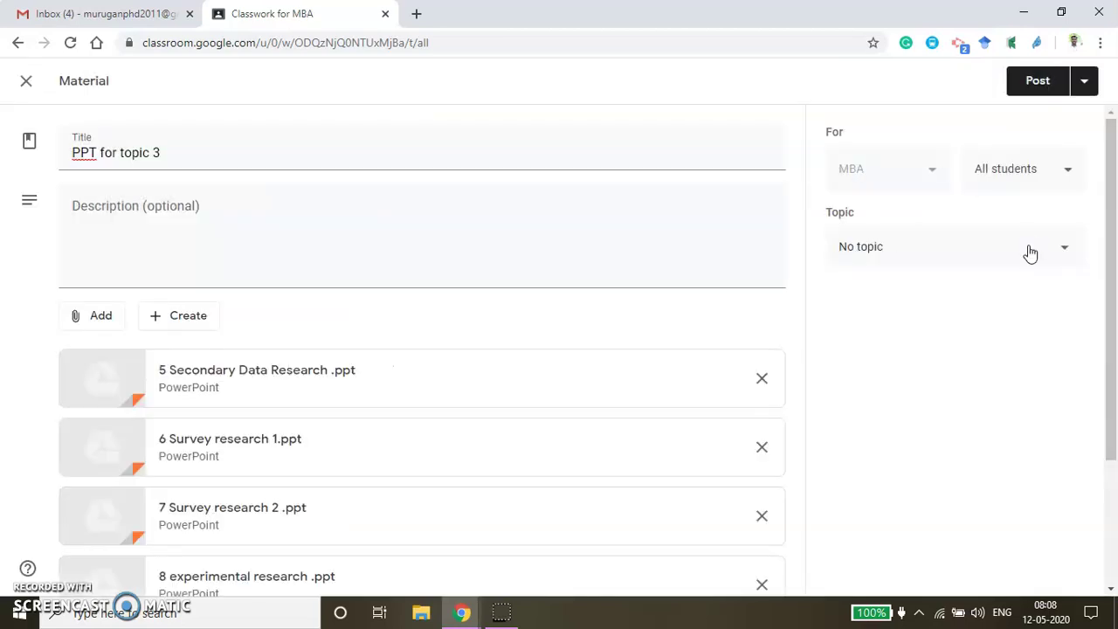
{"action": "left_click", "coordinate": [1027, 251]}
{"action": "left_click", "coordinate": [917, 423]}
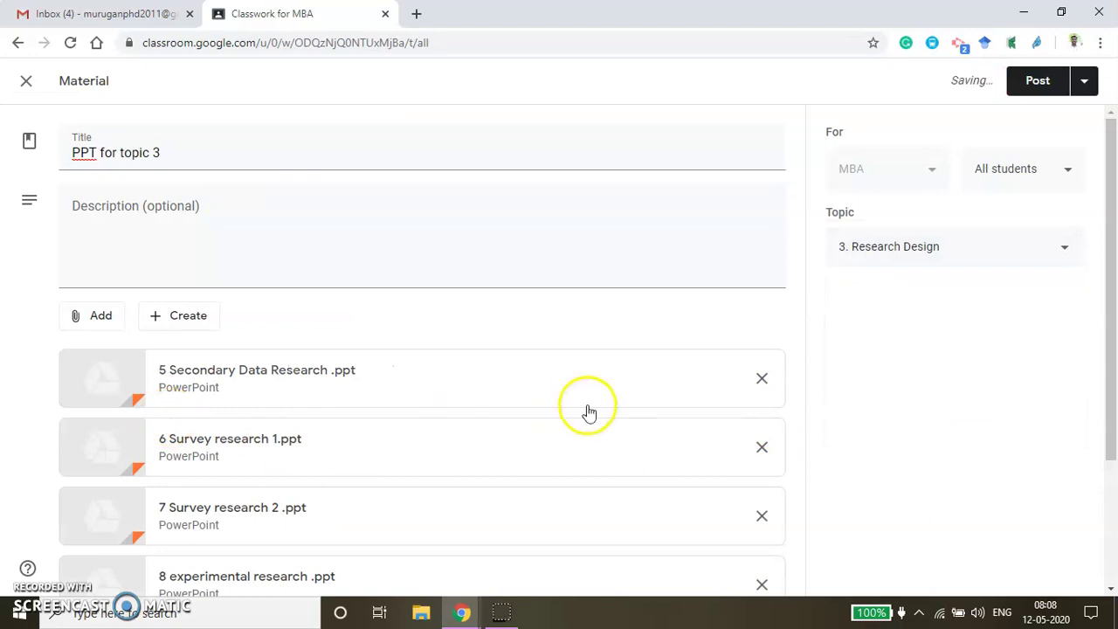
{"action": "left_click", "coordinate": [1039, 88]}
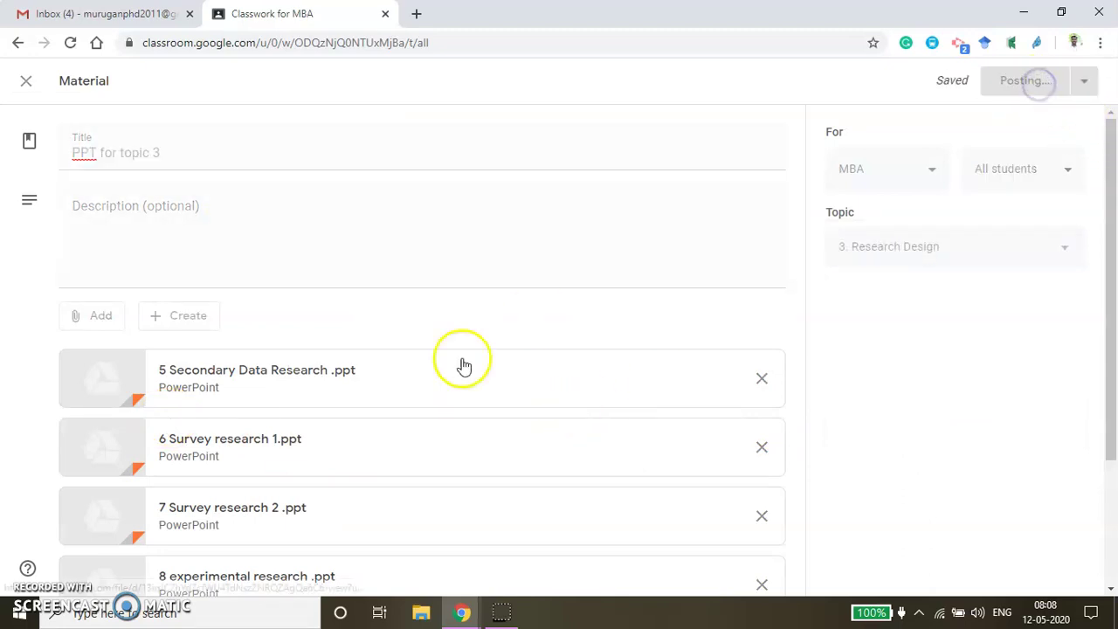
Switch to the student's incognito window and reload the MBA classwork page
{"action": "left_click", "coordinate": [446, 617]}
{"action": "left_click", "coordinate": [524, 480]}
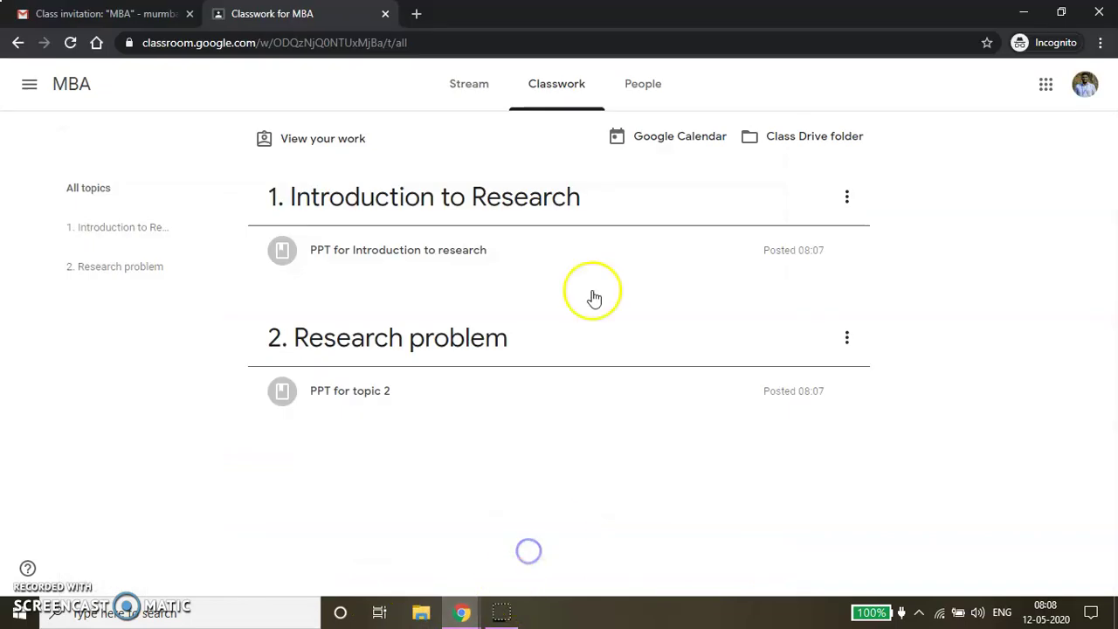
{"action": "left_click", "coordinate": [561, 93]}
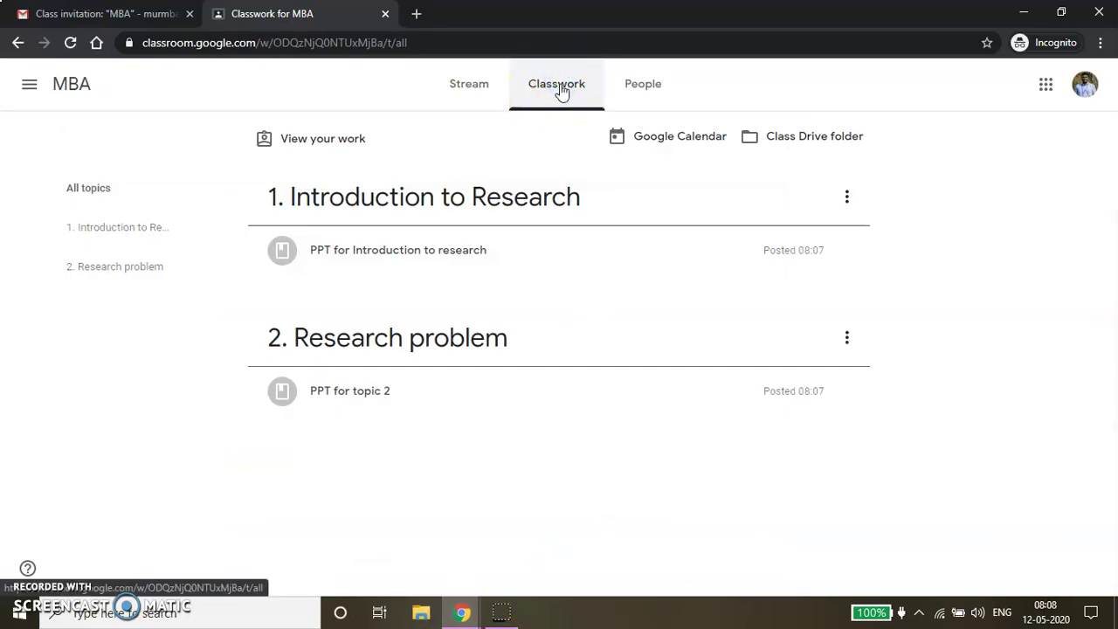
{"action": "left_click", "coordinate": [404, 35]}
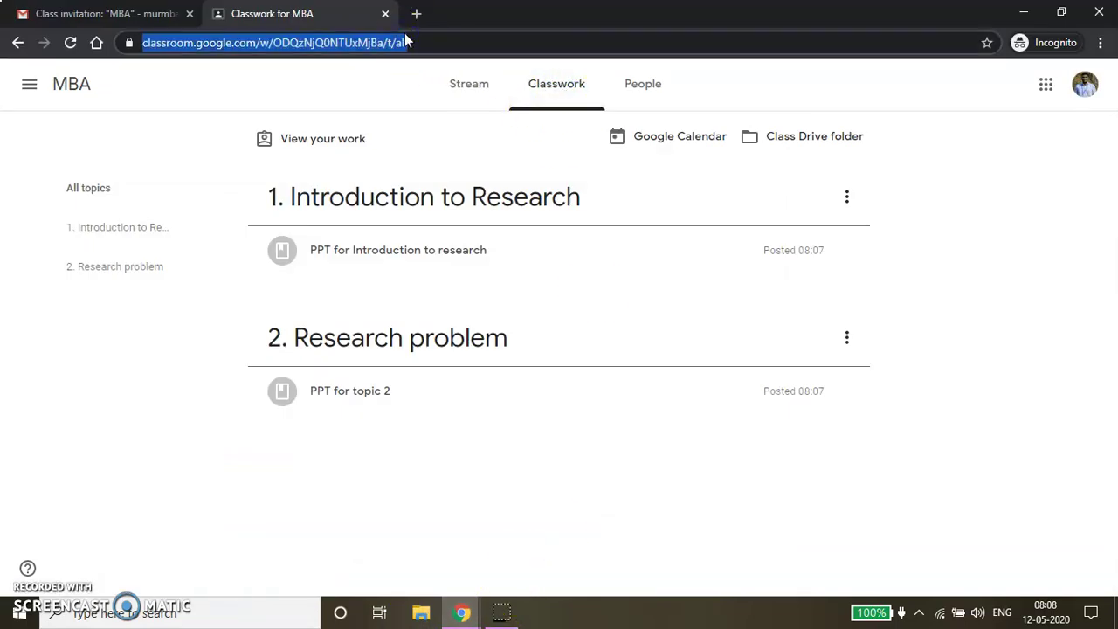
{"action": "key", "text": "Return"}
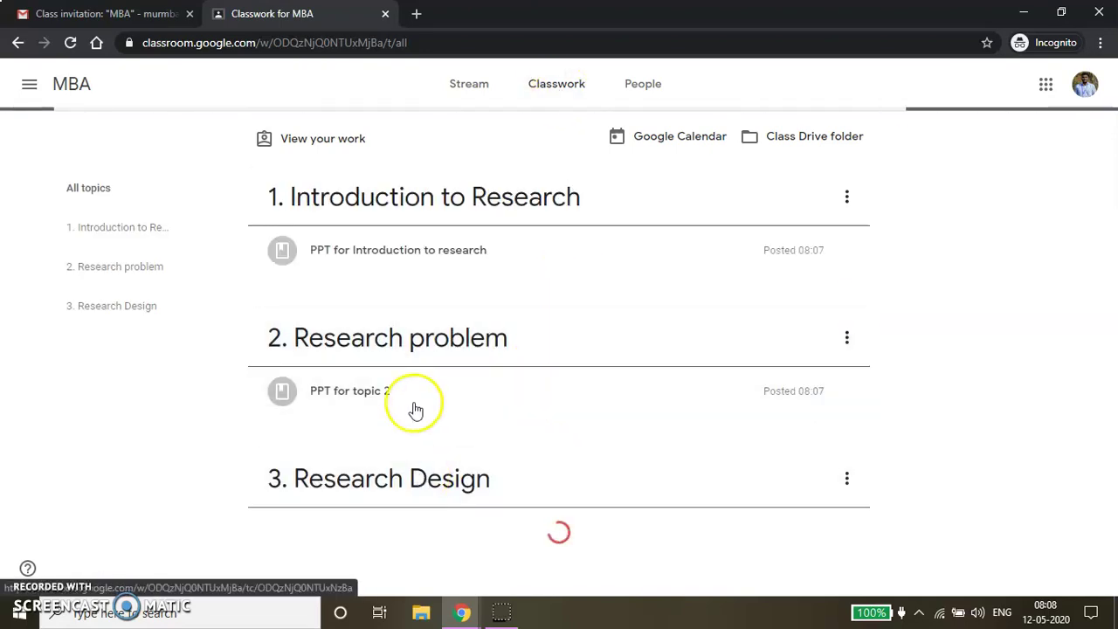
Preview "1 Intro to research final.ppt" from the "PPT for Introduction to research" material as the student, and close the preview
{"action": "left_click", "coordinate": [414, 259]}
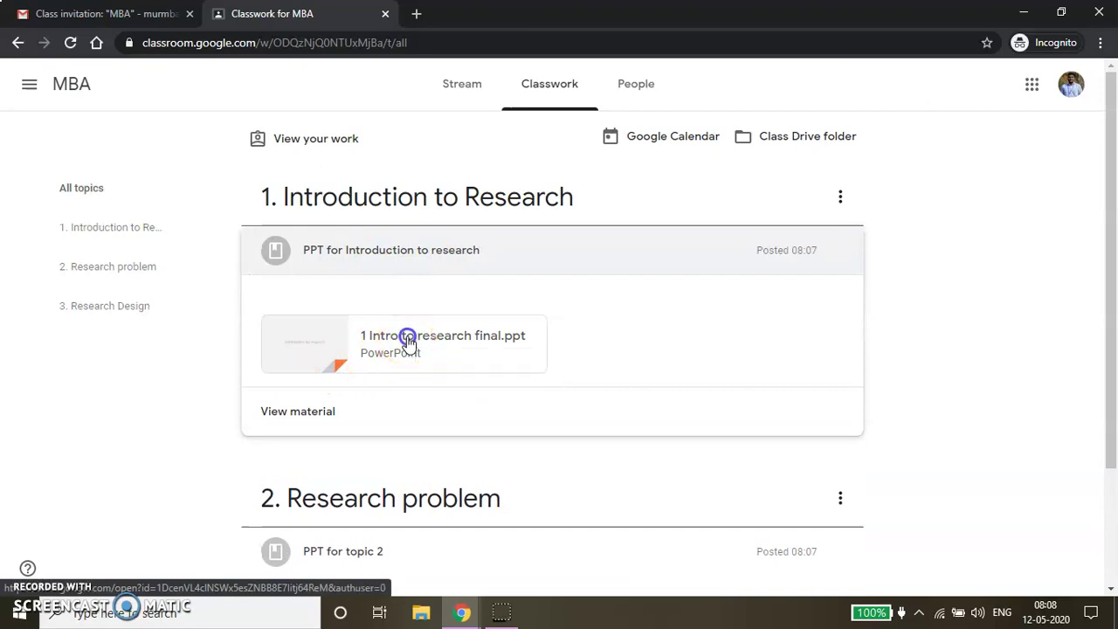
{"action": "left_click", "coordinate": [408, 340]}
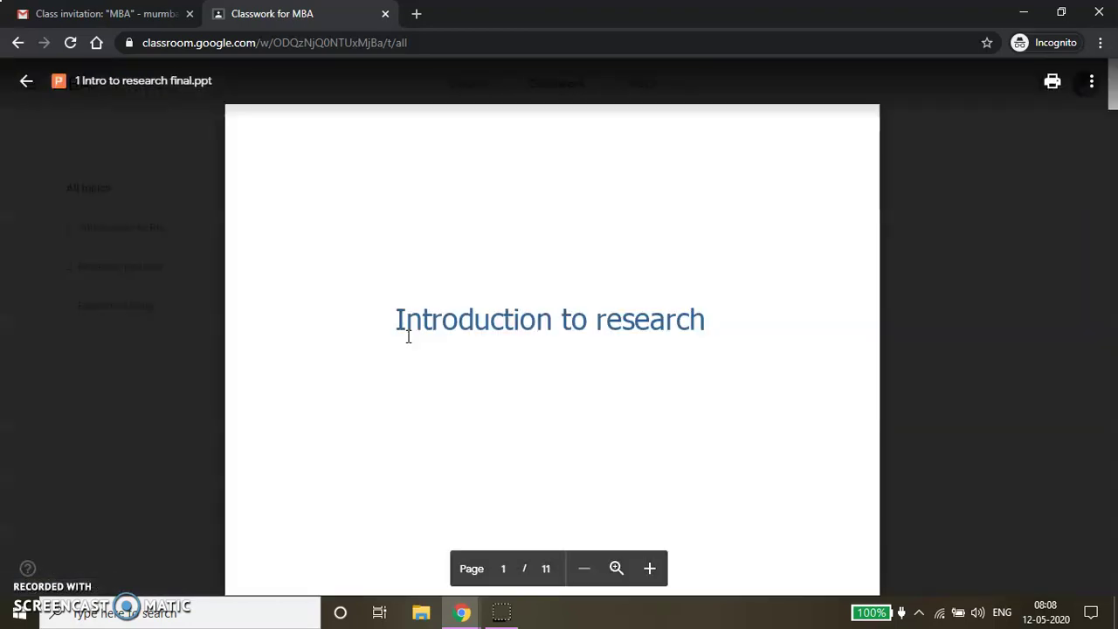
{"action": "left_click", "coordinate": [26, 83]}
Preview "3 Problem Definition.ppt" under "PPT for topic 2", close it, and expand "PPT for topic 3" to check its attachments
{"action": "scroll", "coordinate": [561, 454], "scroll_direction": "down", "scroll_amount": 2}
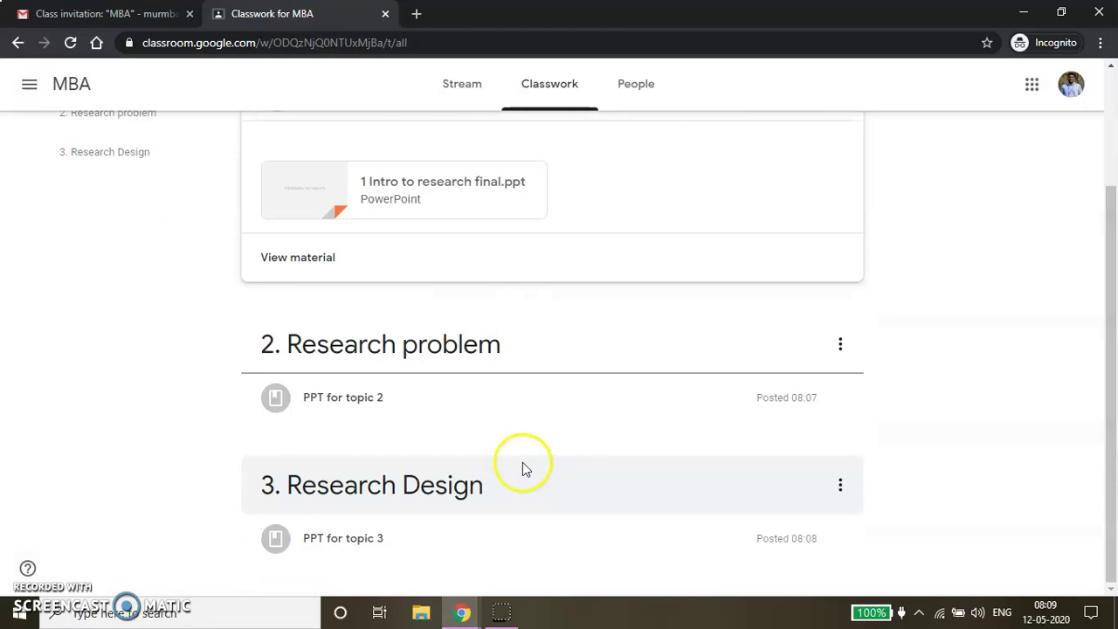
{"action": "left_click", "coordinate": [357, 397]}
{"action": "left_click", "coordinate": [425, 335]}
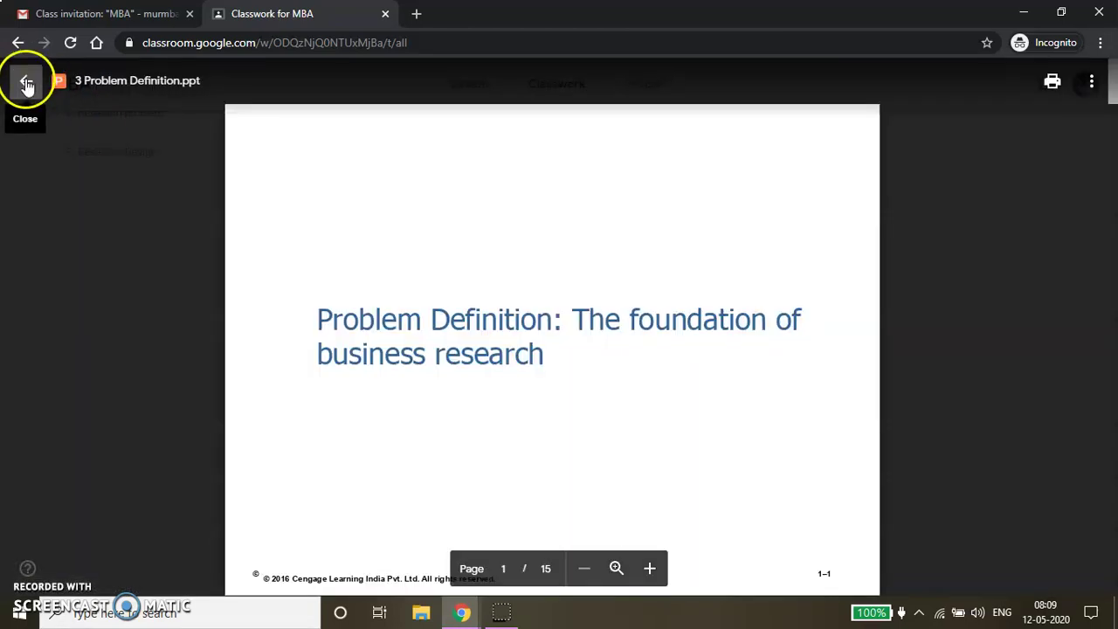
{"action": "left_click", "coordinate": [26, 81]}
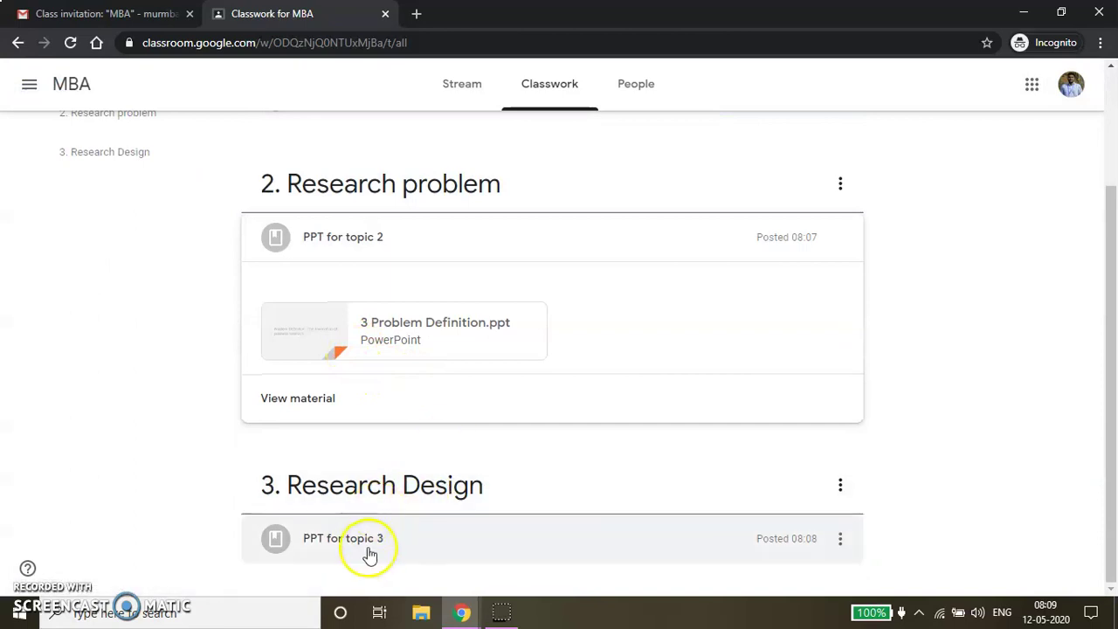
{"action": "left_click", "coordinate": [372, 541]}
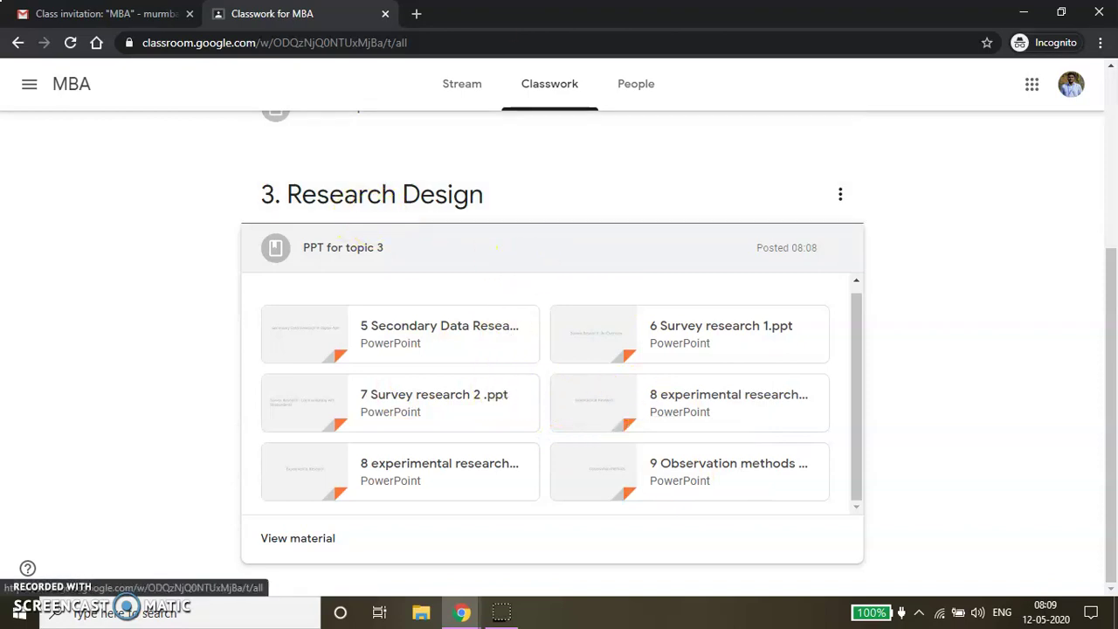
{"action": "scroll", "coordinate": [361, 187], "scroll_direction": "up", "scroll_amount": 3}
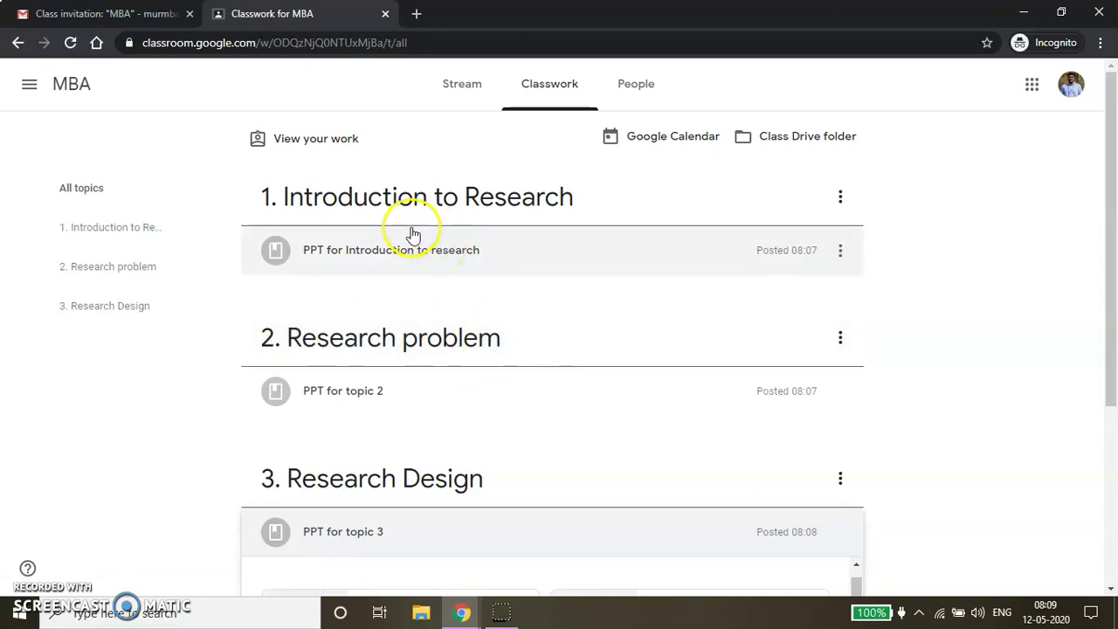
Return to the teacher's browser window and open YouTube in a new tab
{"action": "left_click", "coordinate": [465, 615]}
{"action": "left_click", "coordinate": [428, 533]}
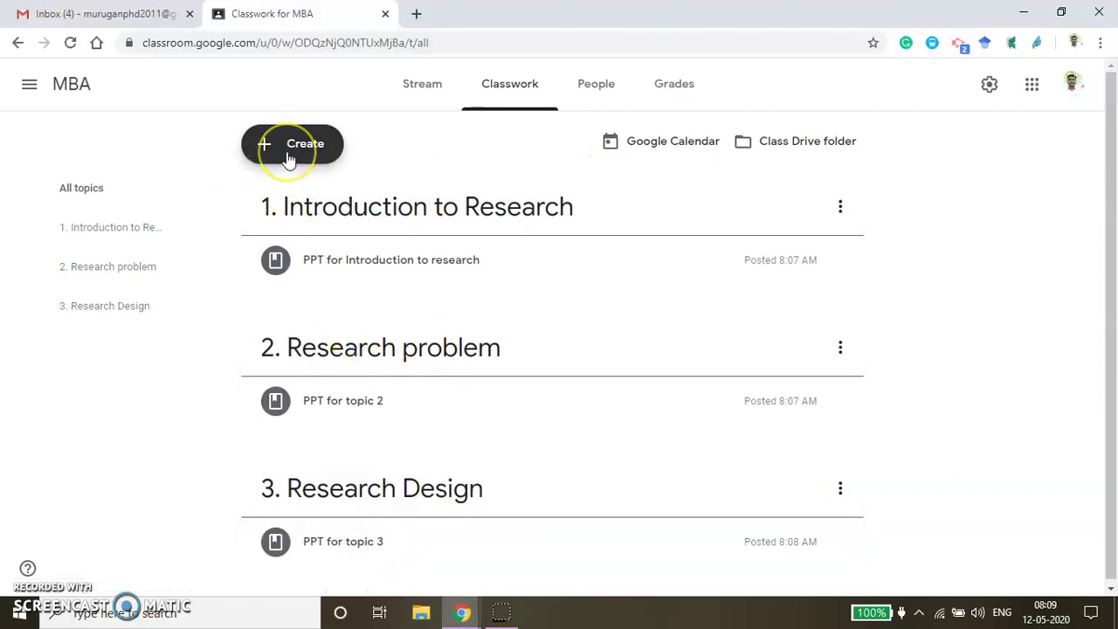
{"action": "left_click", "coordinate": [416, 13]}
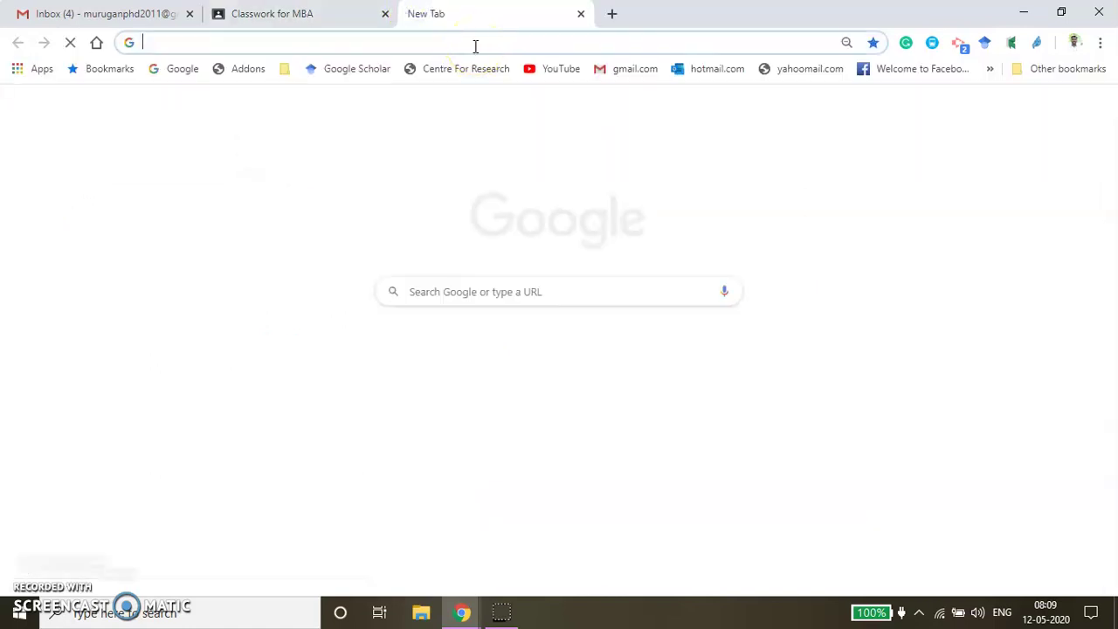
{"action": "left_click", "coordinate": [560, 75]}
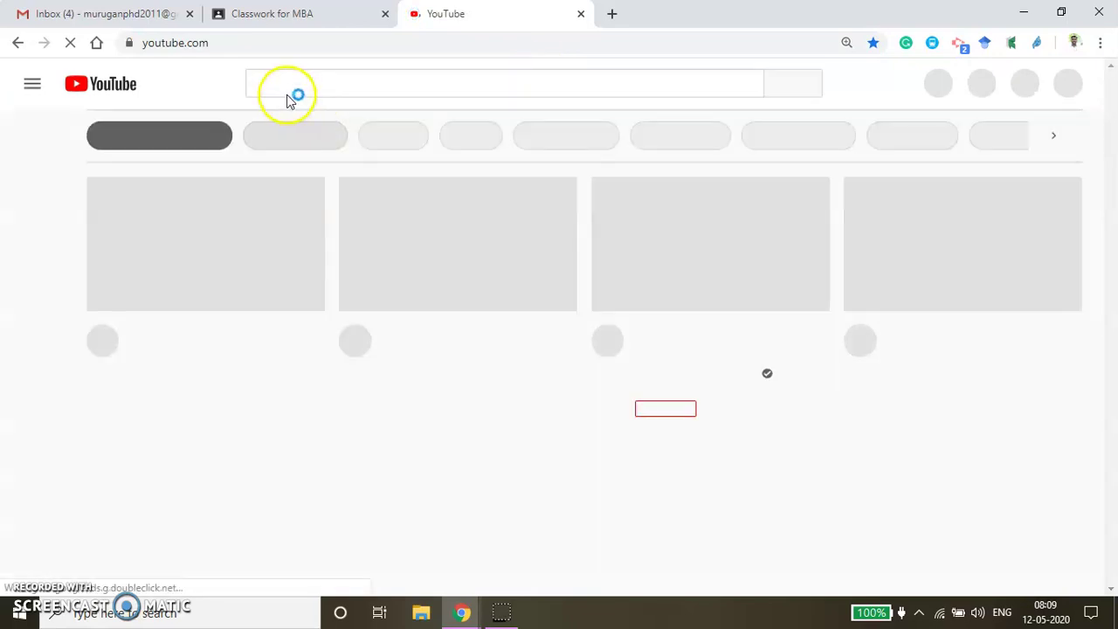
Search YouTube for "introduction to research"
{"action": "left_click", "coordinate": [284, 85]}
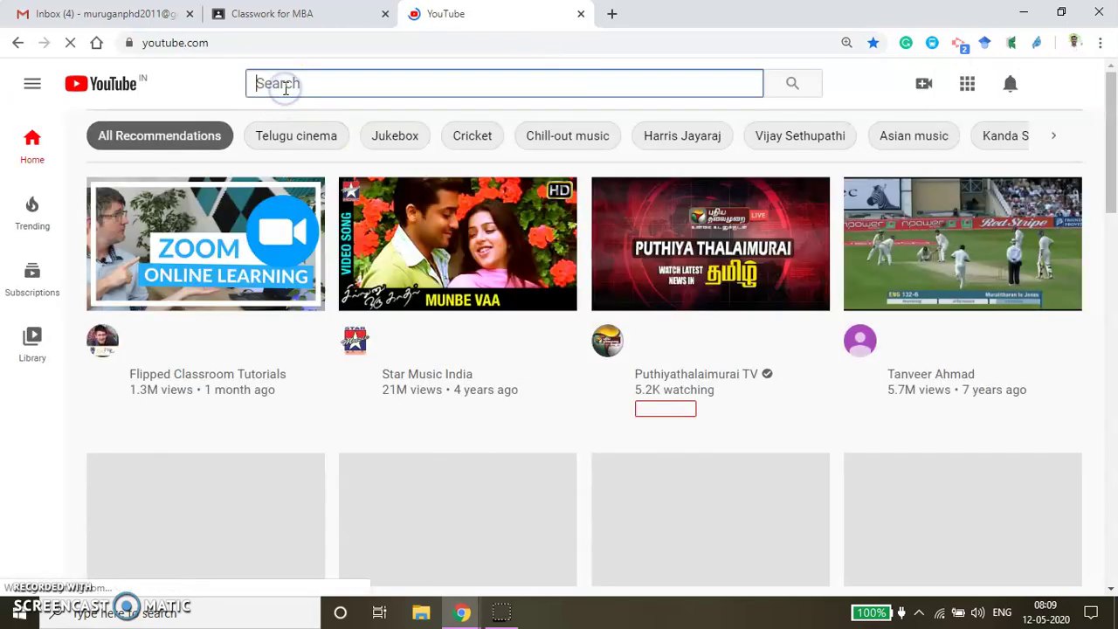
{"action": "type", "text": "t"}
{"action": "key", "text": "BackSpace"}
{"action": "type", "text": "in"}
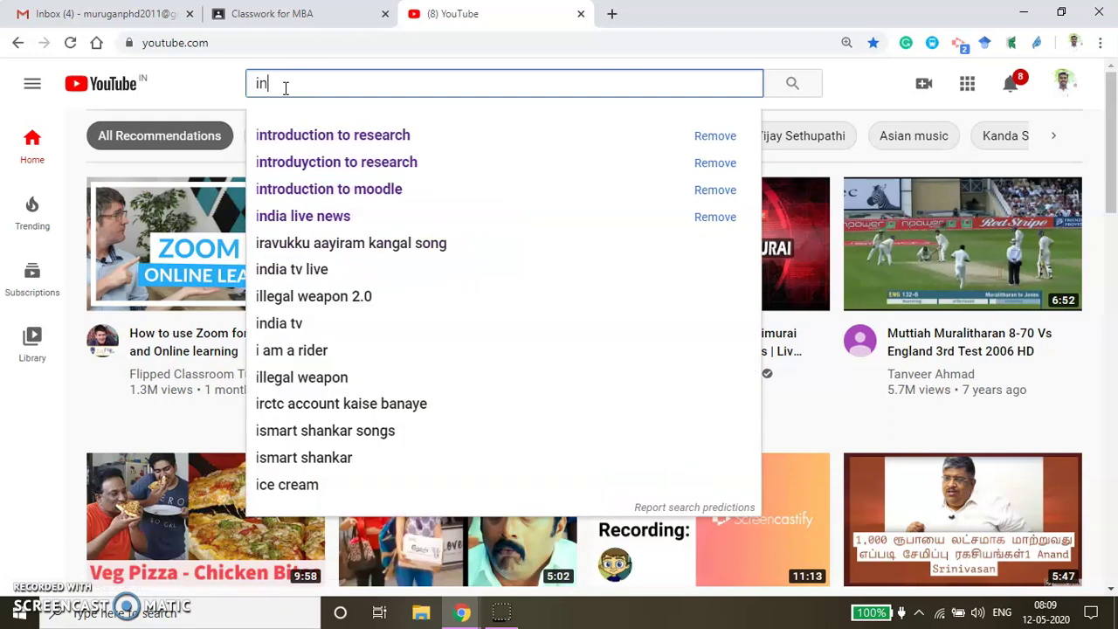
{"action": "type", "text": "troduction"}
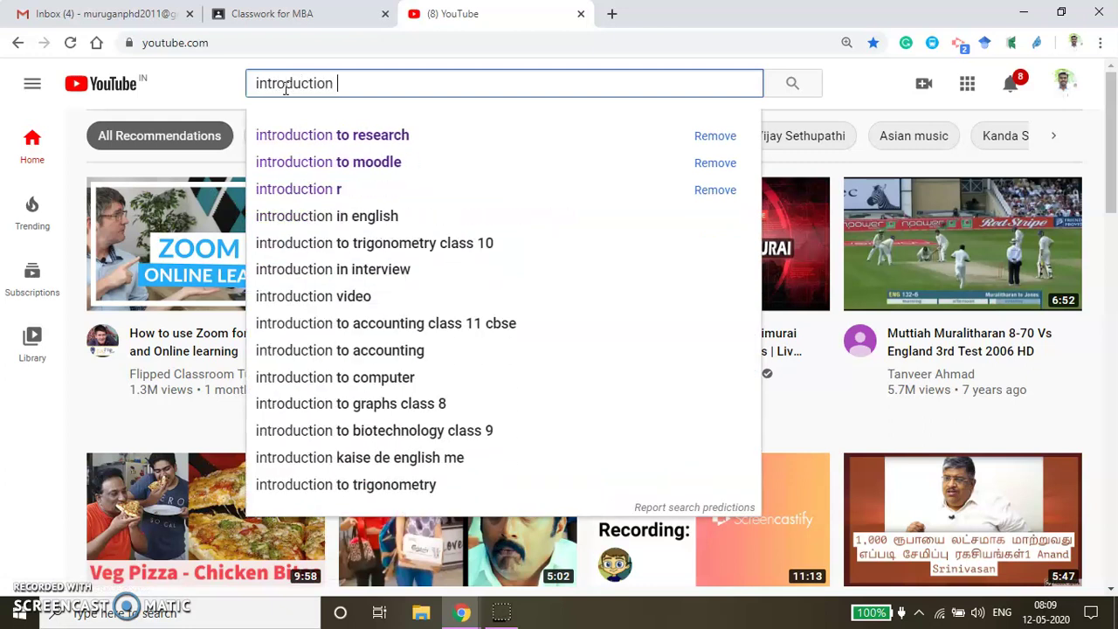
{"action": "left_click", "coordinate": [332, 136]}
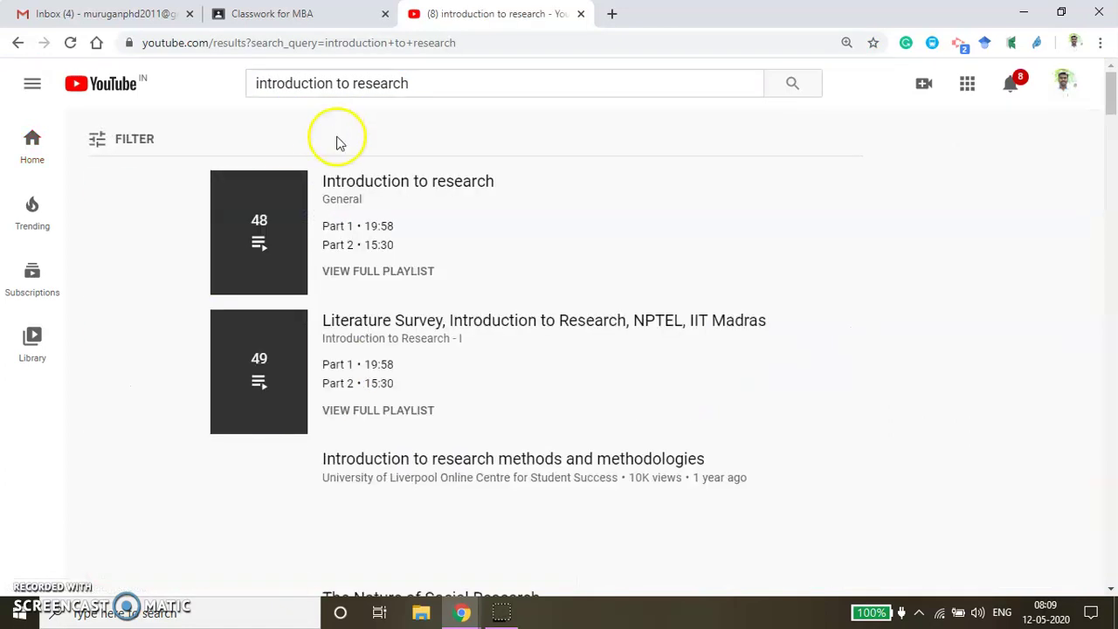
Open Part 1 of the "Introduction to research" playlist, check the details below the video, and return to the search results
{"action": "left_click", "coordinate": [176, 225]}
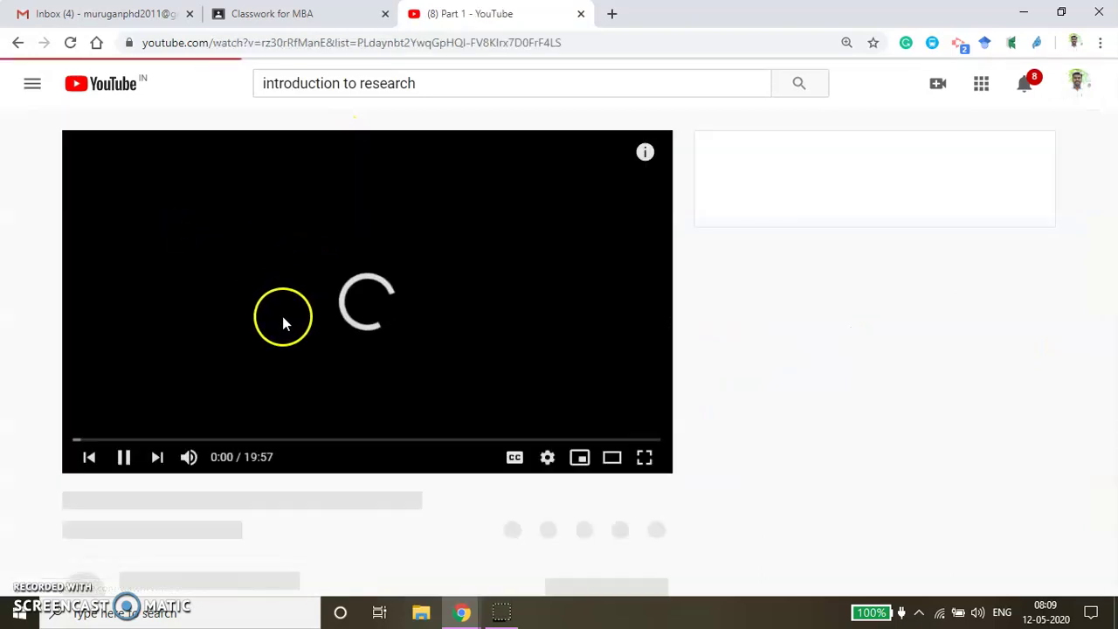
{"action": "scroll", "coordinate": [262, 380], "scroll_direction": "down", "scroll_amount": 1}
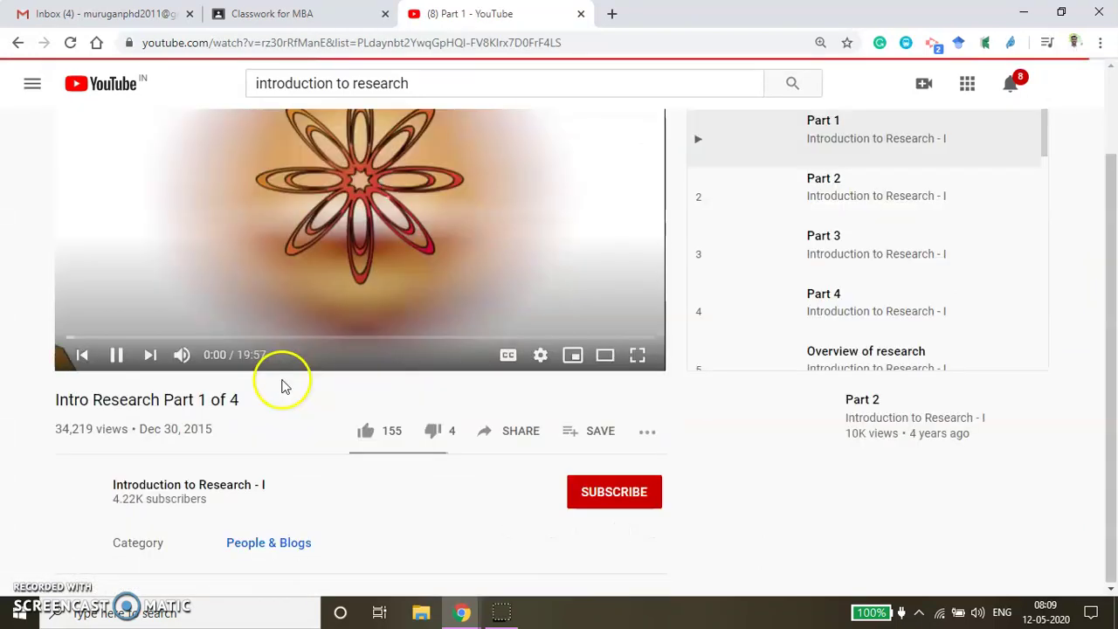
{"action": "scroll", "coordinate": [281, 376], "scroll_direction": "down", "scroll_amount": 3}
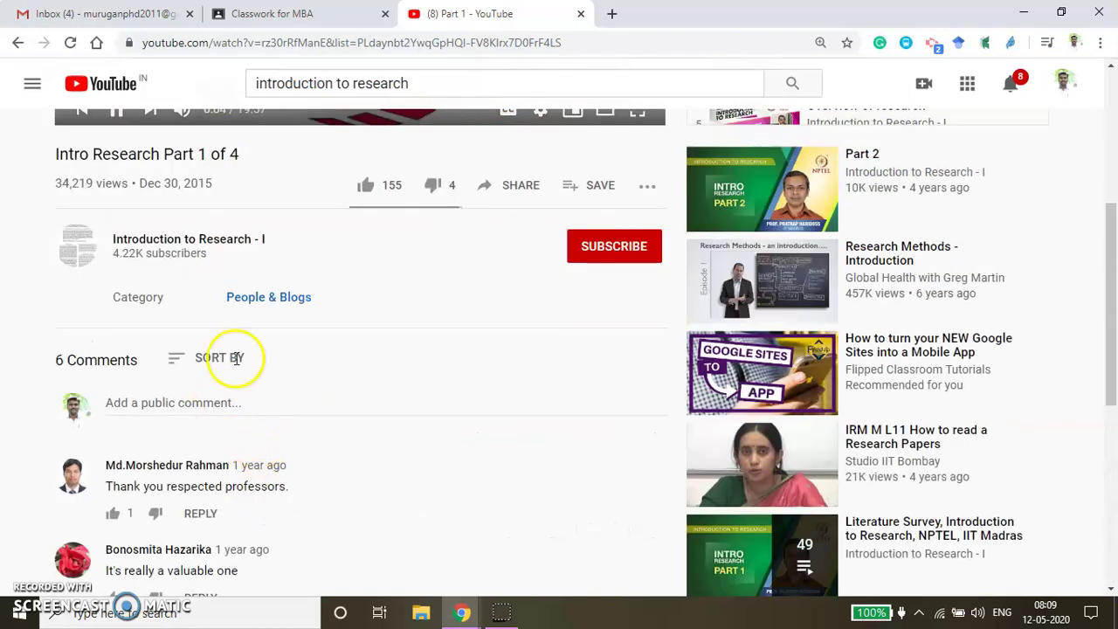
{"action": "scroll", "coordinate": [229, 315], "scroll_direction": "up", "scroll_amount": 4}
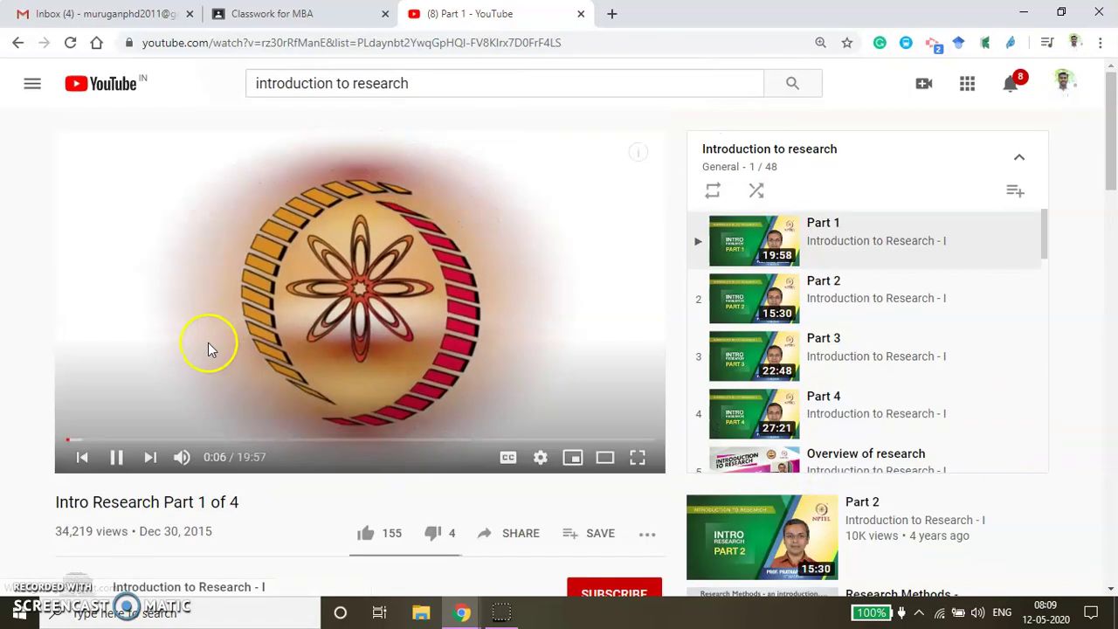
{"action": "left_click", "coordinate": [18, 42]}
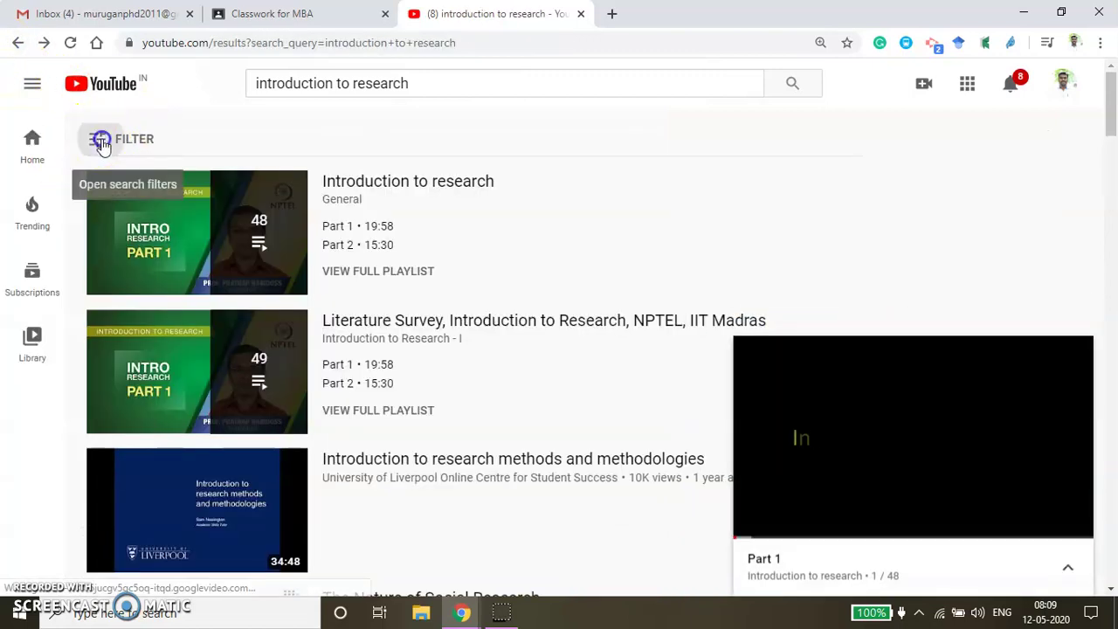
Filter the search results to Creative Commons videos and open "Introduction to Research" by nptelhrd
{"action": "left_click", "coordinate": [99, 141]}
{"action": "left_click", "coordinate": [582, 345]}
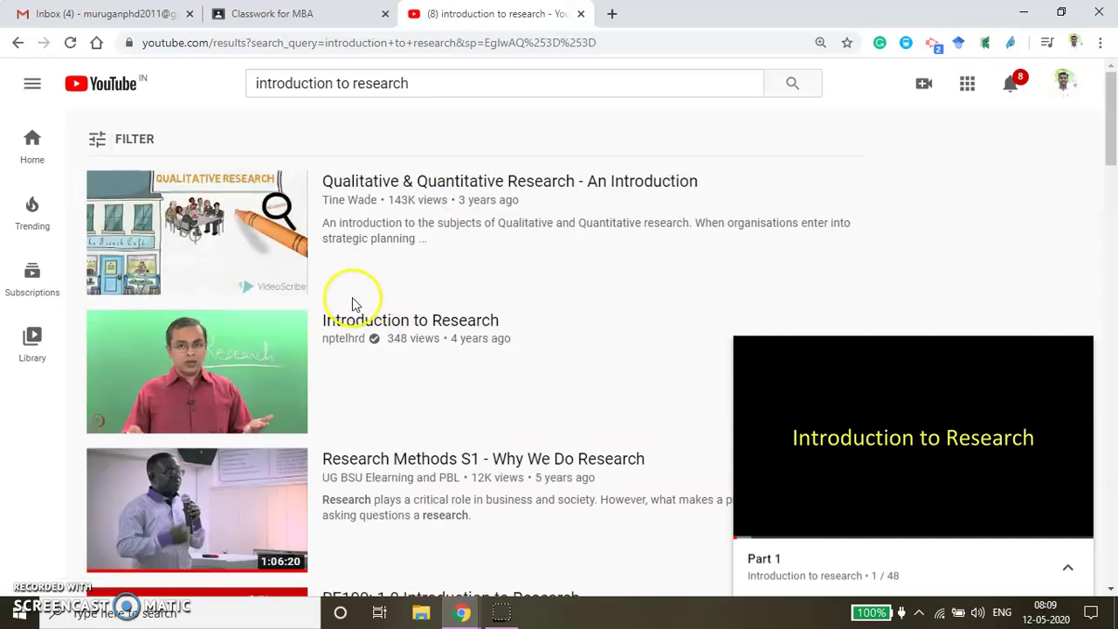
{"action": "scroll", "coordinate": [395, 395], "scroll_direction": "down", "scroll_amount": 2}
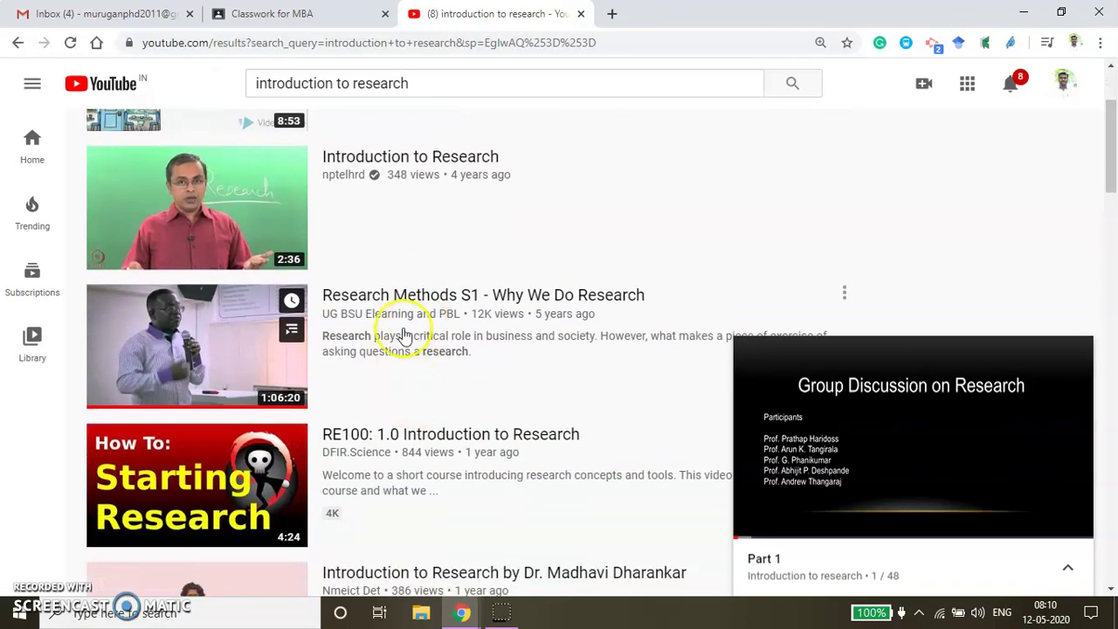
{"action": "left_click", "coordinate": [197, 214]}
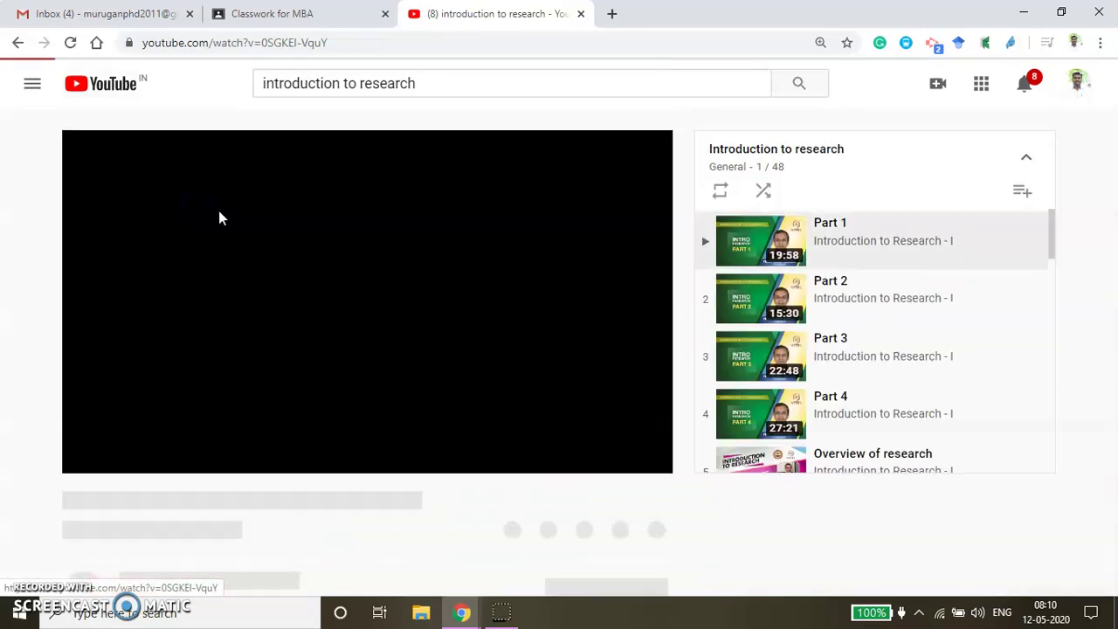
Pause the video, check the licence in its description, and copy the video's URL
{"action": "left_click", "coordinate": [304, 315]}
{"action": "scroll", "coordinate": [315, 392], "scroll_direction": "down", "scroll_amount": 4}
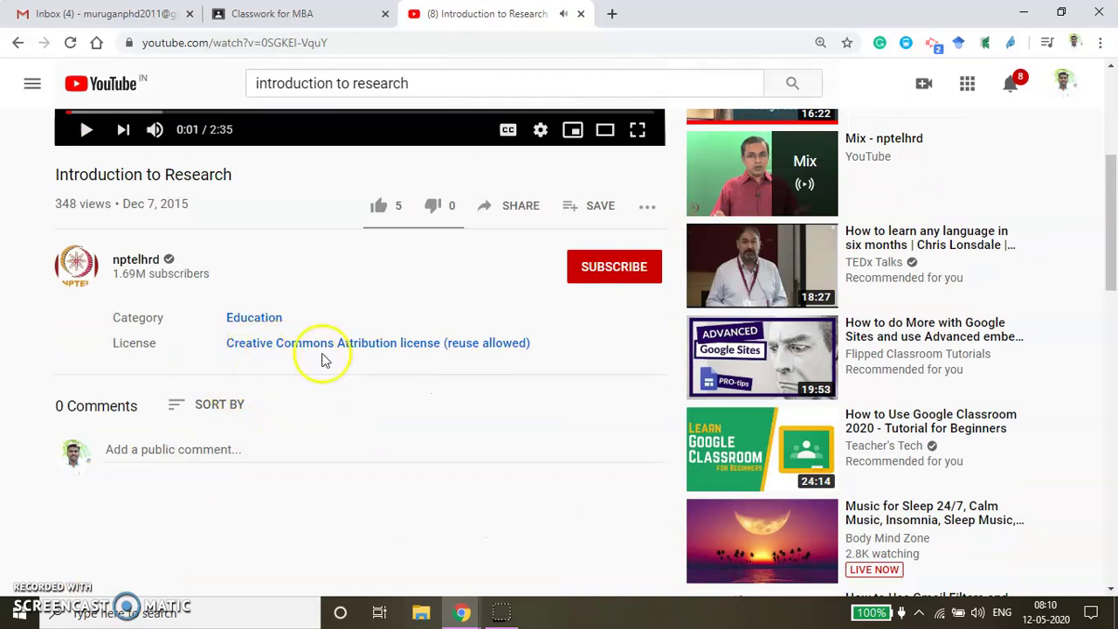
{"action": "scroll", "coordinate": [415, 396], "scroll_direction": "up", "scroll_amount": 4}
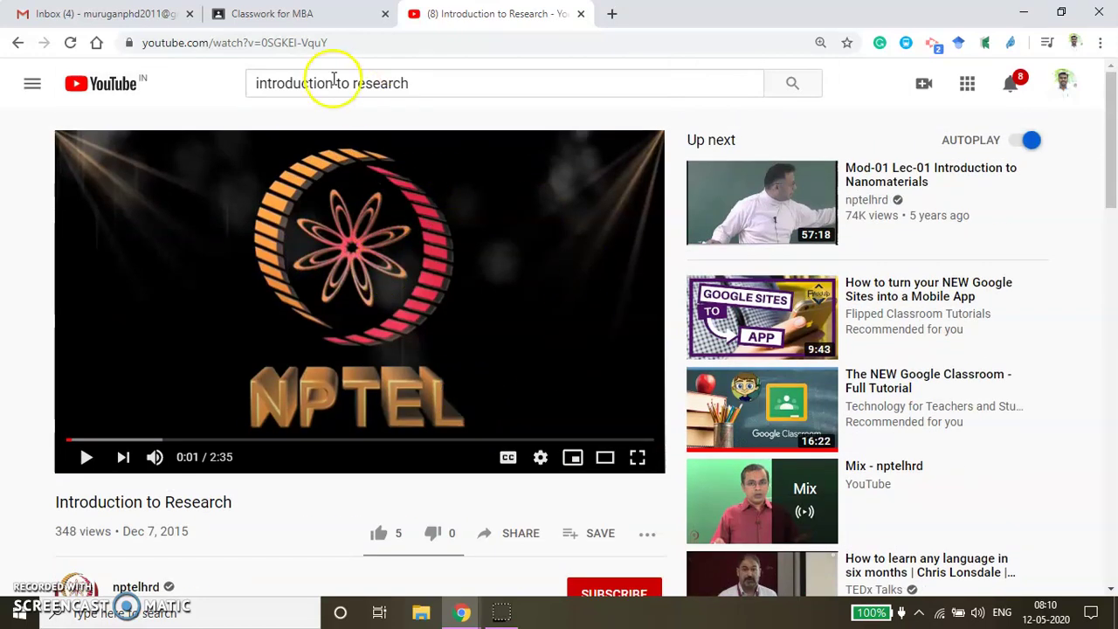
{"action": "left_click", "coordinate": [332, 50]}
{"action": "key", "text": "ctrl+c"}
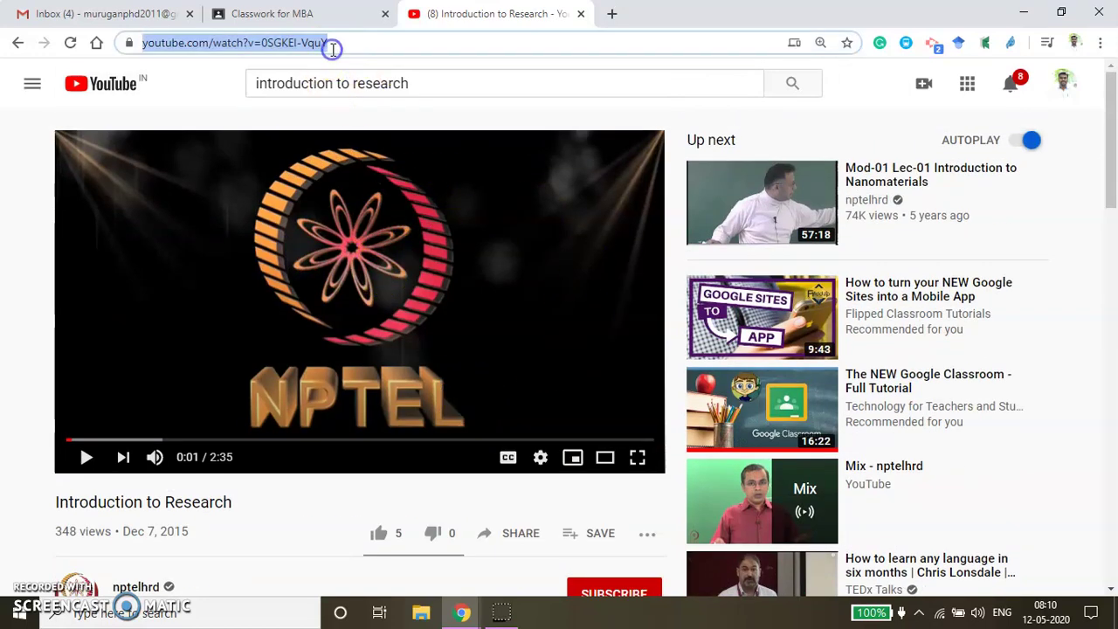
Return to the MBA classwork and create a material titled "YouTube video on introduction to research"
{"action": "left_click", "coordinate": [302, 18]}
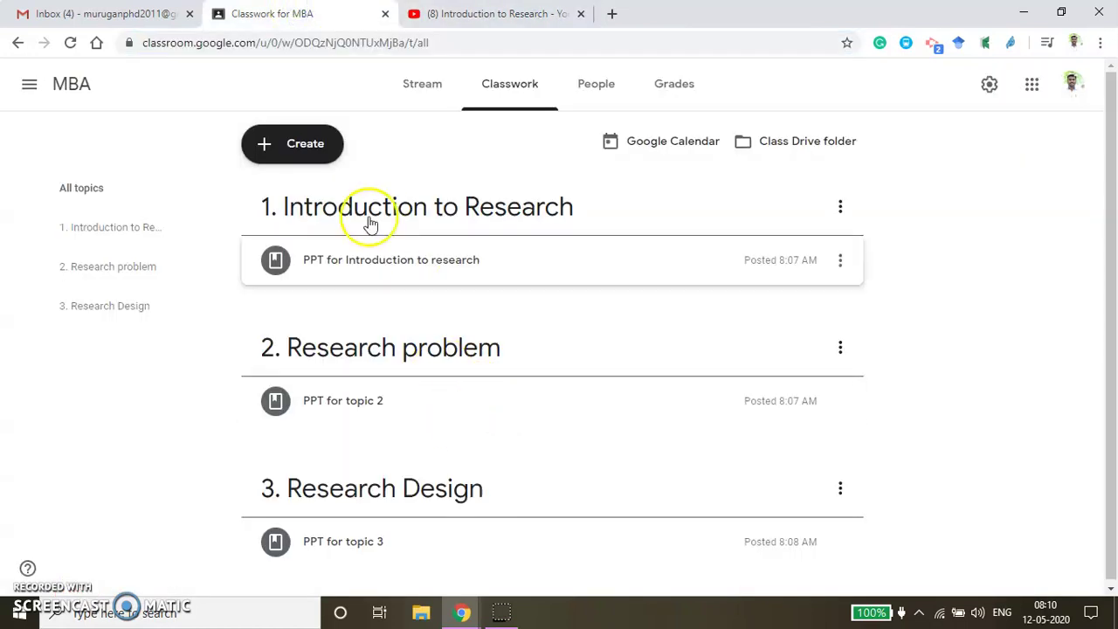
{"action": "left_click", "coordinate": [299, 144]}
{"action": "left_click", "coordinate": [307, 277]}
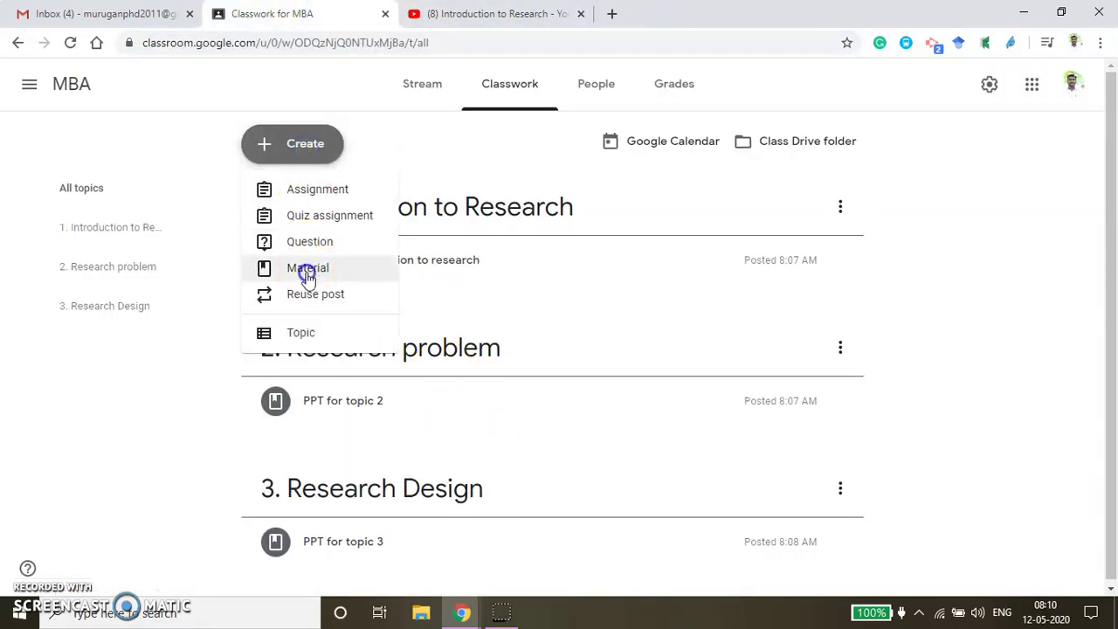
{"action": "left_click", "coordinate": [88, 143]}
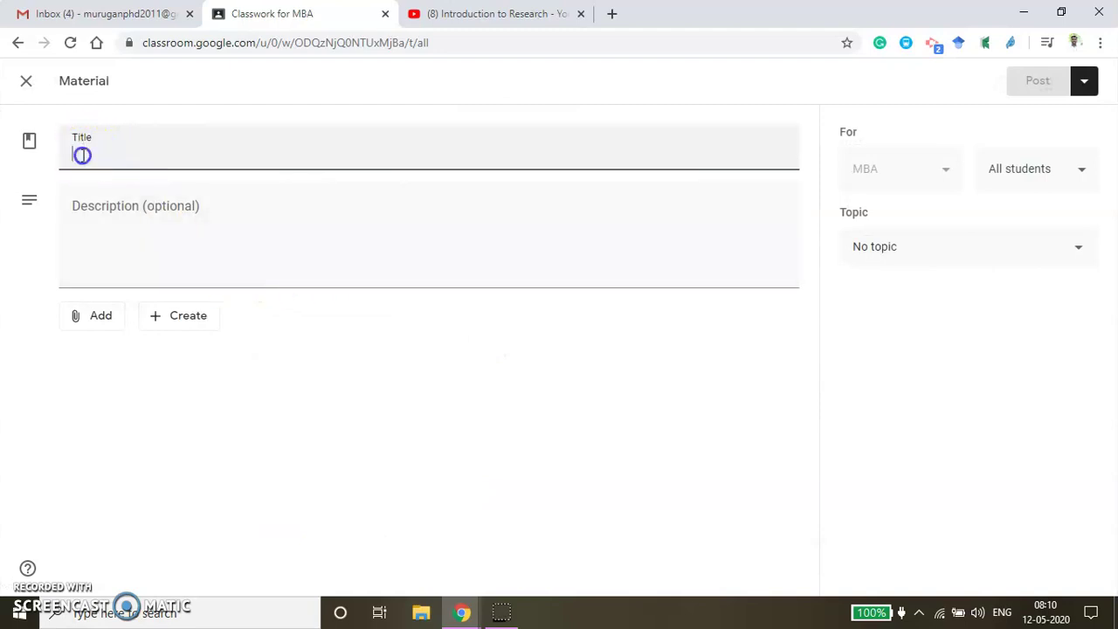
{"action": "type", "text": "T"}
{"action": "key", "text": "BackSpace"}
{"action": "type", "text": "Youtube video on introduction to research"}
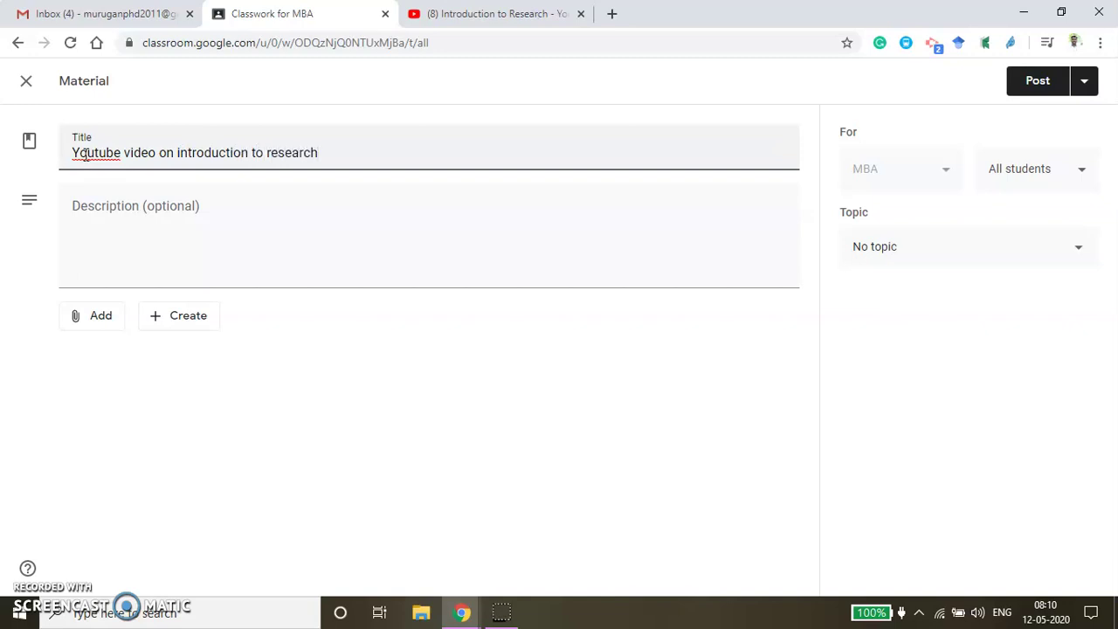
{"action": "left_click", "coordinate": [104, 155]}
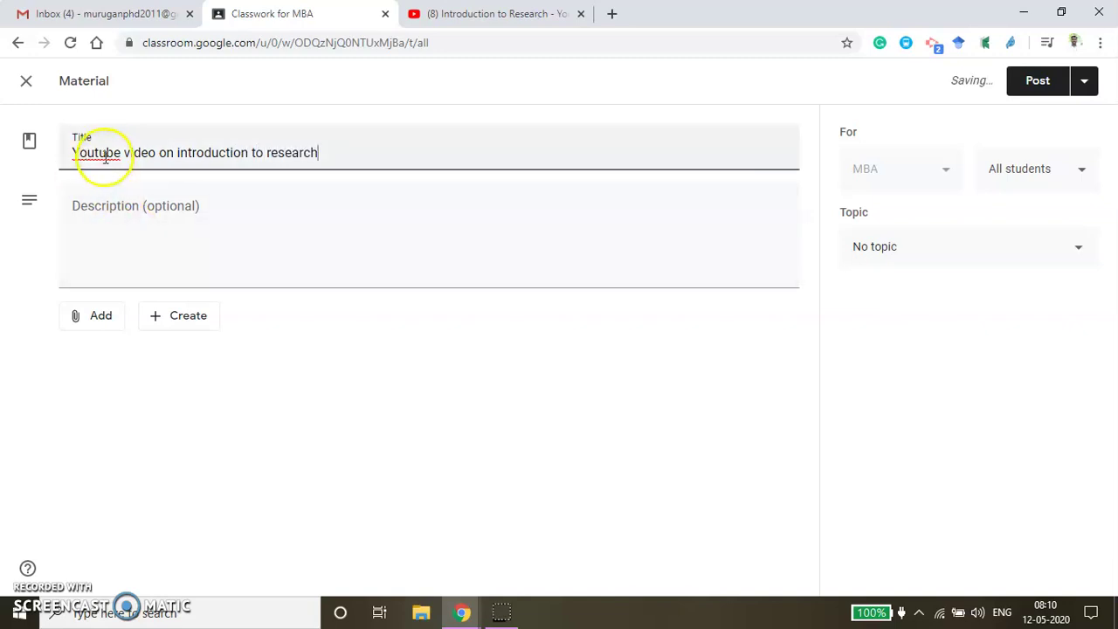
{"action": "key", "text": "Delete"}
{"action": "key", "text": "Delete"}
{"action": "left_click", "coordinate": [112, 228]}
Attach the YouTube video to the material using the copied URL
{"action": "left_click", "coordinate": [101, 315]}
{"action": "left_click", "coordinate": [123, 430]}
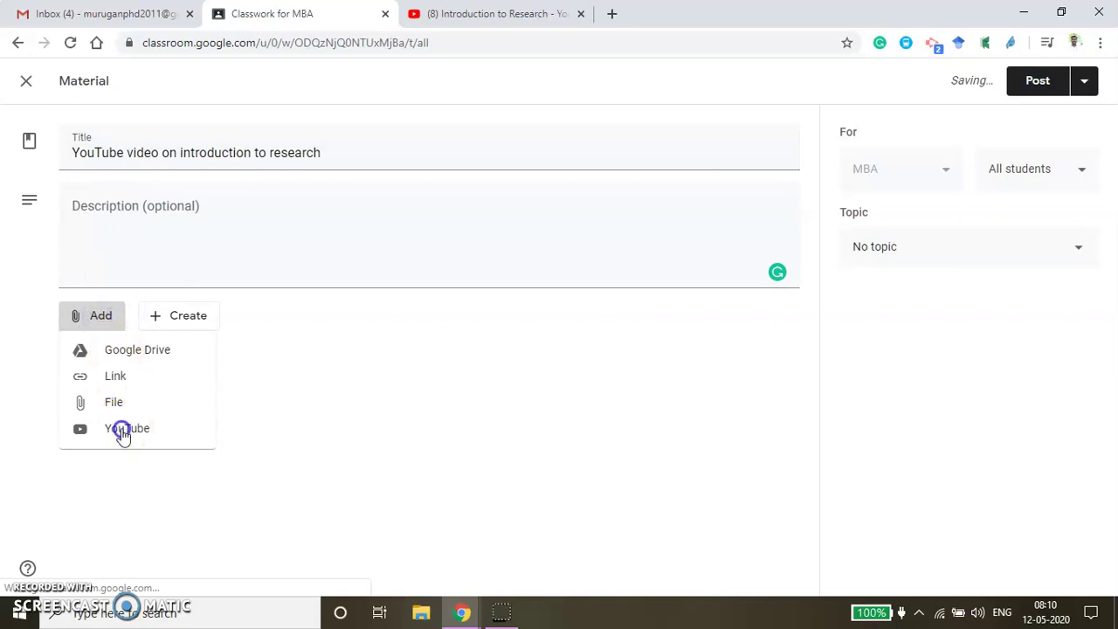
{"action": "left_click", "coordinate": [320, 164]}
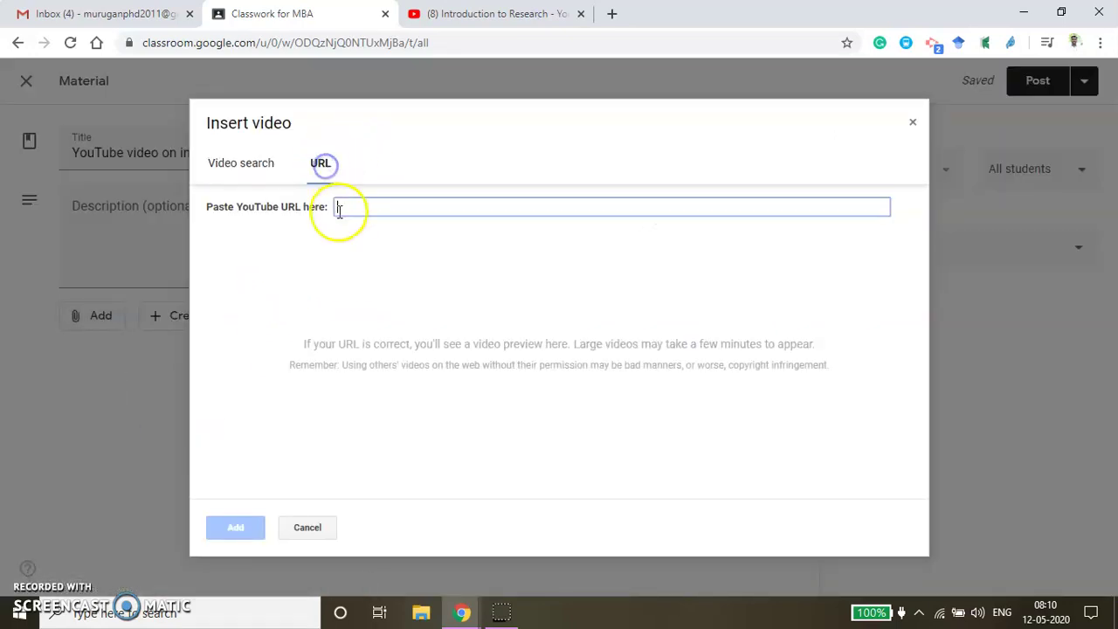
{"action": "key", "text": "ctrl+v"}
{"action": "left_click", "coordinate": [236, 527]}
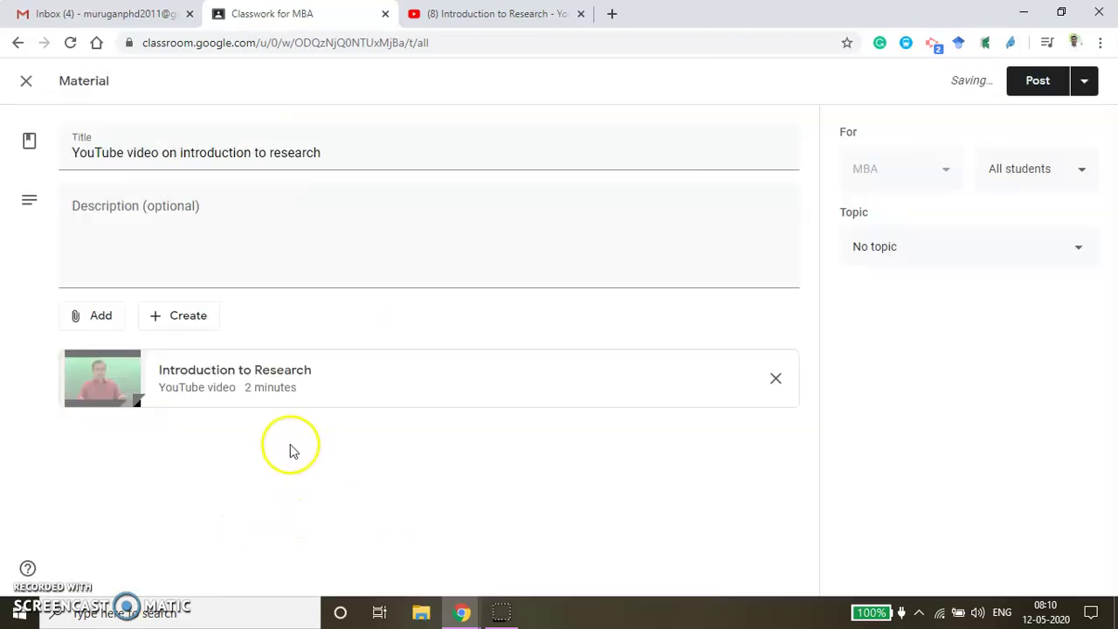
Assign the material to the topic "1. Introduction to Research" and post it
{"action": "left_click", "coordinate": [1031, 255]}
{"action": "left_click", "coordinate": [924, 339]}
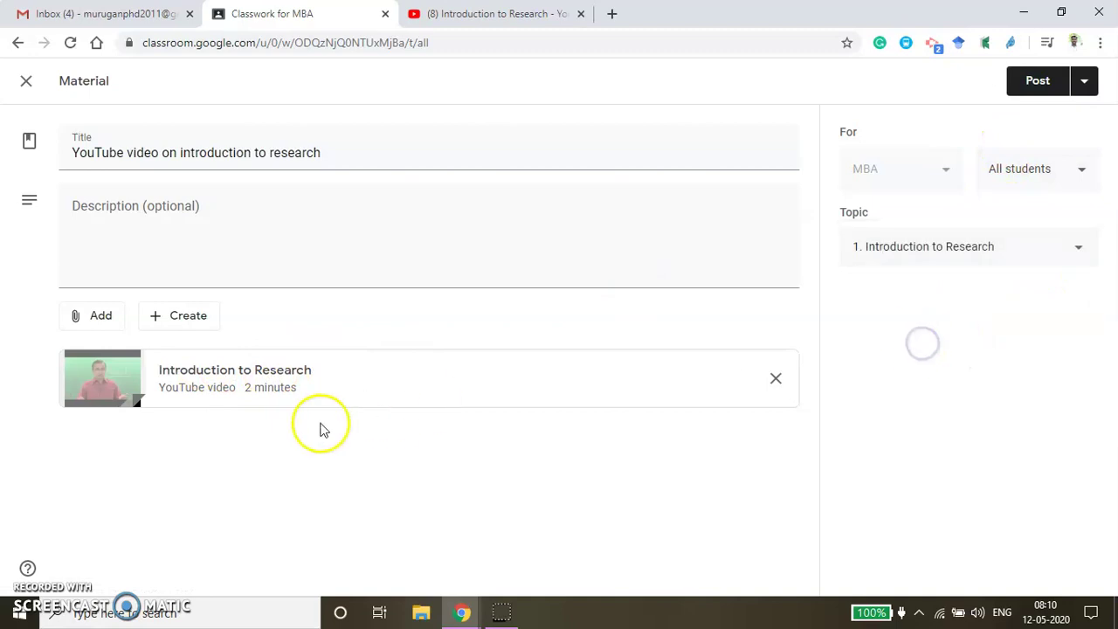
{"action": "left_click", "coordinate": [1040, 82]}
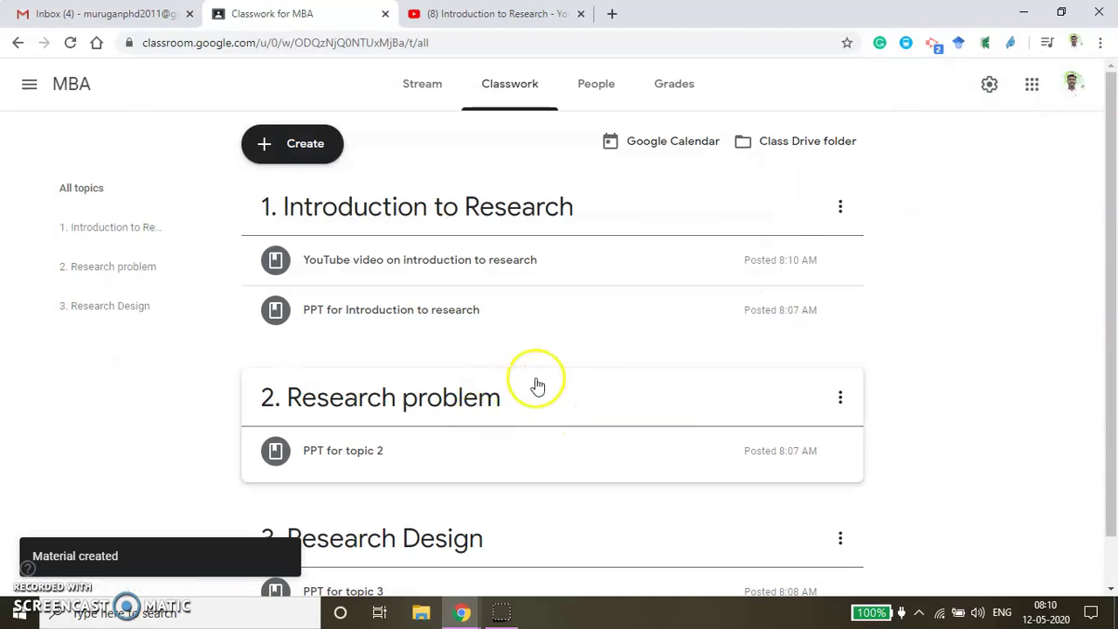
Search Google for "introduction to research" in a new browser tab
{"action": "left_click", "coordinate": [611, 13]}
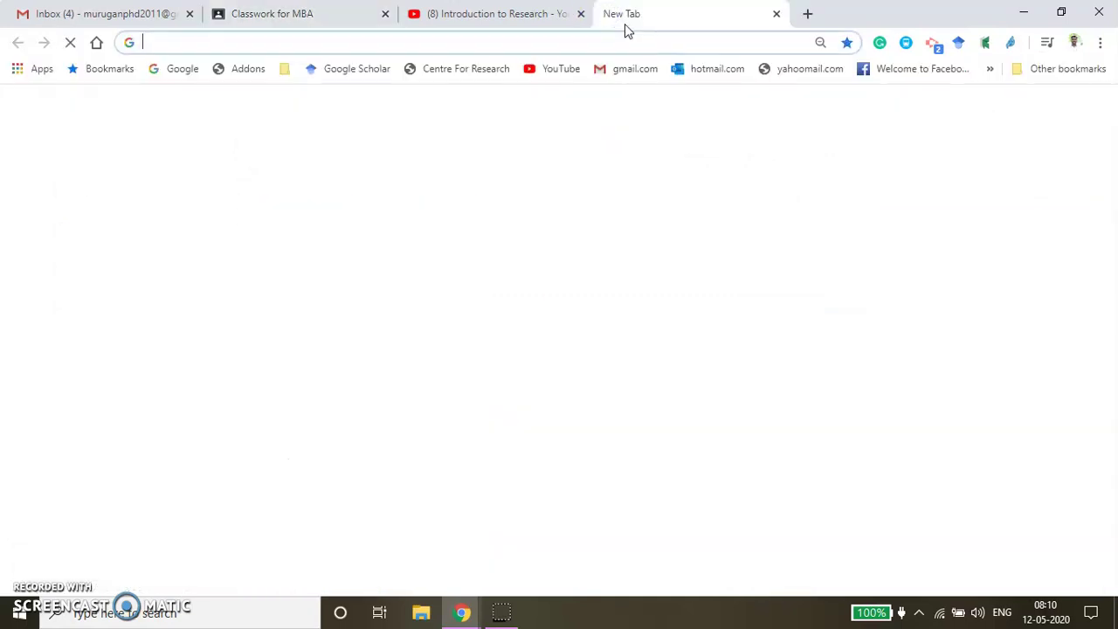
{"action": "type", "text": "introduct"}
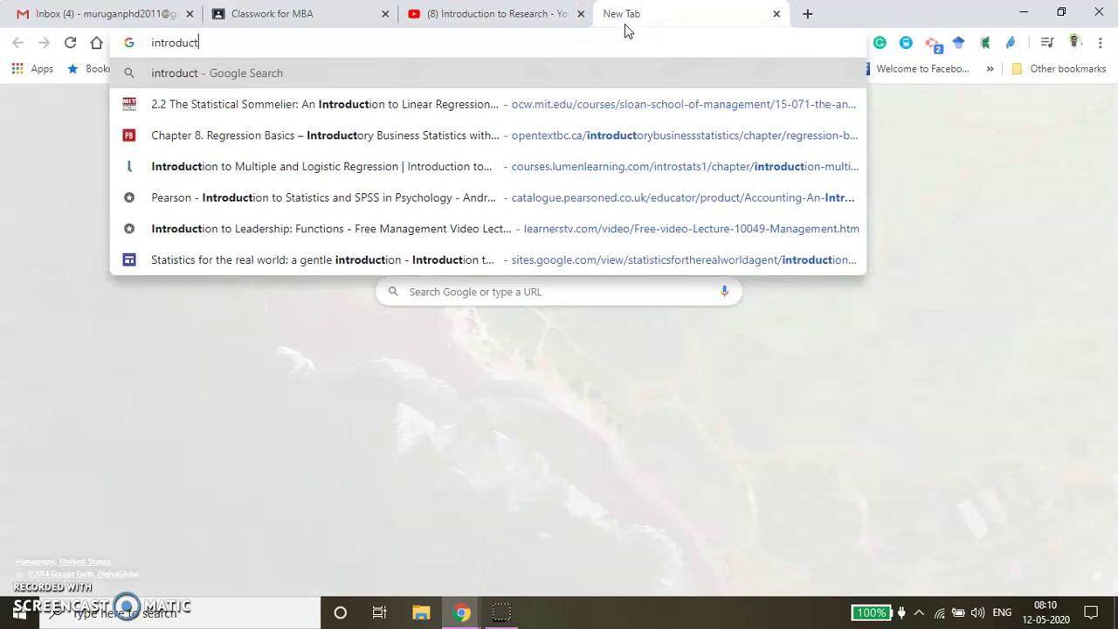
{"action": "type", "text": "ion research"}
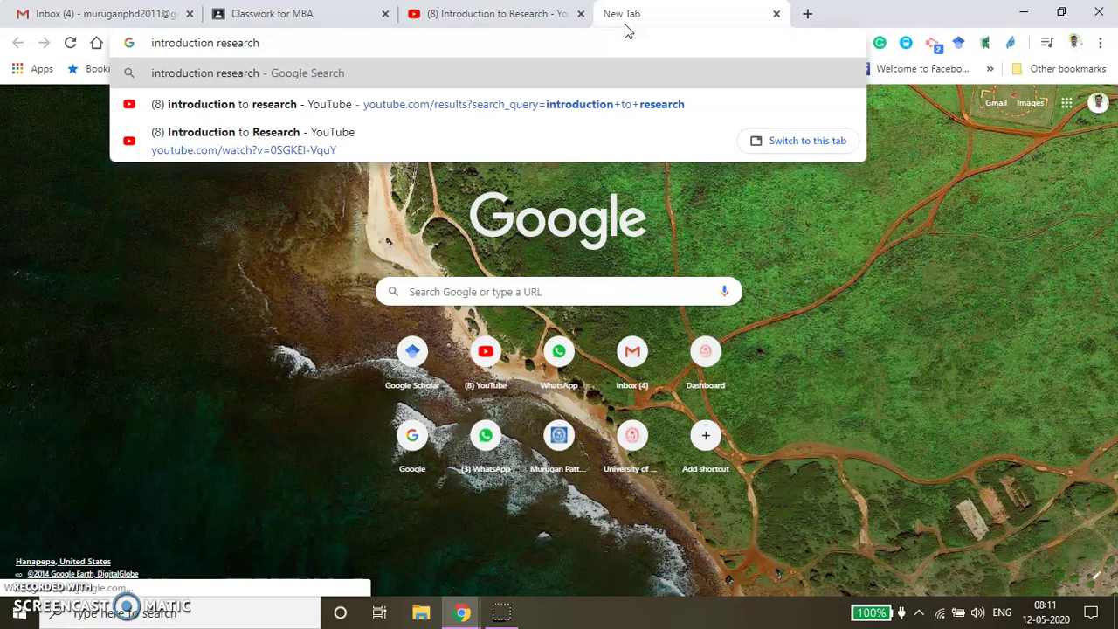
{"action": "left_click", "coordinate": [239, 49]}
{"action": "type", "text": "to"}
{"action": "key", "text": "Return"}
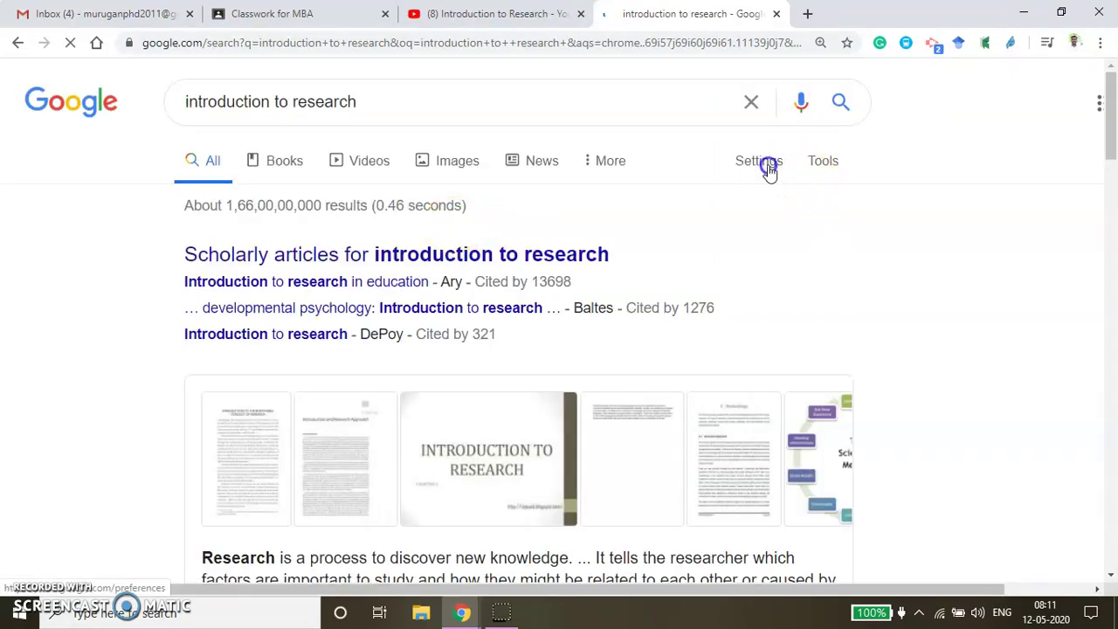
Run an advanced search with usage rights set to "free to use, share or modify, even commercially" and look through the results
{"action": "left_click", "coordinate": [769, 166]}
{"action": "left_click", "coordinate": [797, 313]}
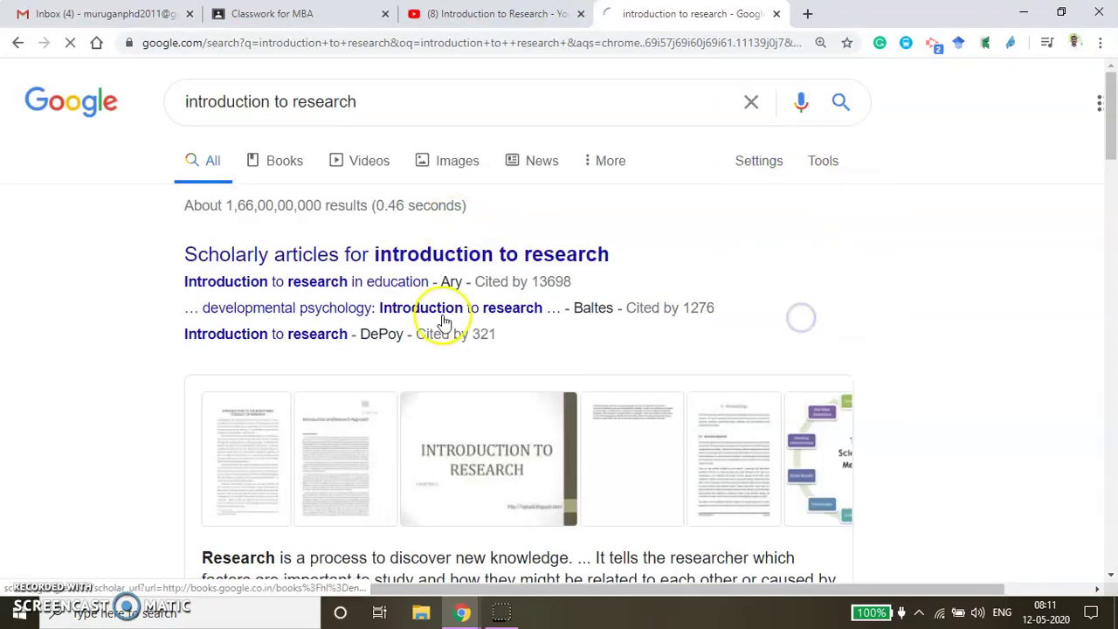
{"action": "scroll", "coordinate": [445, 345], "scroll_direction": "down", "scroll_amount": 6}
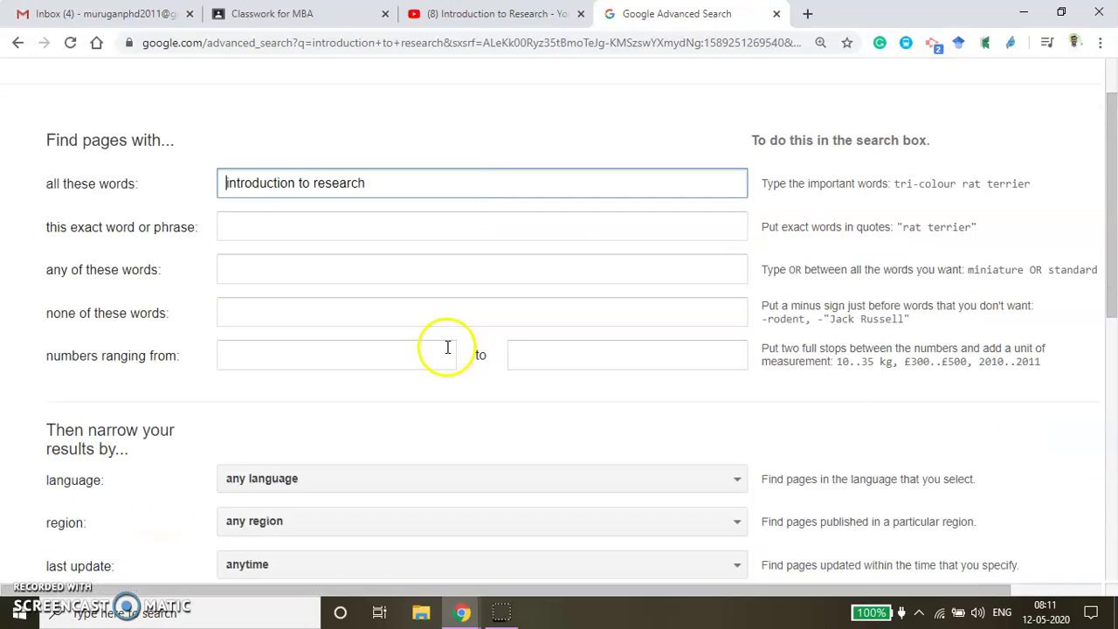
{"action": "left_click", "coordinate": [295, 316]}
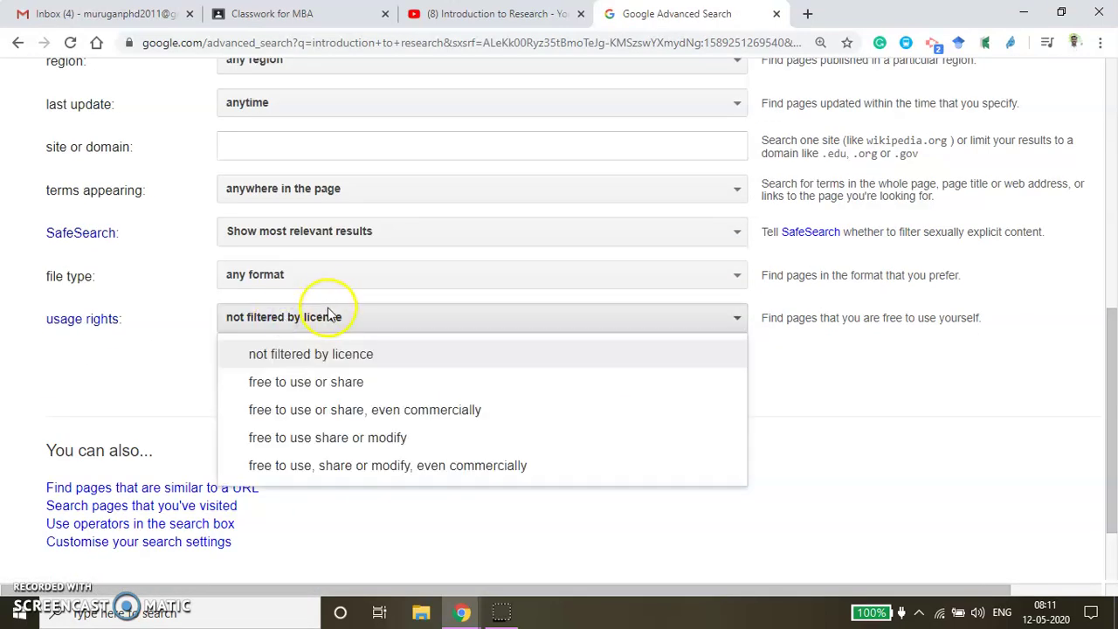
{"action": "left_click", "coordinate": [347, 467]}
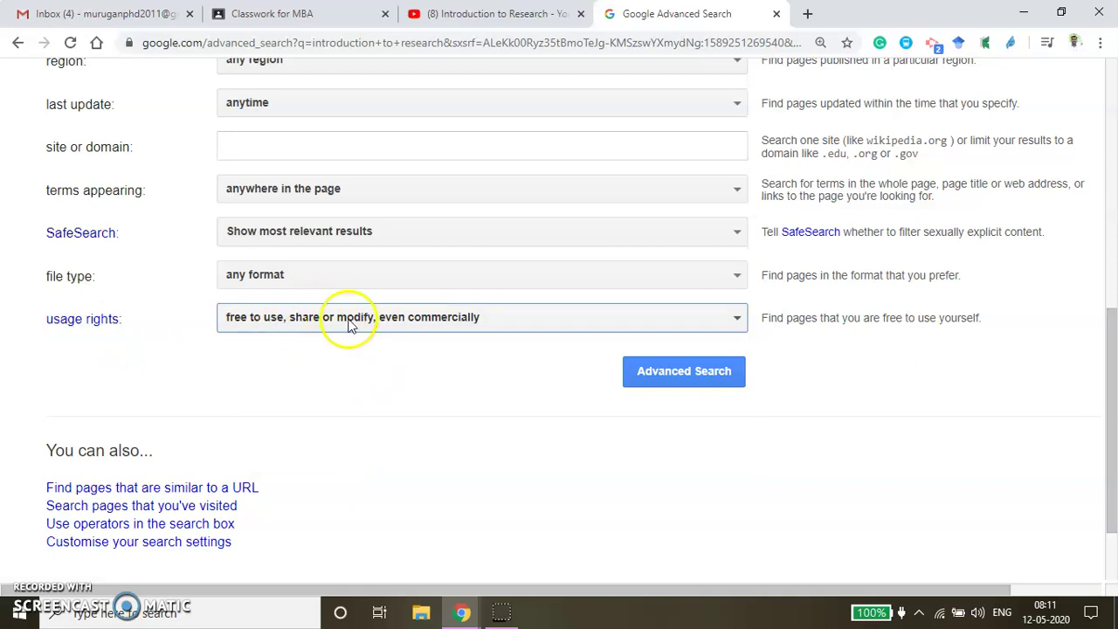
{"action": "left_click", "coordinate": [669, 374]}
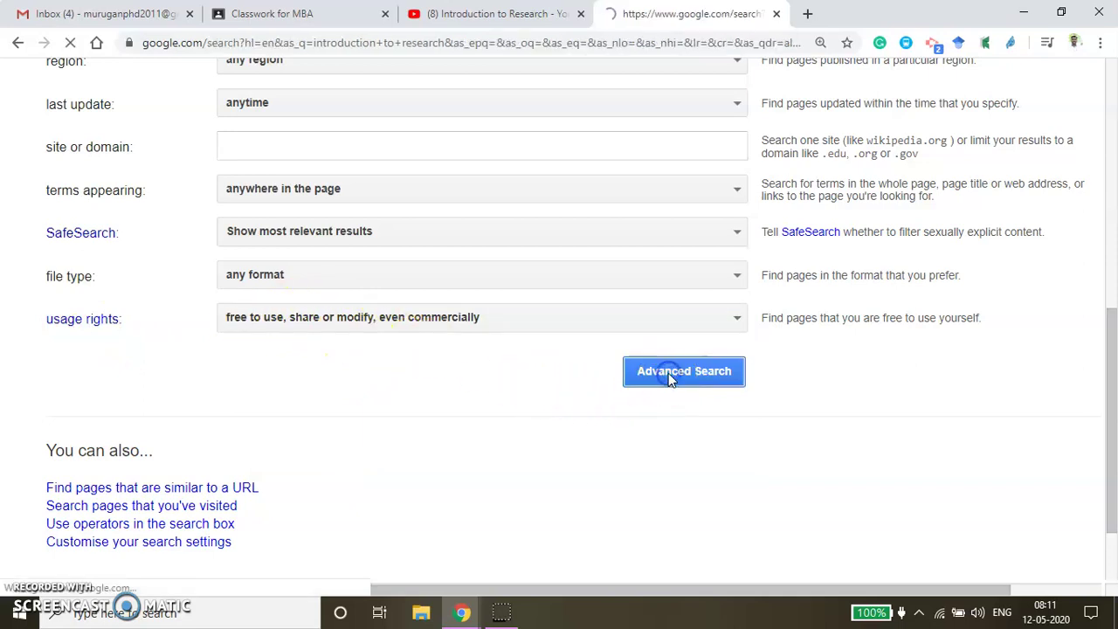
{"action": "scroll", "coordinate": [494, 400], "scroll_direction": "down", "scroll_amount": 4}
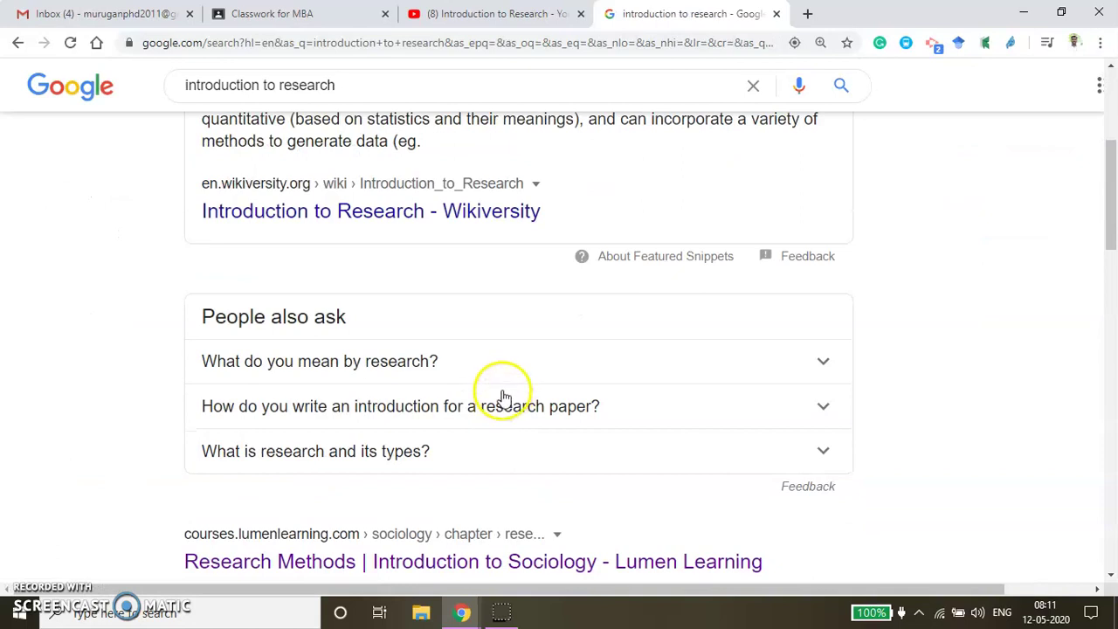
Open the "Introduction to Research - Wikiversity" result in a separate browser tab, skim the article and copy its URL
{"action": "left_click", "coordinate": [362, 217], "text": "ctrl"}
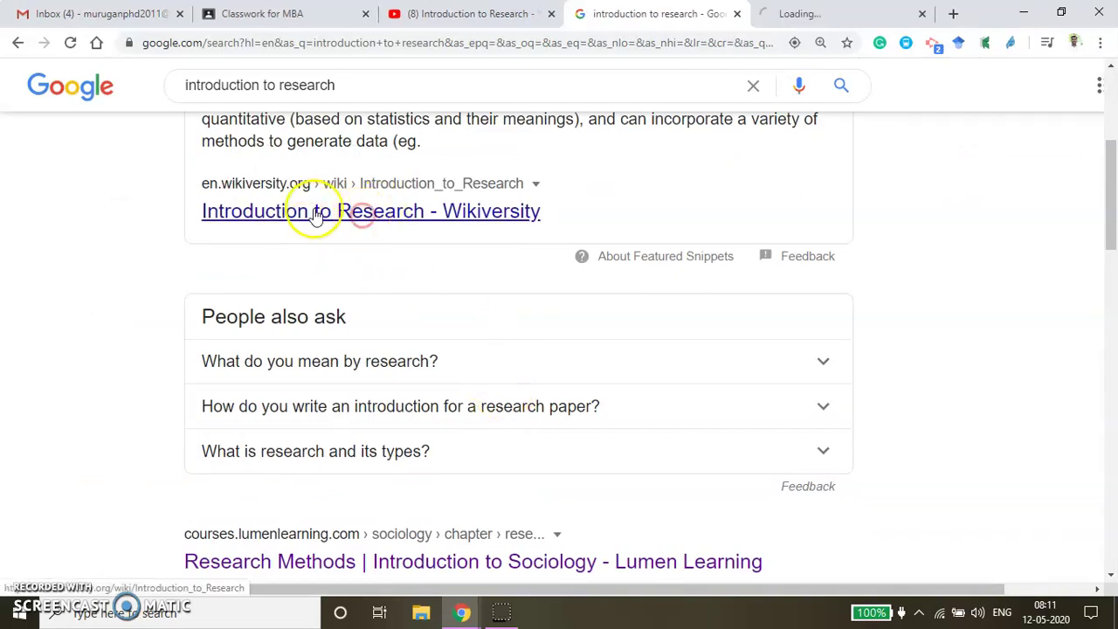
{"action": "left_click", "coordinate": [806, 17]}
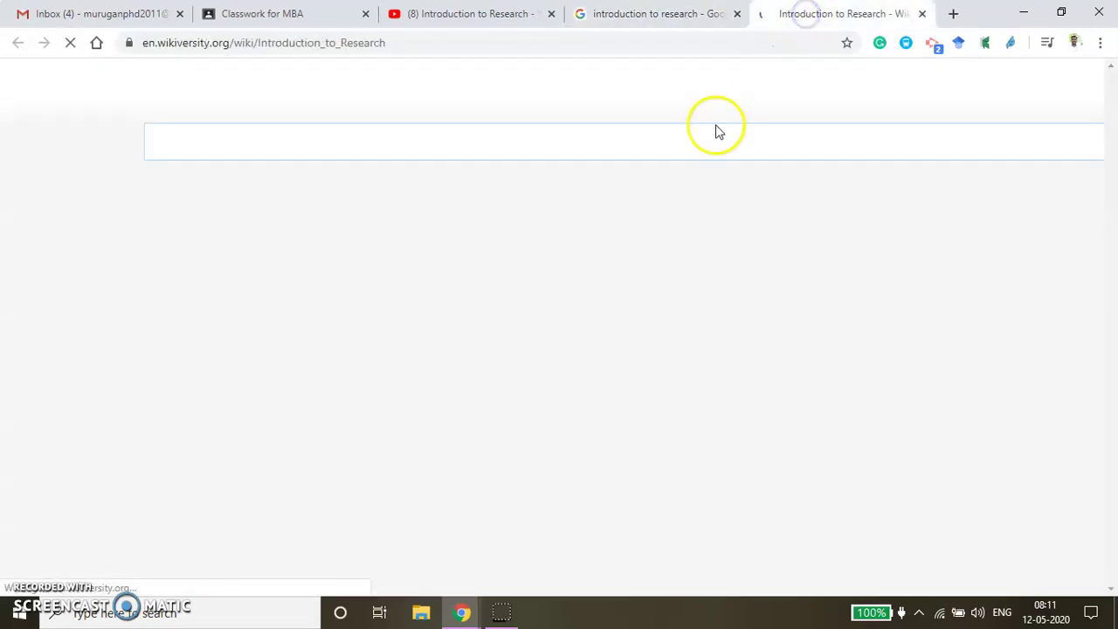
{"action": "scroll", "coordinate": [537, 489], "scroll_direction": "down", "scroll_amount": 20}
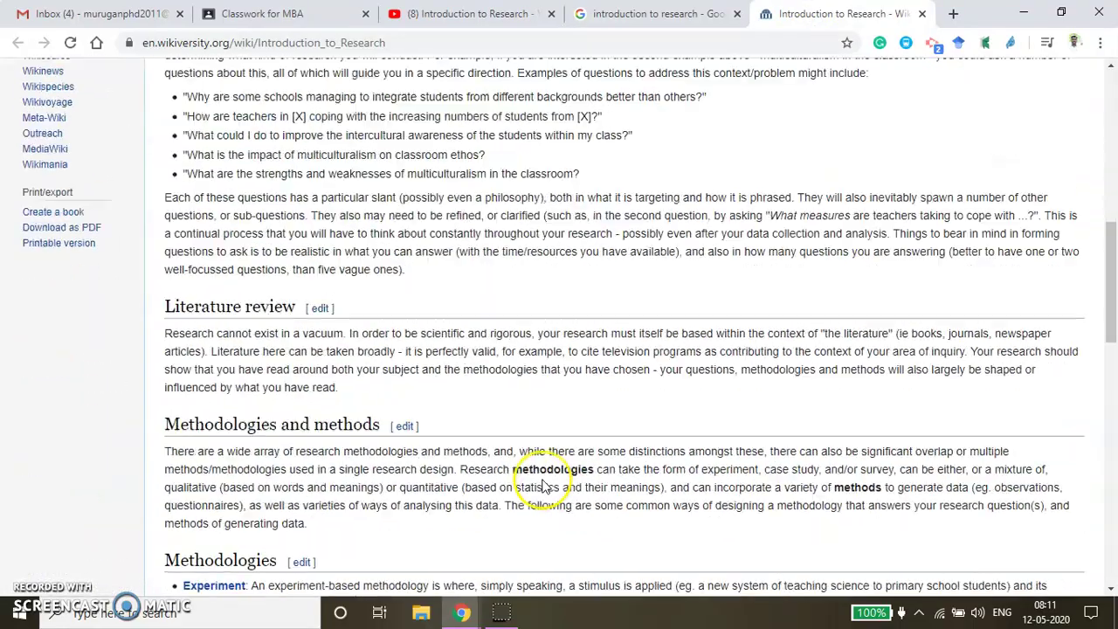
{"action": "scroll", "coordinate": [540, 484], "scroll_direction": "up", "scroll_amount": 8}
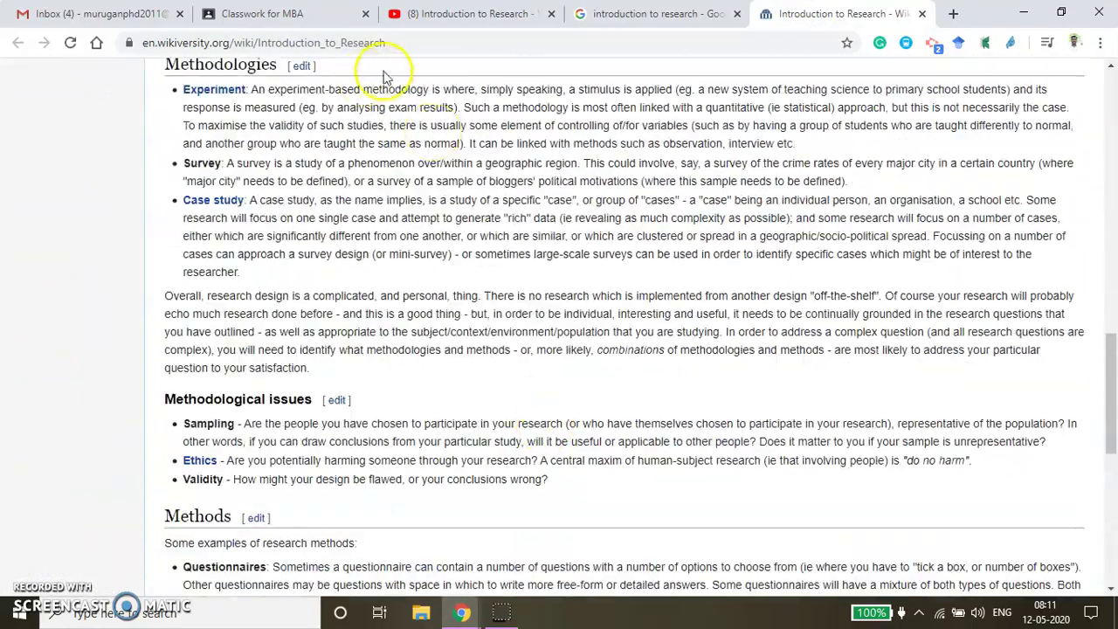
{"action": "left_click", "coordinate": [397, 39]}
Create a new classwork material in the MBA class titled "Web resource"
{"action": "left_click", "coordinate": [293, 13]}
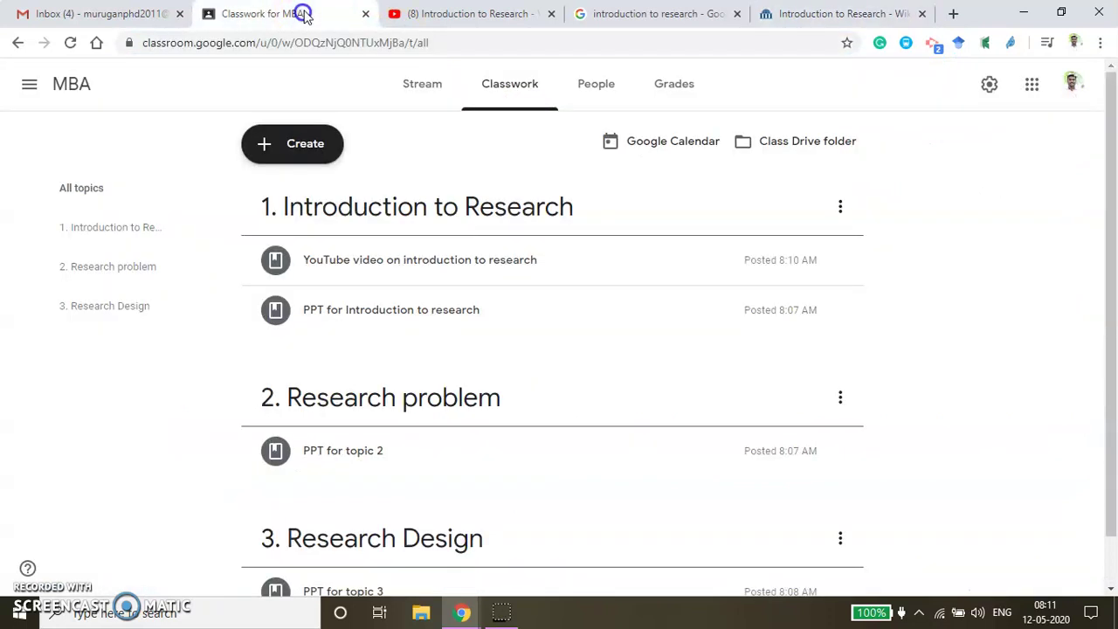
{"action": "left_click", "coordinate": [298, 147]}
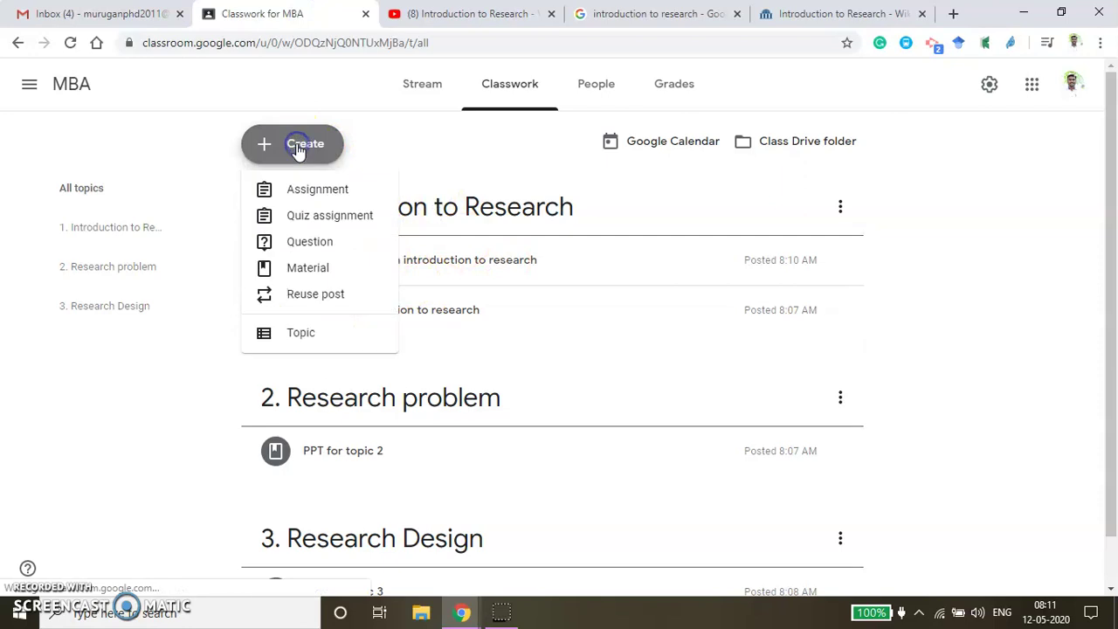
{"action": "left_click", "coordinate": [305, 269]}
{"action": "type", "text": "Web resource"}
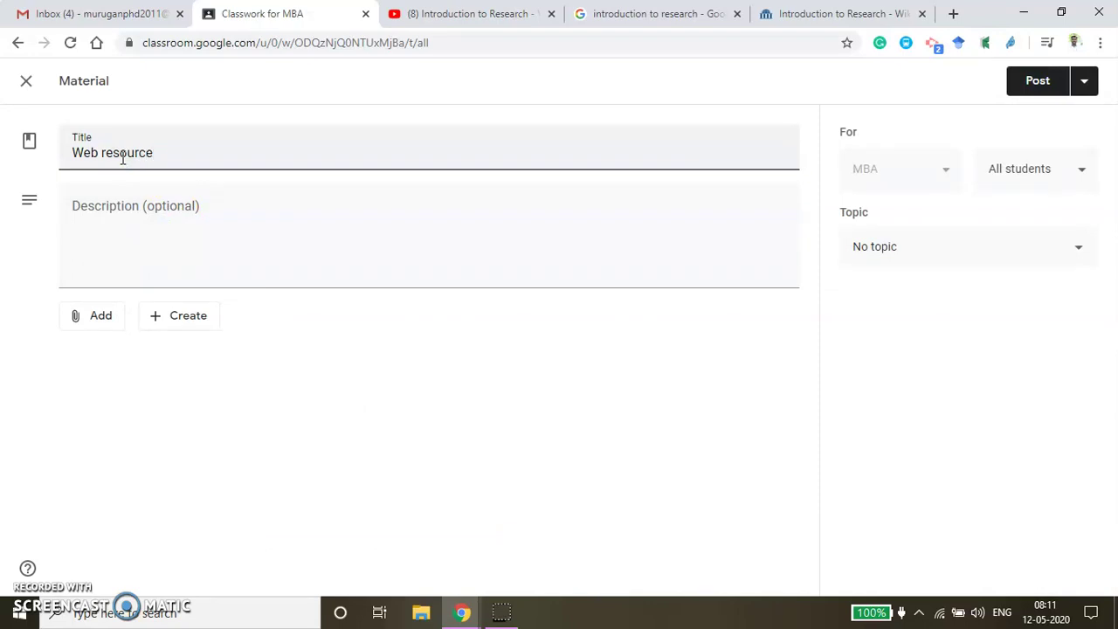
{"action": "left_click", "coordinate": [152, 215]}
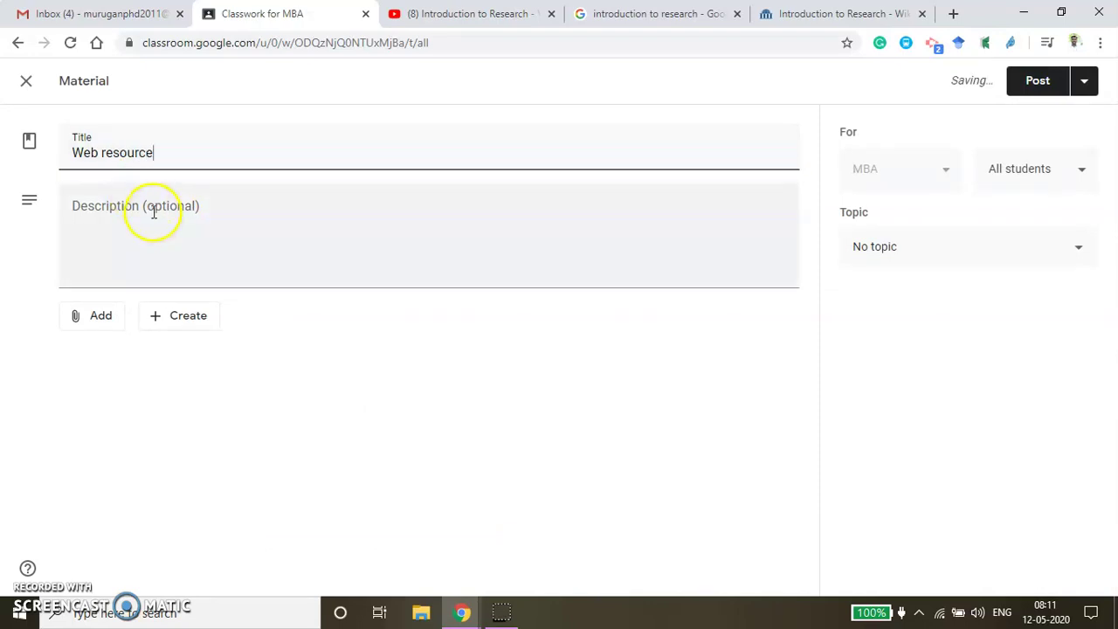
Attach the copied Wikiversity URL to the material as a link
{"action": "left_click", "coordinate": [93, 318]}
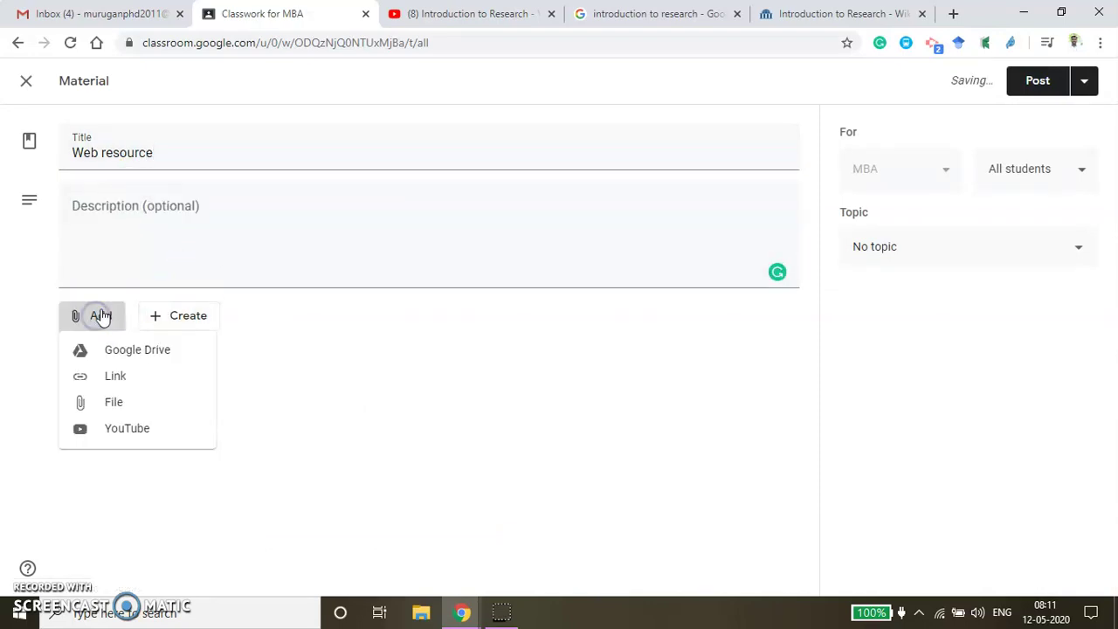
{"action": "left_click", "coordinate": [114, 379]}
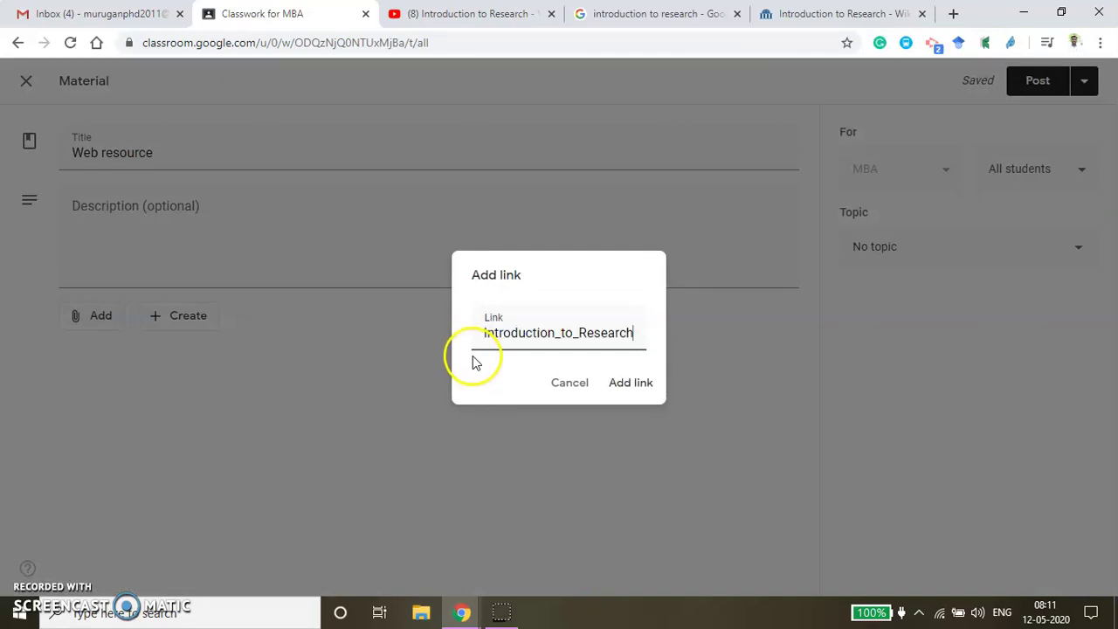
{"action": "left_click", "coordinate": [634, 382]}
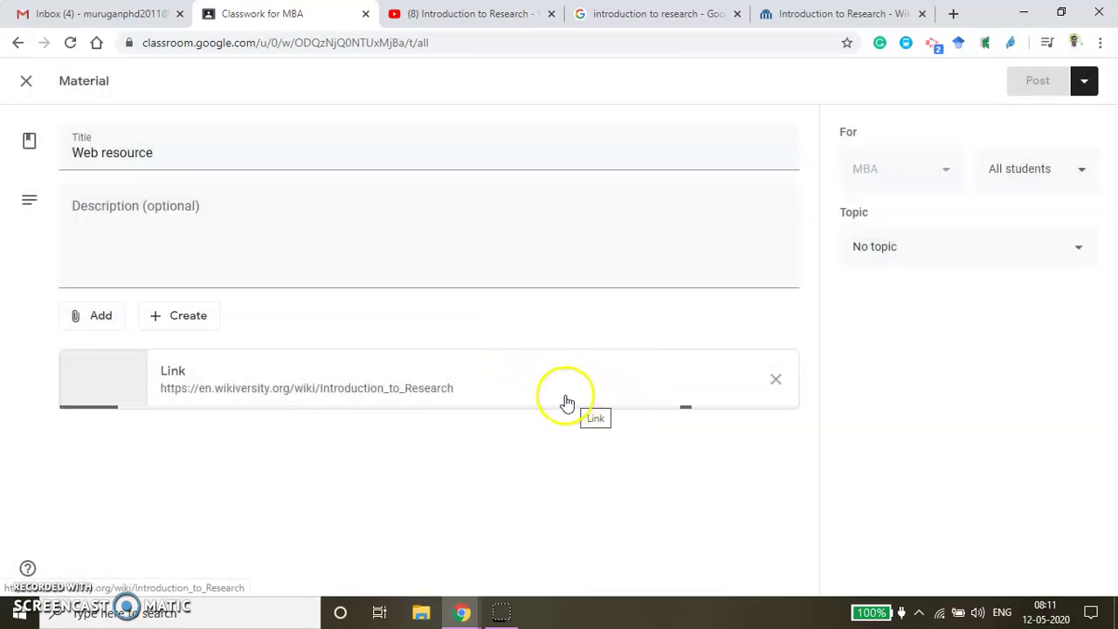
Assign the "Web resource" material to the topic "1. Introduction to Research" and post it
{"action": "left_click", "coordinate": [996, 248]}
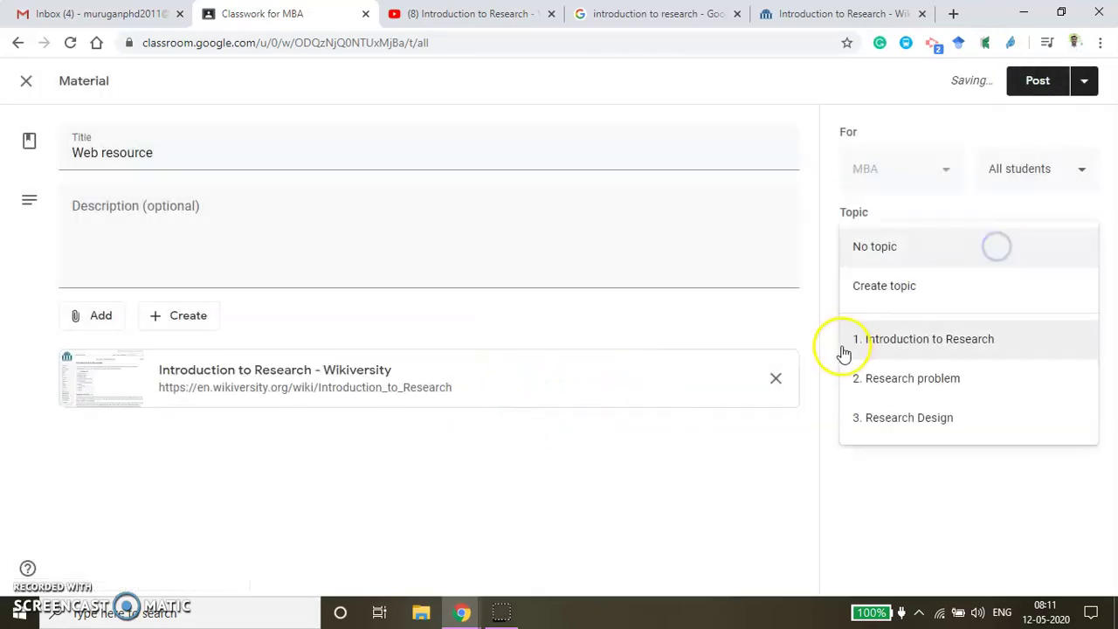
{"action": "left_click", "coordinate": [942, 343]}
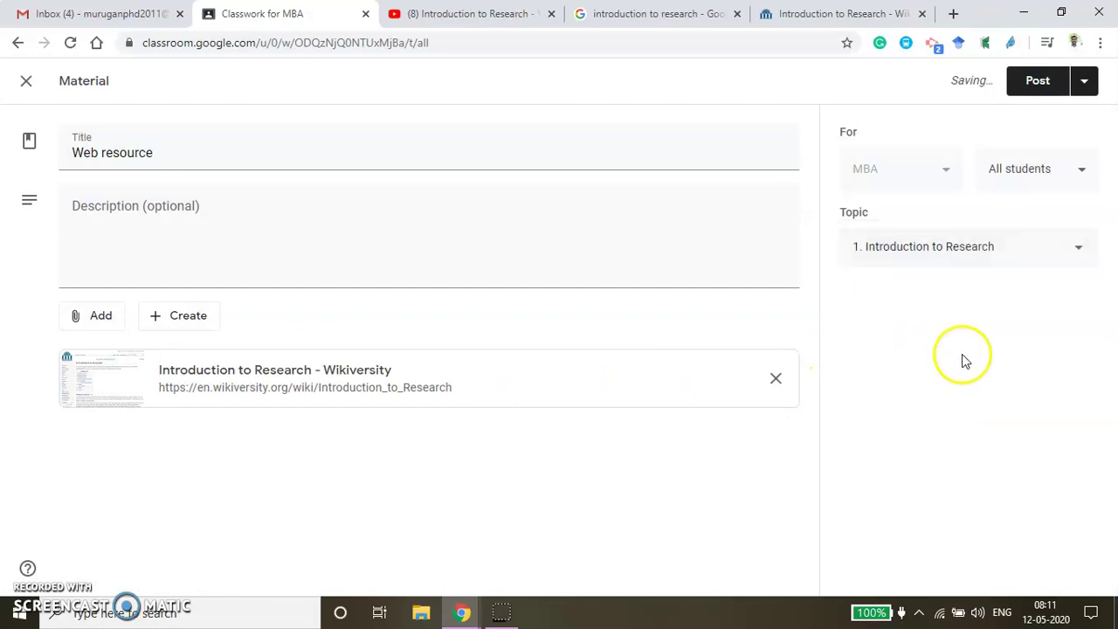
{"action": "left_click", "coordinate": [1039, 81]}
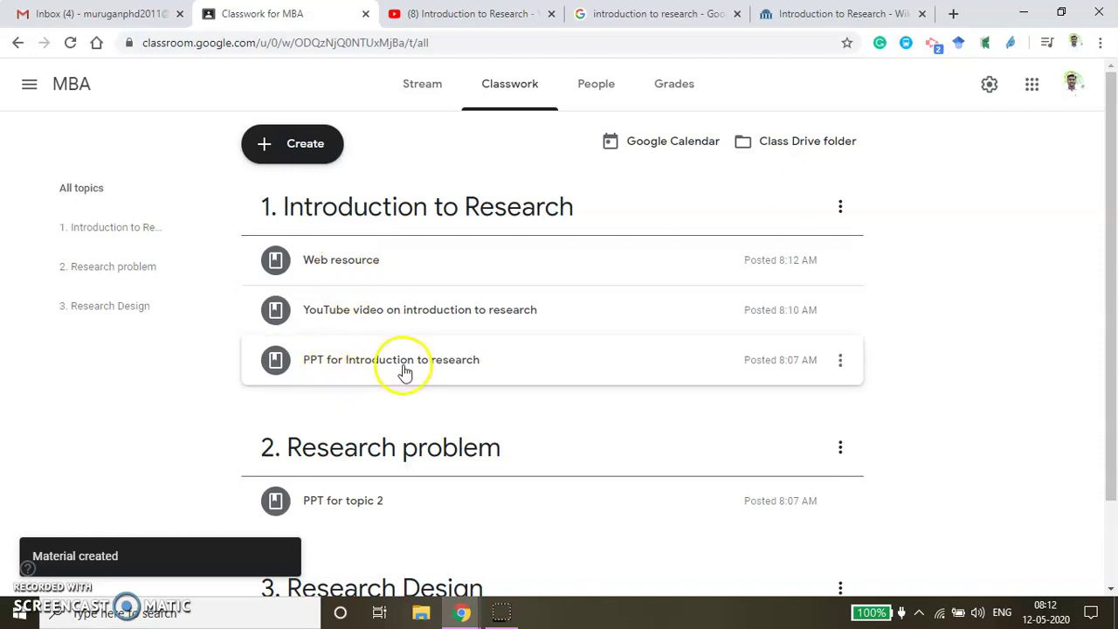
Create another classwork material and attach jbms-5-2-5.pdf from the recent Google Drive files
{"action": "left_click", "coordinate": [312, 149]}
{"action": "left_click", "coordinate": [323, 267]}
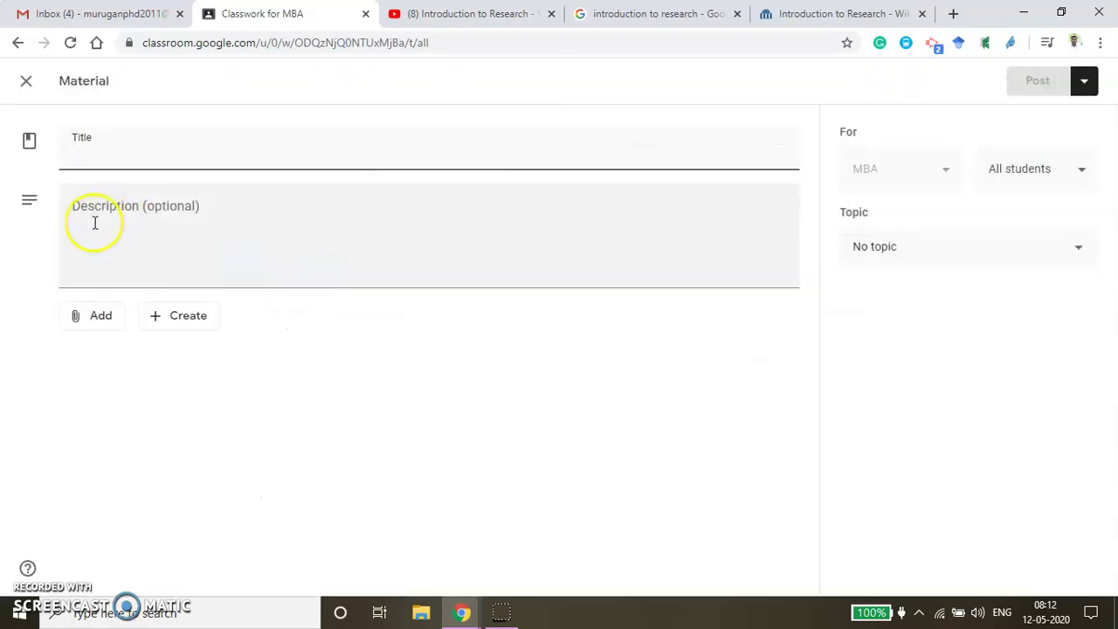
{"action": "left_click", "coordinate": [93, 318]}
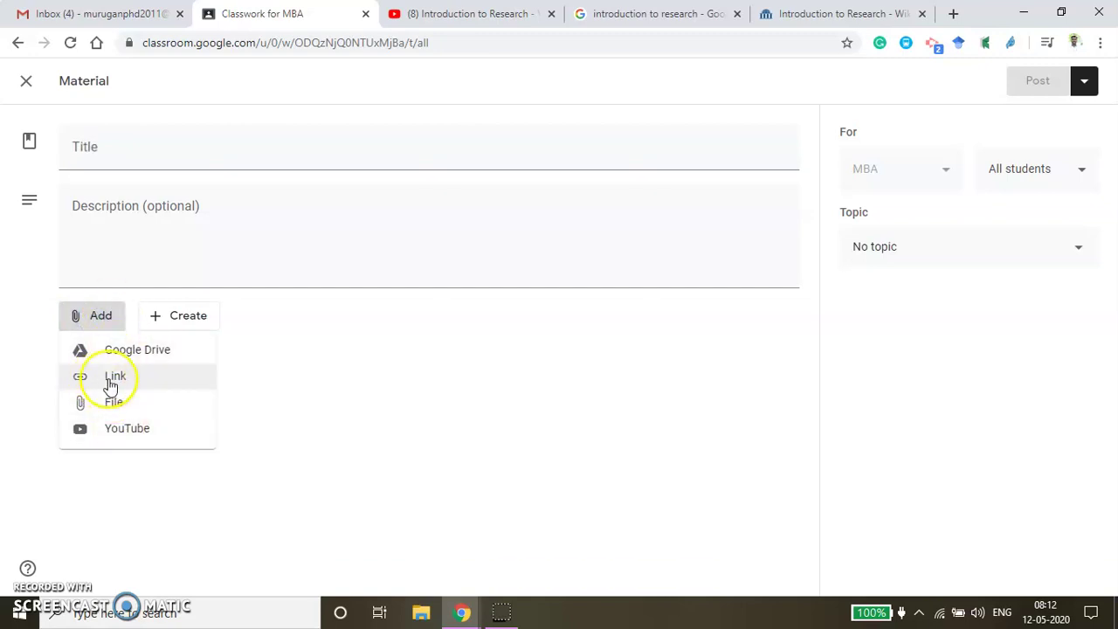
{"action": "left_click", "coordinate": [119, 351]}
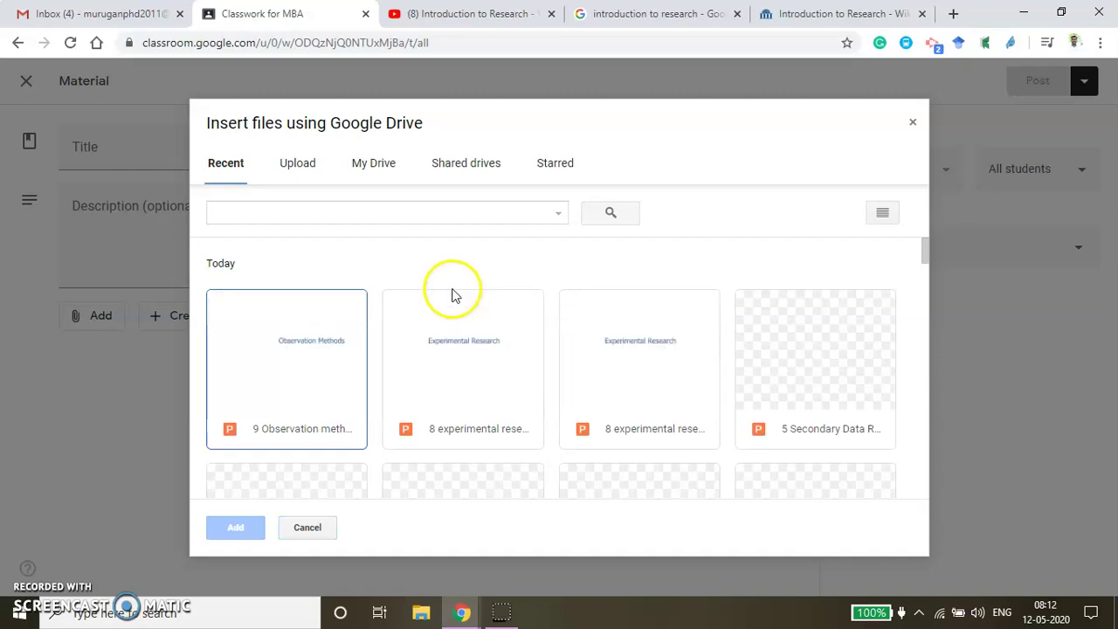
{"action": "scroll", "coordinate": [447, 368], "scroll_direction": "down", "scroll_amount": 5}
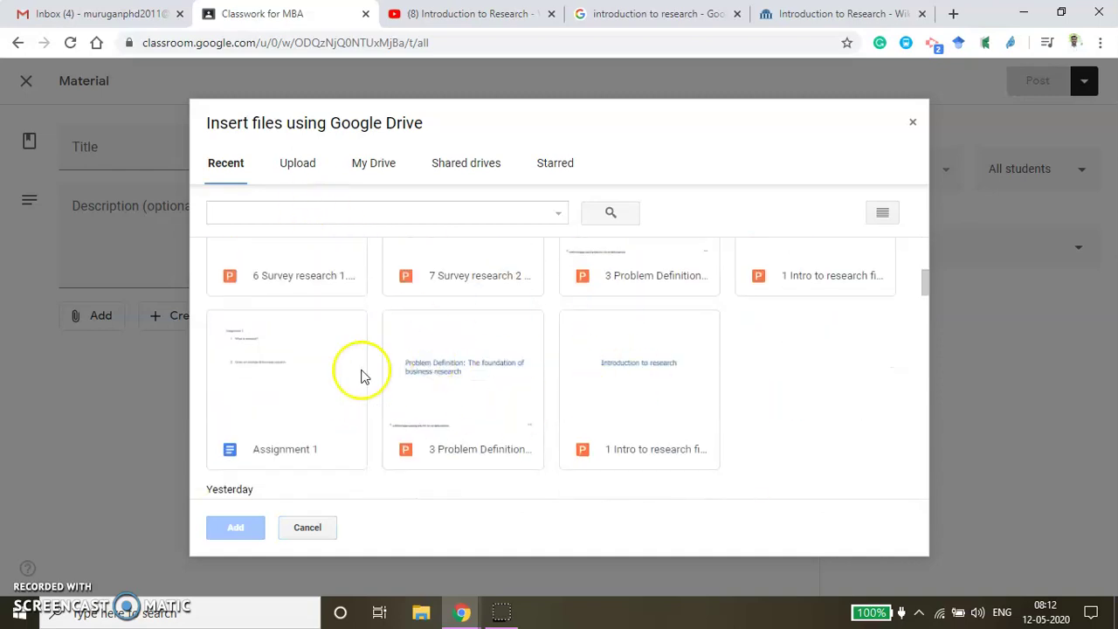
{"action": "scroll", "coordinate": [361, 374], "scroll_direction": "down", "scroll_amount": 3}
{"action": "scroll", "coordinate": [470, 372], "scroll_direction": "down", "scroll_amount": 4}
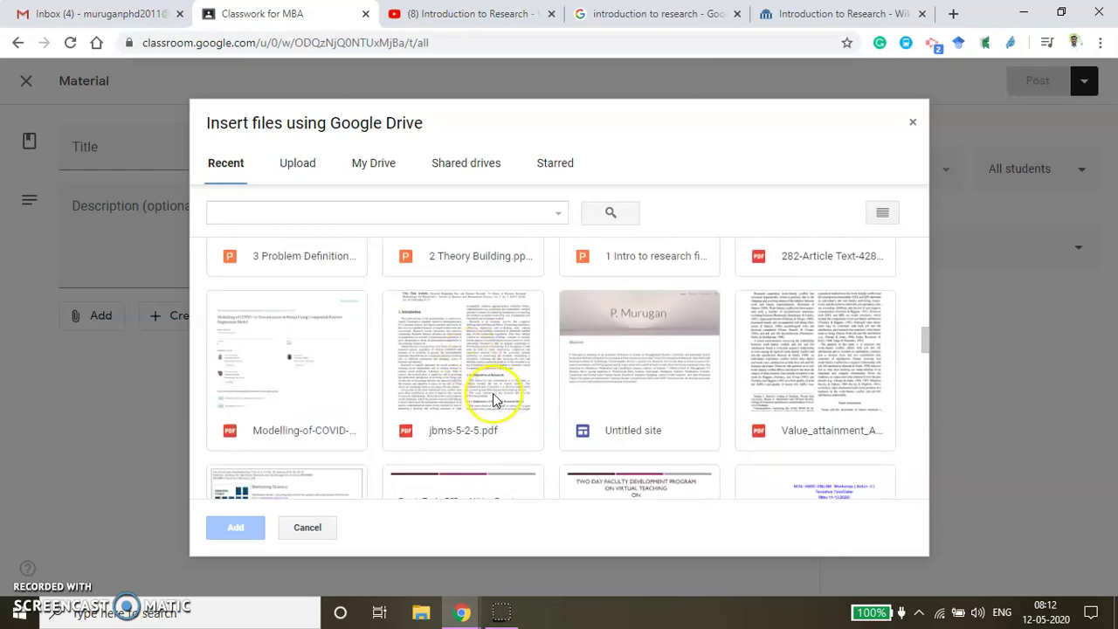
{"action": "scroll", "coordinate": [494, 400], "scroll_direction": "down", "scroll_amount": 1}
{"action": "left_click", "coordinate": [463, 300]}
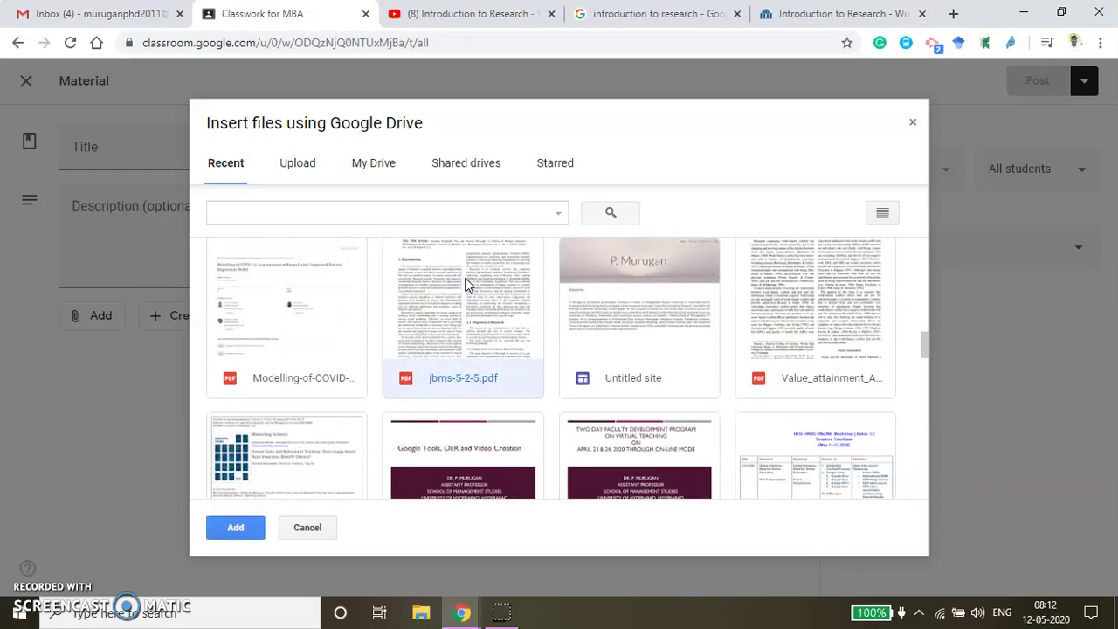
{"action": "left_click", "coordinate": [466, 325]}
{"action": "left_click", "coordinate": [242, 531]}
Title the material "Journal ref", assign it to the topic "1. Introduction to Research" and post it
{"action": "left_click", "coordinate": [115, 153]}
{"action": "type", "text": "H"}
{"action": "key", "text": "BackSpace"}
{"action": "type", "text": "Journal ref"}
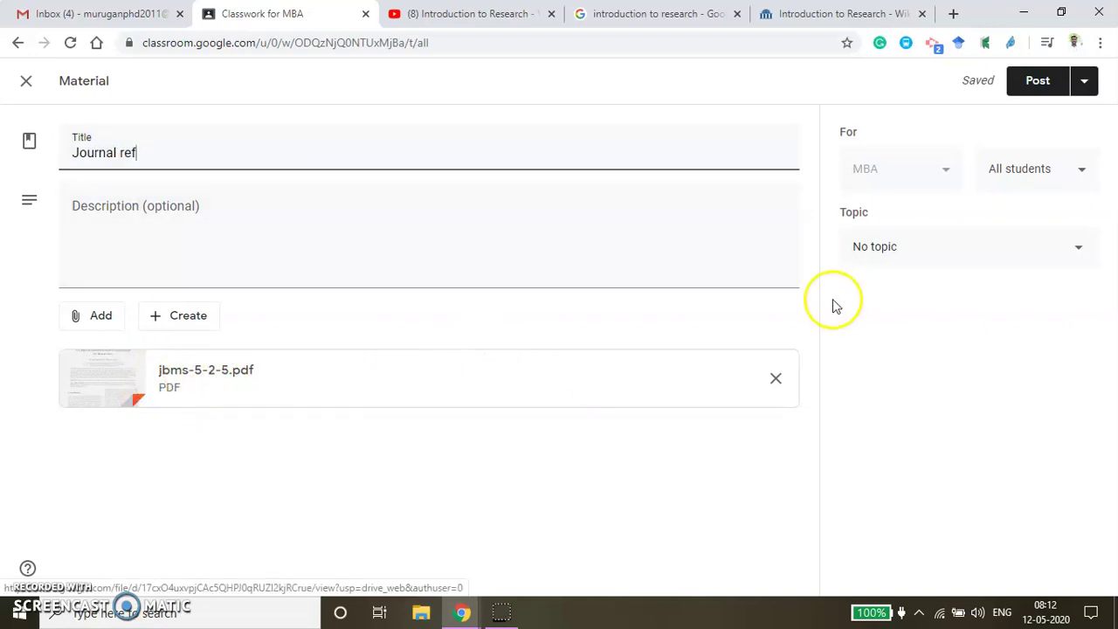
{"action": "left_click", "coordinate": [885, 246]}
{"action": "left_click", "coordinate": [916, 337]}
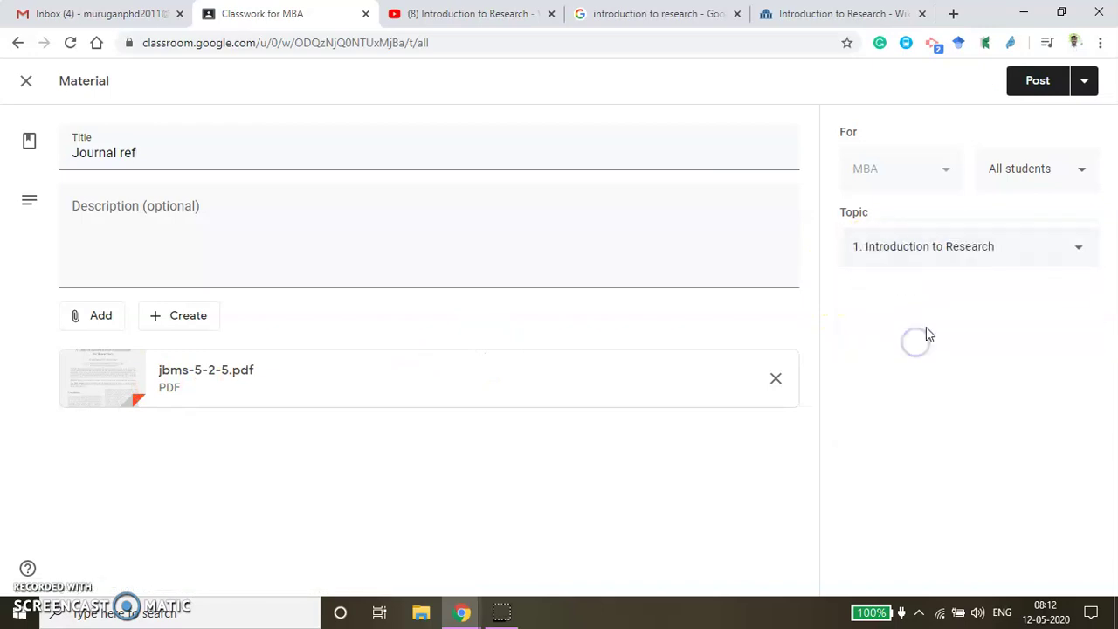
{"action": "left_click", "coordinate": [1042, 89]}
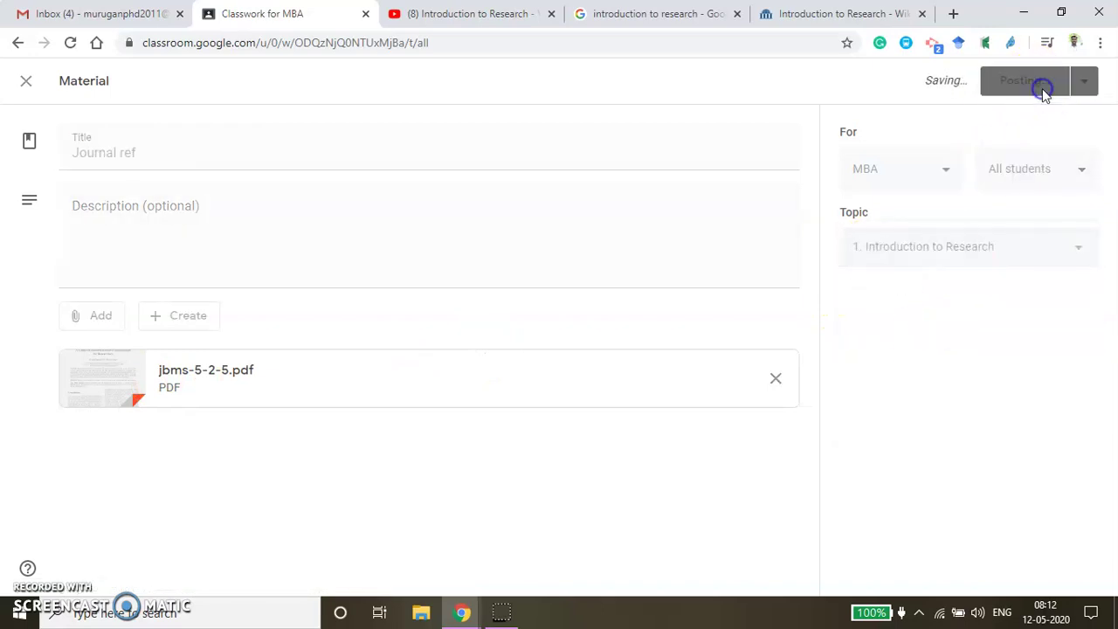
Switch to the student's incognito window, reload the MBA classwork page and open the topic "1. Introduction to Research"
{"action": "left_click", "coordinate": [456, 614]}
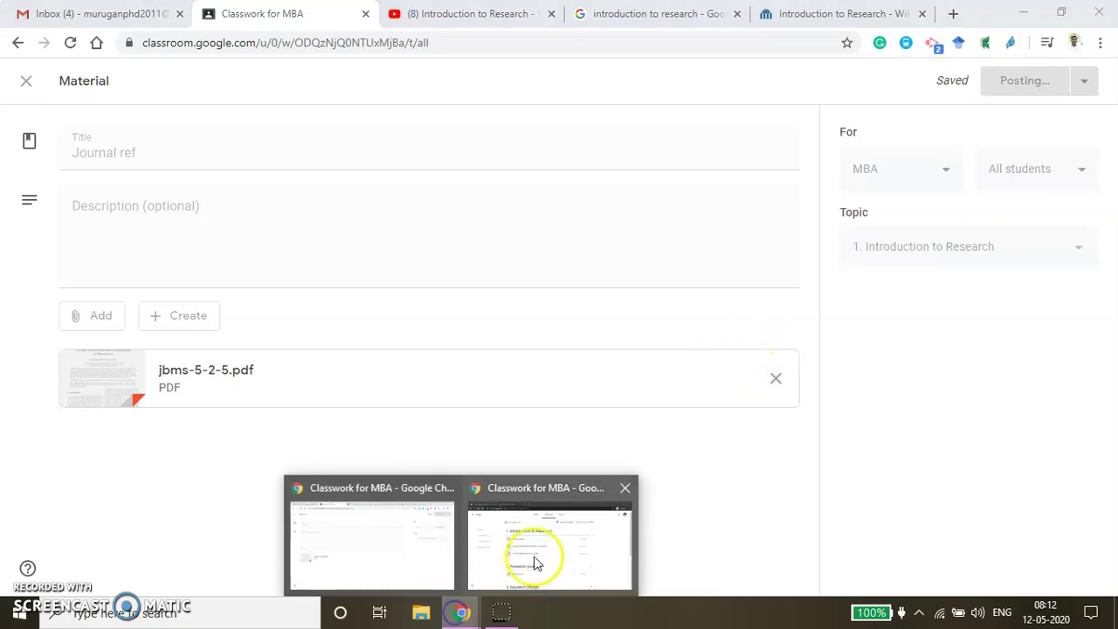
{"action": "left_click", "coordinate": [524, 559]}
{"action": "left_click", "coordinate": [376, 52]}
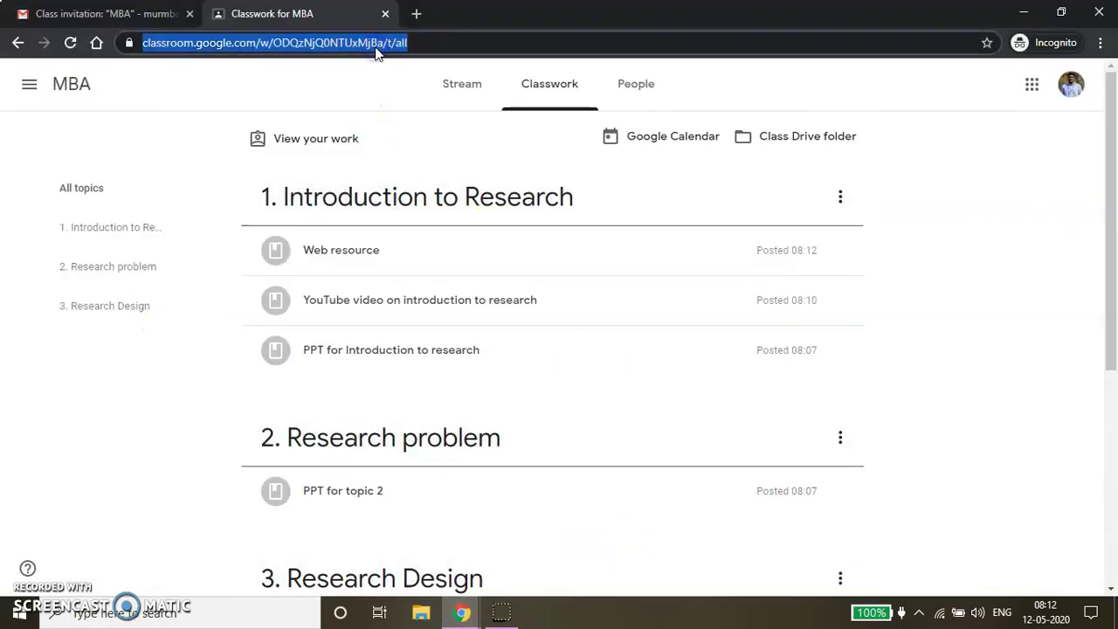
{"action": "key", "text": "Return"}
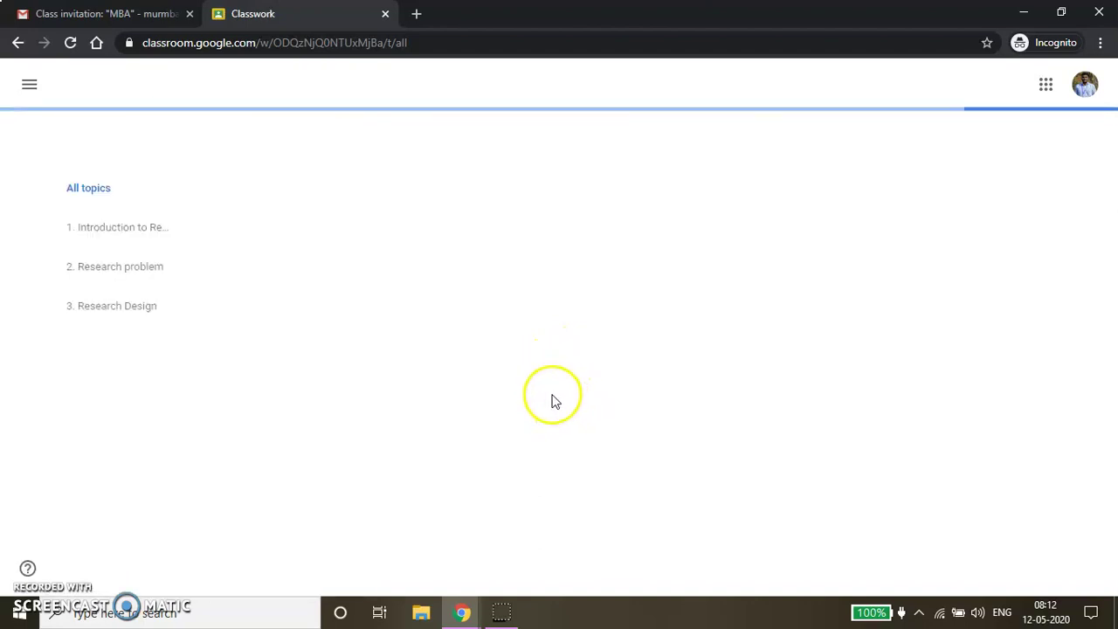
{"action": "left_click", "coordinate": [437, 207]}
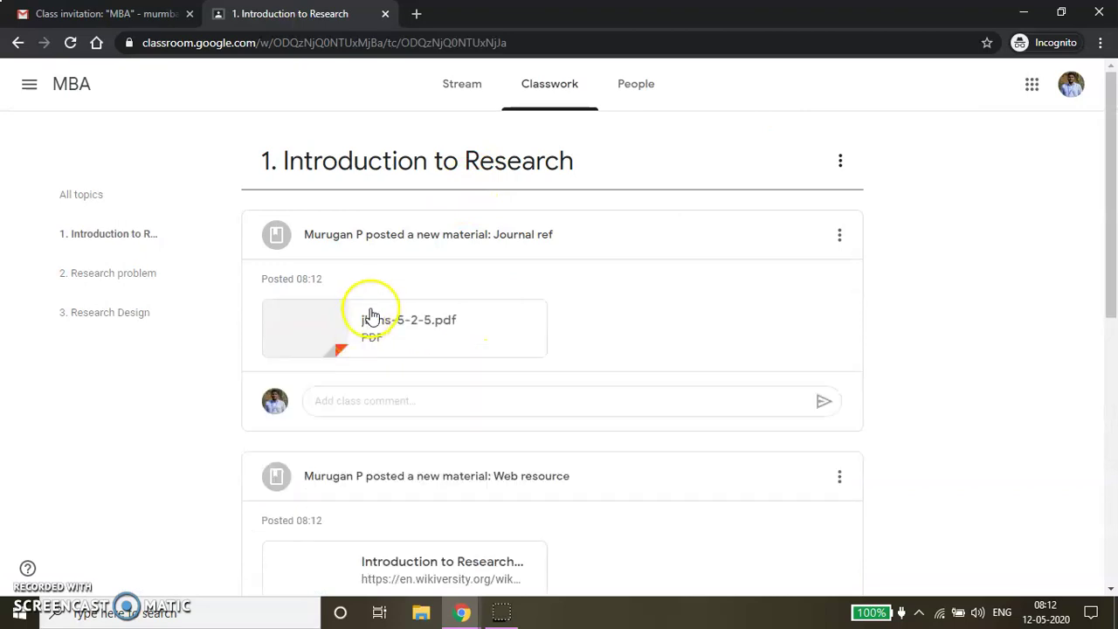
Review the materials posted under the topic and check the Wikiversity link of "Web resource" as the student
{"action": "scroll", "coordinate": [393, 297], "scroll_direction": "down", "scroll_amount": 1}
{"action": "scroll", "coordinate": [431, 321], "scroll_direction": "down", "scroll_amount": 4}
{"action": "scroll", "coordinate": [356, 304], "scroll_direction": "up", "scroll_amount": 4}
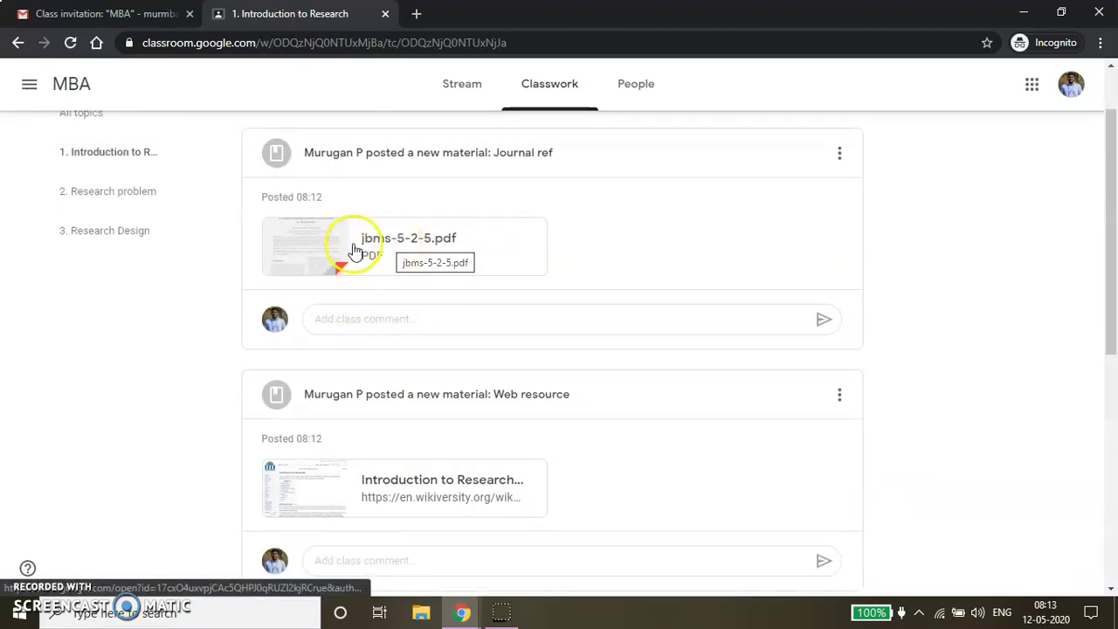
{"action": "scroll", "coordinate": [417, 307], "scroll_direction": "down", "scroll_amount": 3}
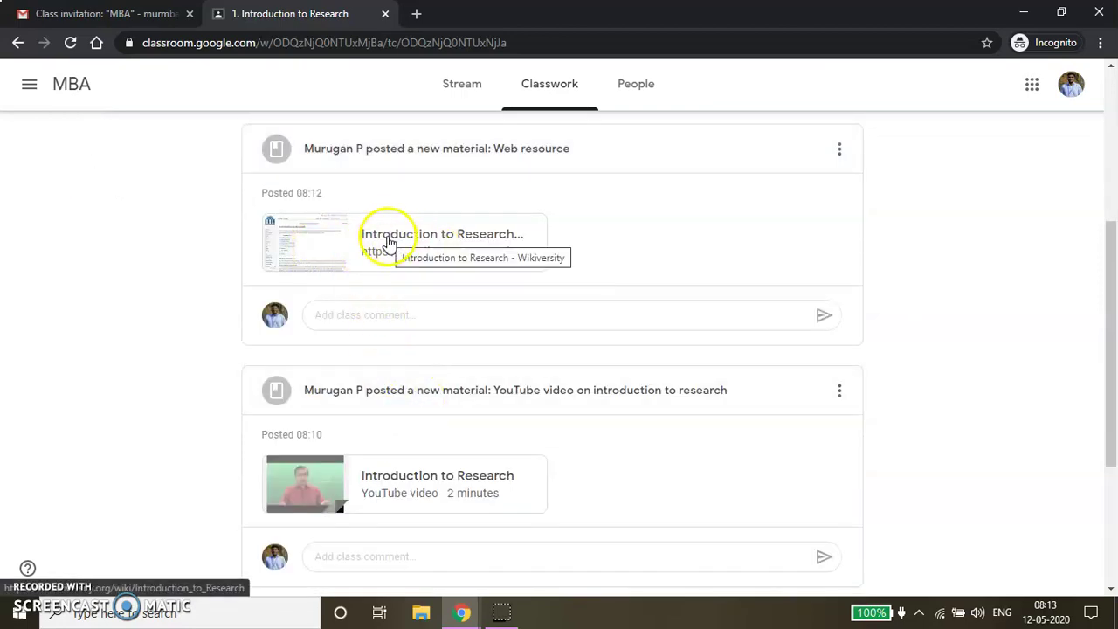
{"action": "left_click", "coordinate": [393, 240]}
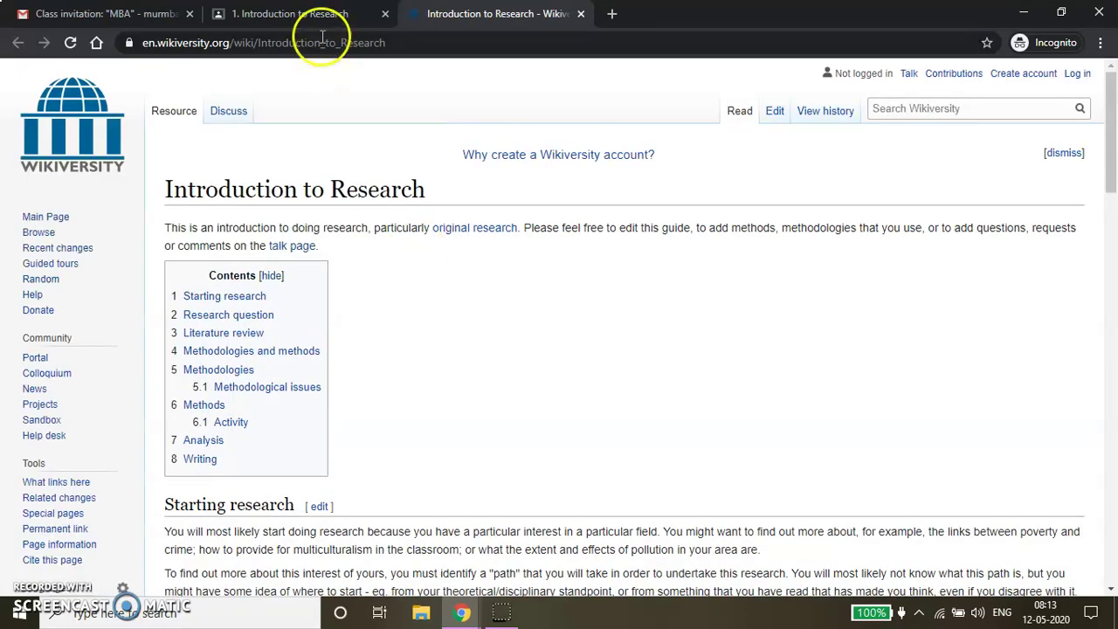
{"action": "left_click", "coordinate": [319, 14]}
{"action": "scroll", "coordinate": [475, 355], "scroll_direction": "up", "scroll_amount": 2}
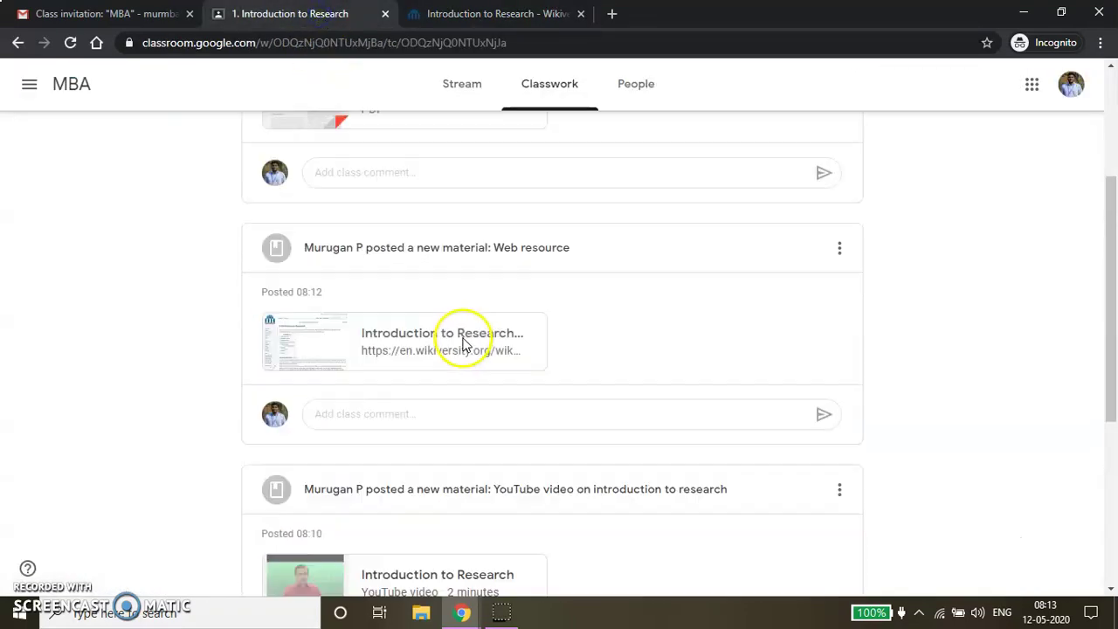
Preview jbms-5-2-5.pdf as the student, close the Wikiversity tab and the preview, and return to the class stream
{"action": "left_click", "coordinate": [361, 159]}
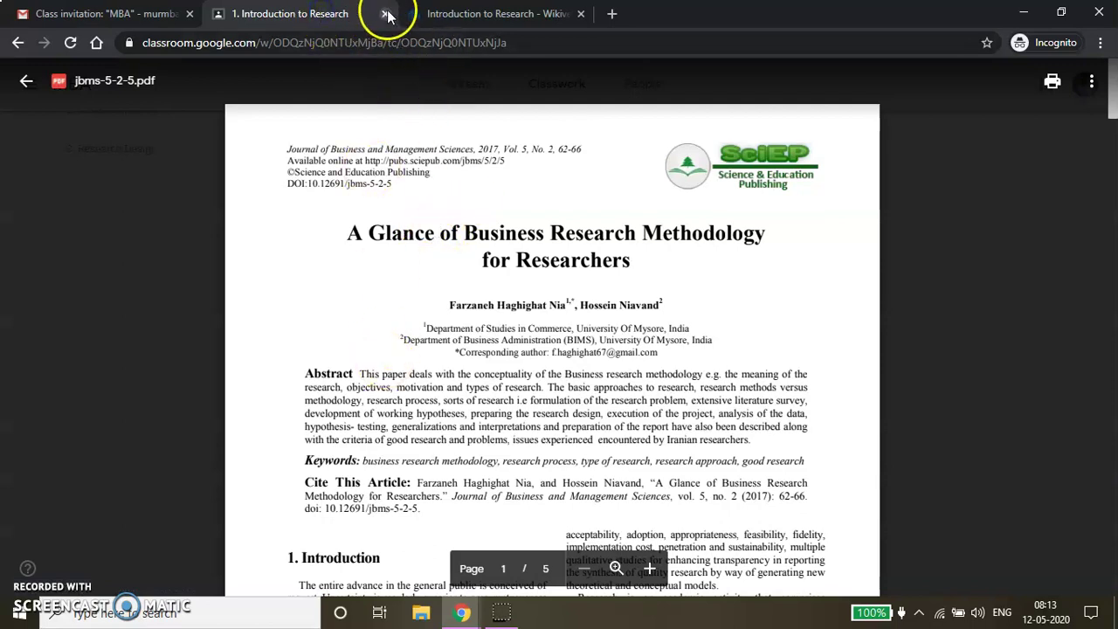
{"action": "left_click", "coordinate": [17, 41]}
{"action": "left_click", "coordinate": [581, 14]}
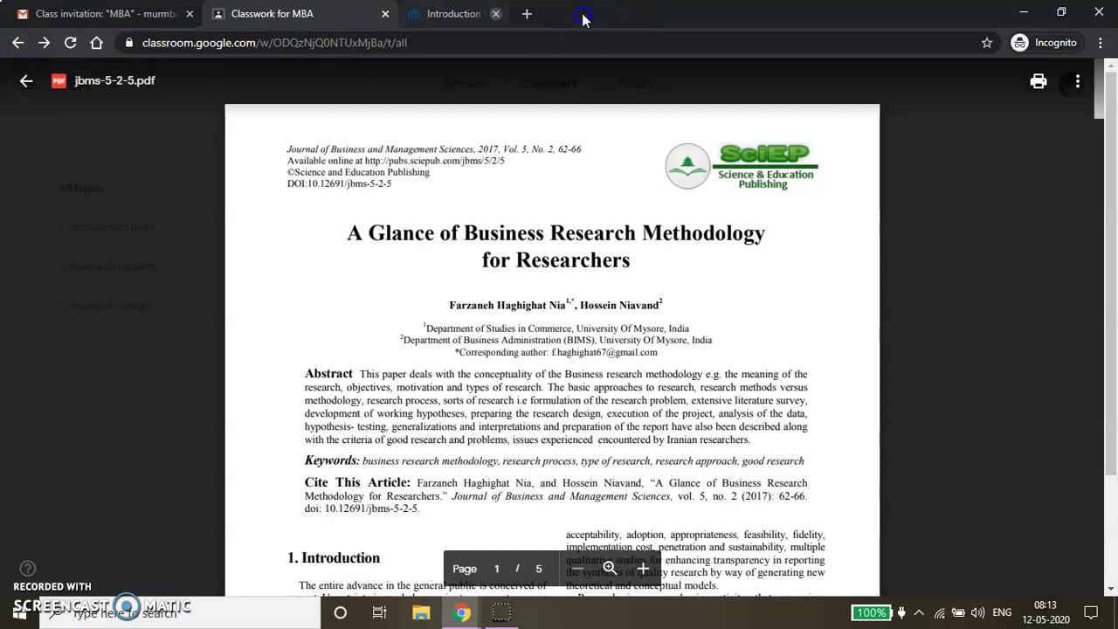
{"action": "left_click", "coordinate": [17, 42]}
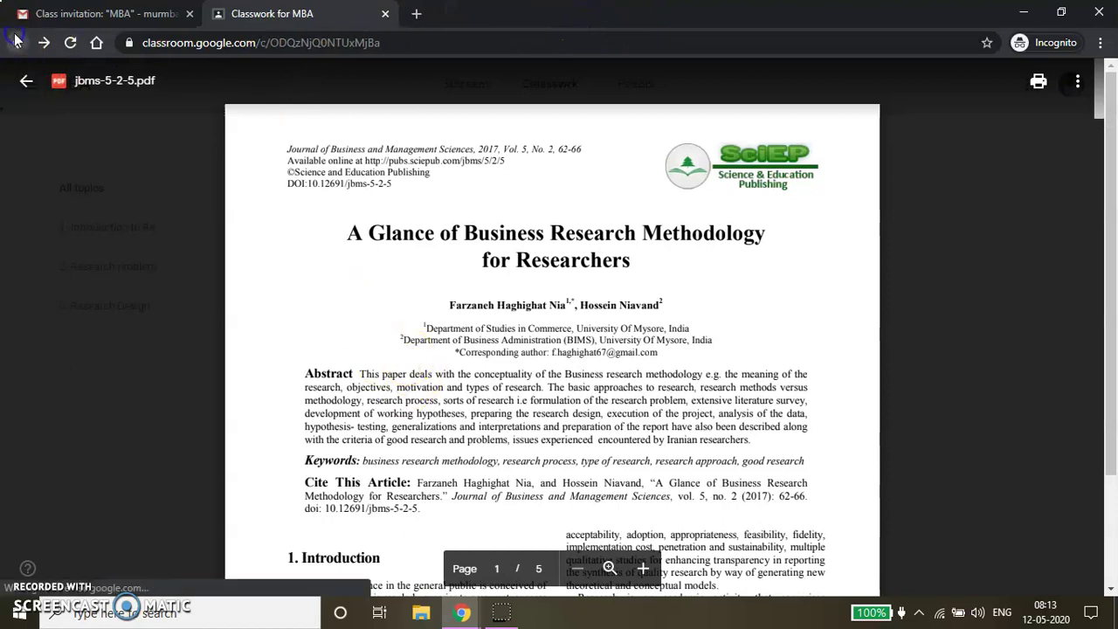
{"action": "left_click", "coordinate": [27, 82]}
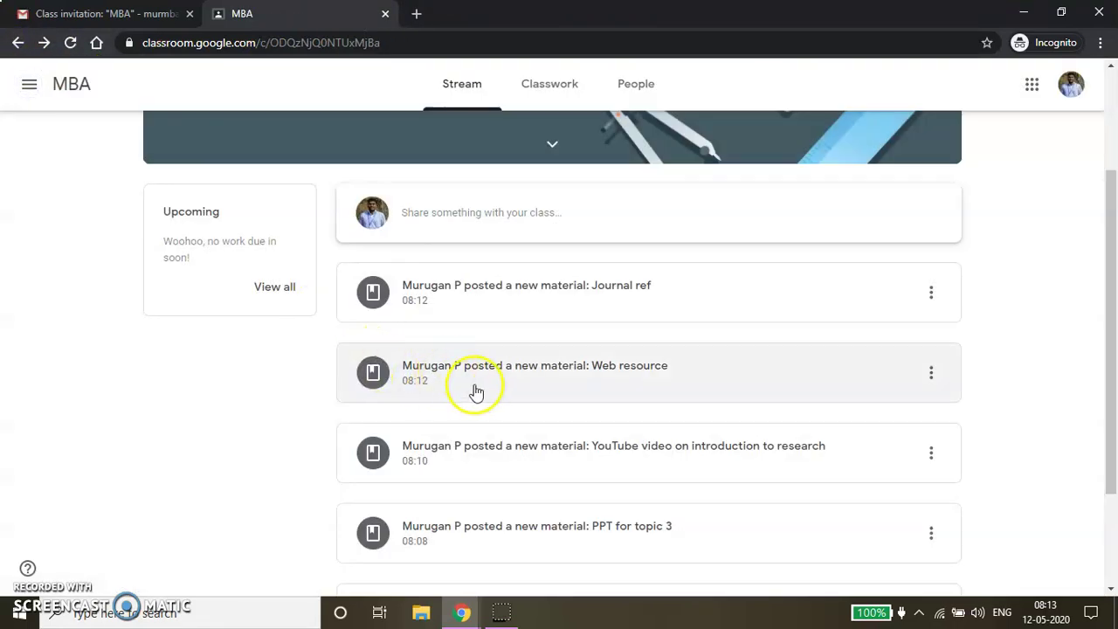
Open the classwork page as the student, preview the video in "YouTube video on introduction to research" and close the preview
{"action": "scroll", "coordinate": [499, 388], "scroll_direction": "up", "scroll_amount": 2}
{"action": "left_click", "coordinate": [542, 88]}
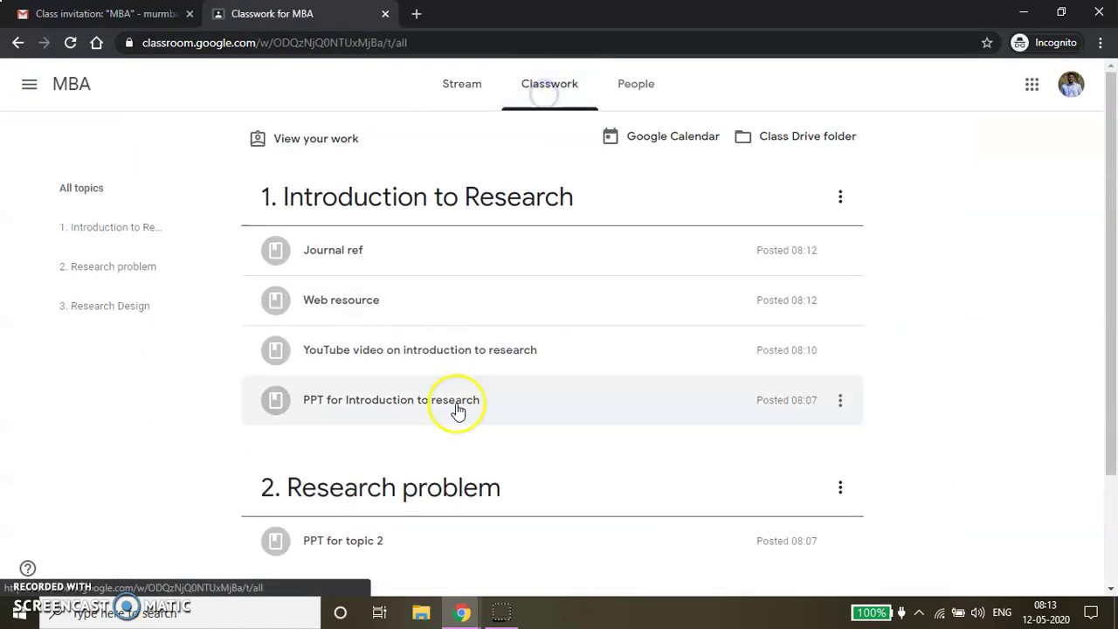
{"action": "scroll", "coordinate": [437, 385], "scroll_direction": "down", "scroll_amount": 1}
{"action": "left_click", "coordinate": [415, 267]}
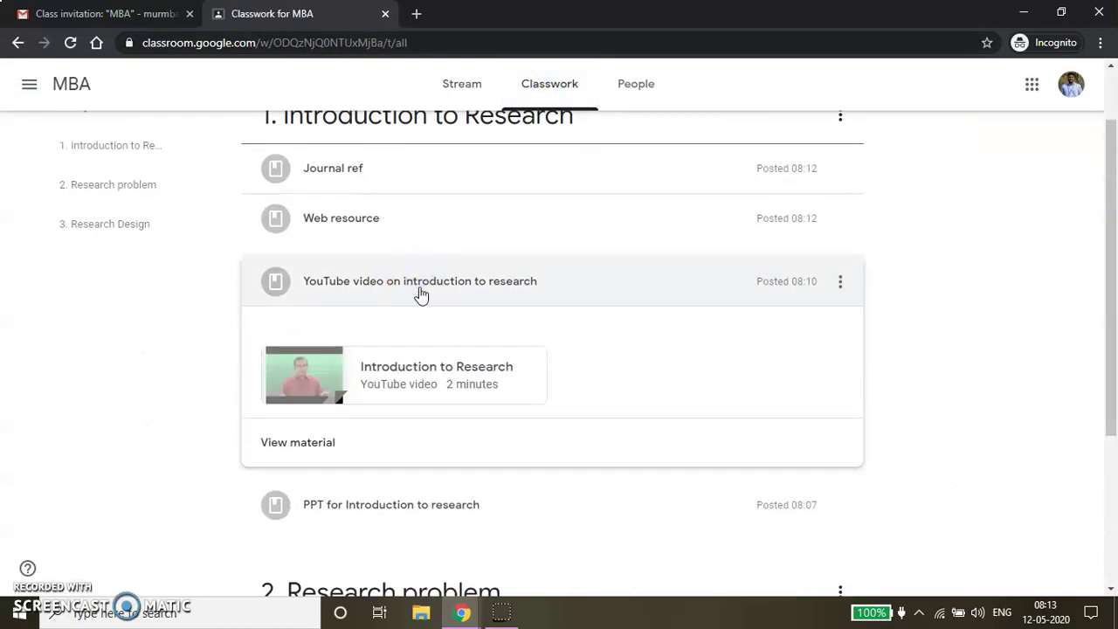
{"action": "left_click", "coordinate": [406, 379]}
{"action": "left_click", "coordinate": [456, 381]}
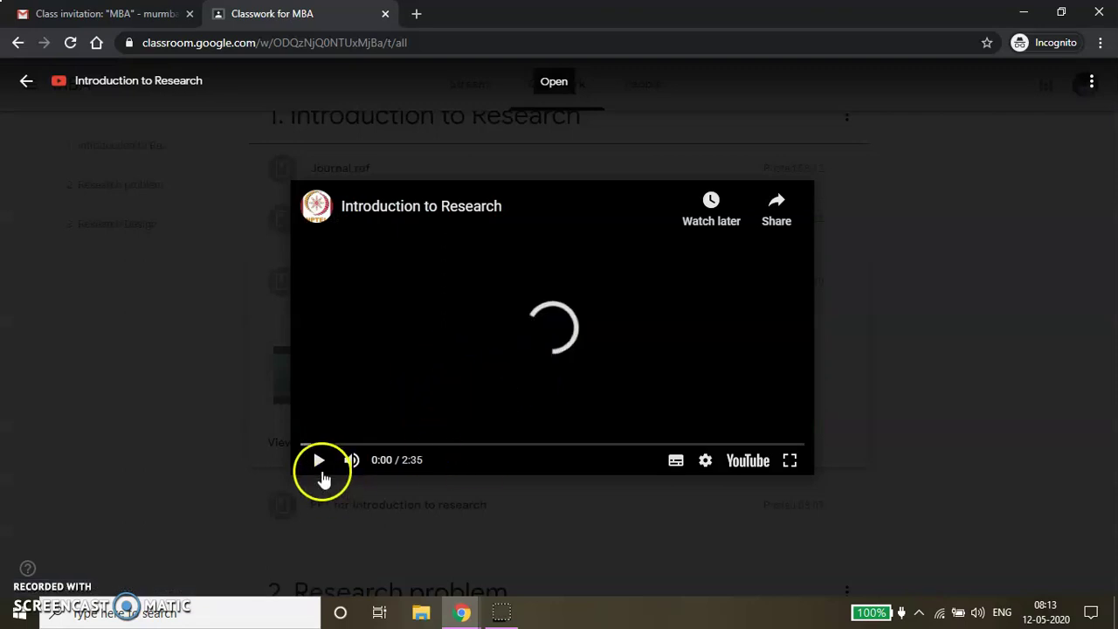
{"action": "left_click", "coordinate": [149, 265]}
Preview 1 Intro to research final.ppt from "PPT for Introduction to research", check its further options and slides, and close the preview
{"action": "scroll", "coordinate": [347, 389], "scroll_direction": "down", "scroll_amount": 1}
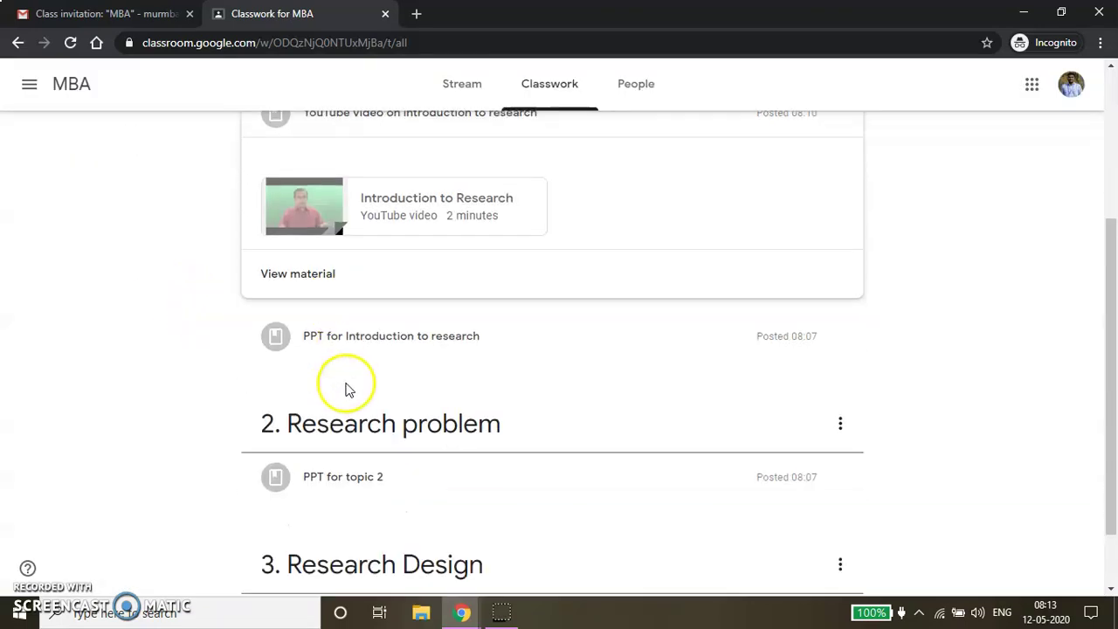
{"action": "scroll", "coordinate": [347, 389], "scroll_direction": "down", "scroll_amount": 1}
{"action": "left_click", "coordinate": [357, 252]}
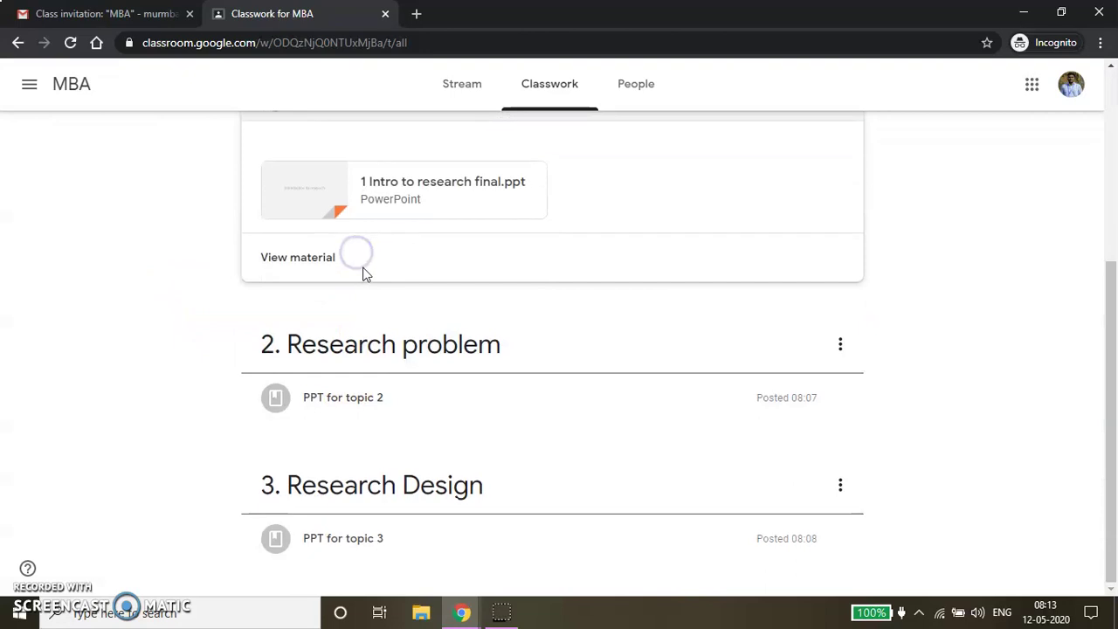
{"action": "left_click", "coordinate": [404, 187]}
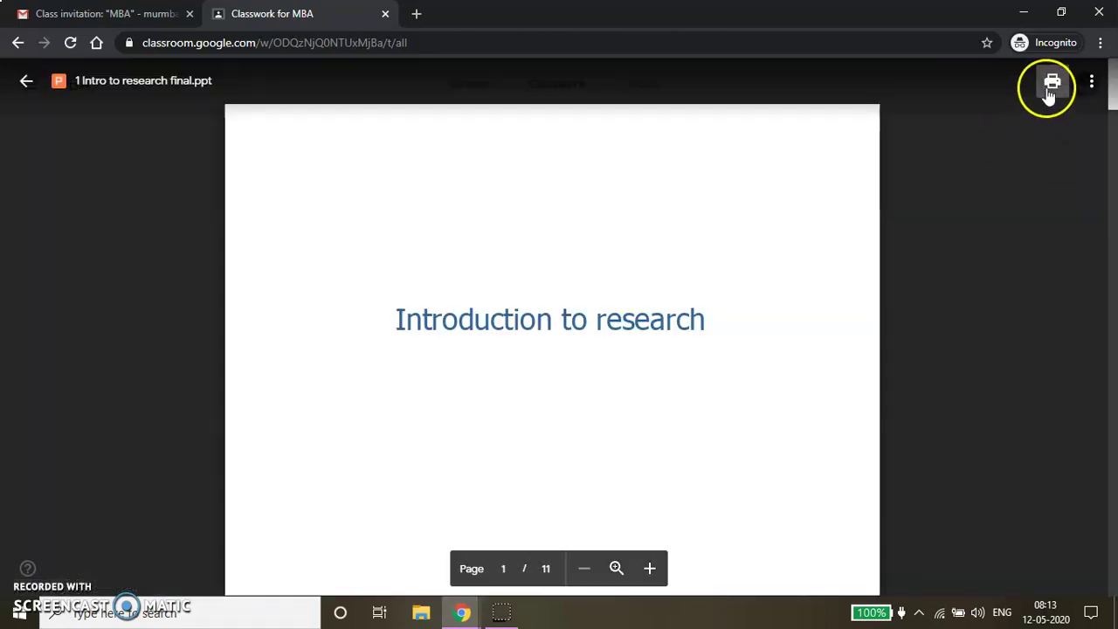
{"action": "left_click", "coordinate": [1091, 80]}
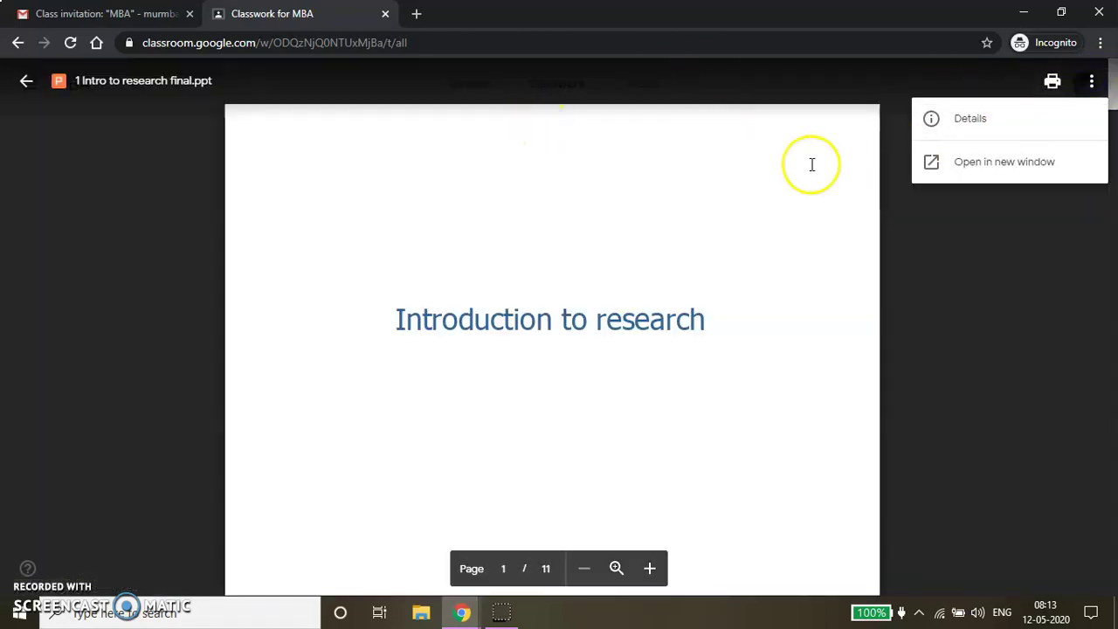
{"action": "left_click", "coordinate": [792, 182]}
{"action": "scroll", "coordinate": [591, 339], "scroll_direction": "down", "scroll_amount": 5}
{"action": "scroll", "coordinate": [594, 339], "scroll_direction": "down", "scroll_amount": 8}
{"action": "left_click", "coordinate": [26, 80]}
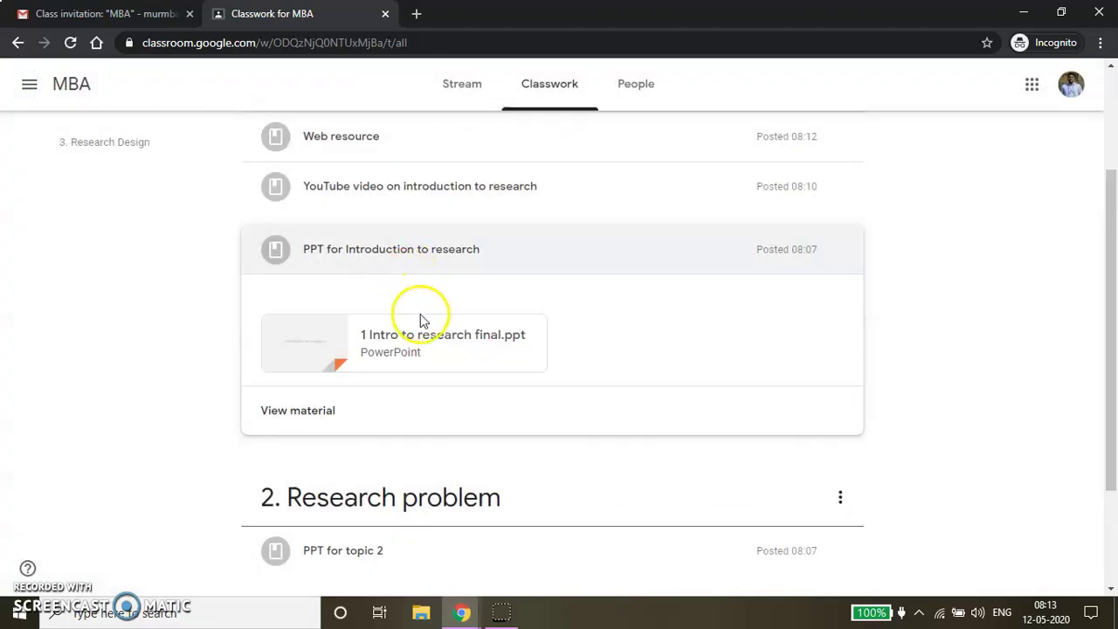
Preview 3 Problem Definition.ppt from "PPT for topic 2" as the student and close the preview
{"action": "scroll", "coordinate": [419, 320], "scroll_direction": "down", "scroll_amount": 2}
{"action": "left_click", "coordinate": [389, 394]}
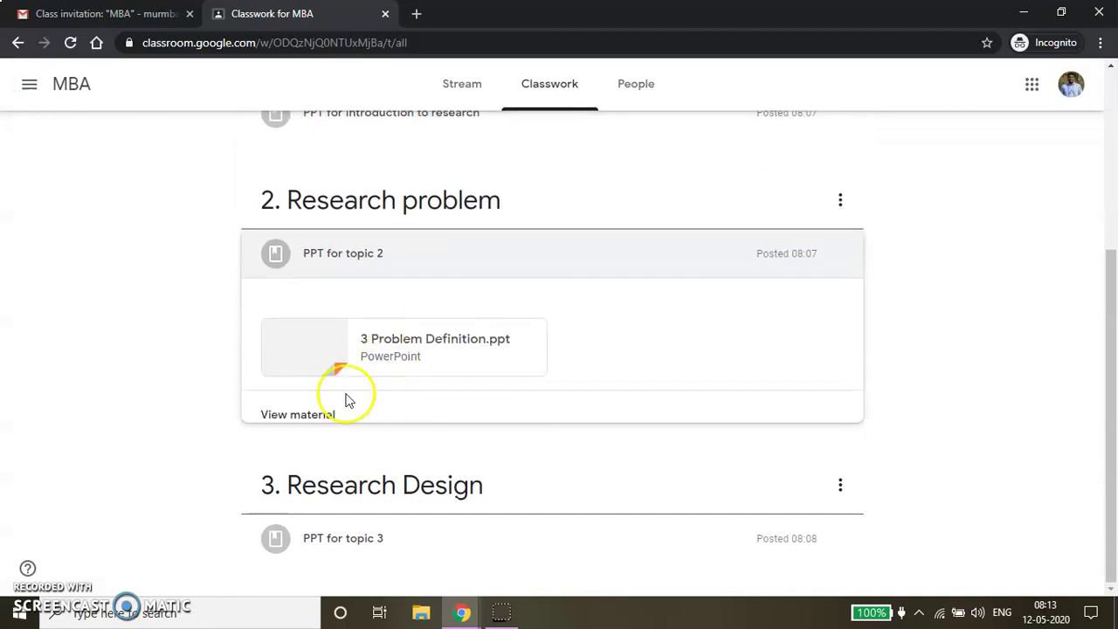
{"action": "left_click", "coordinate": [379, 346]}
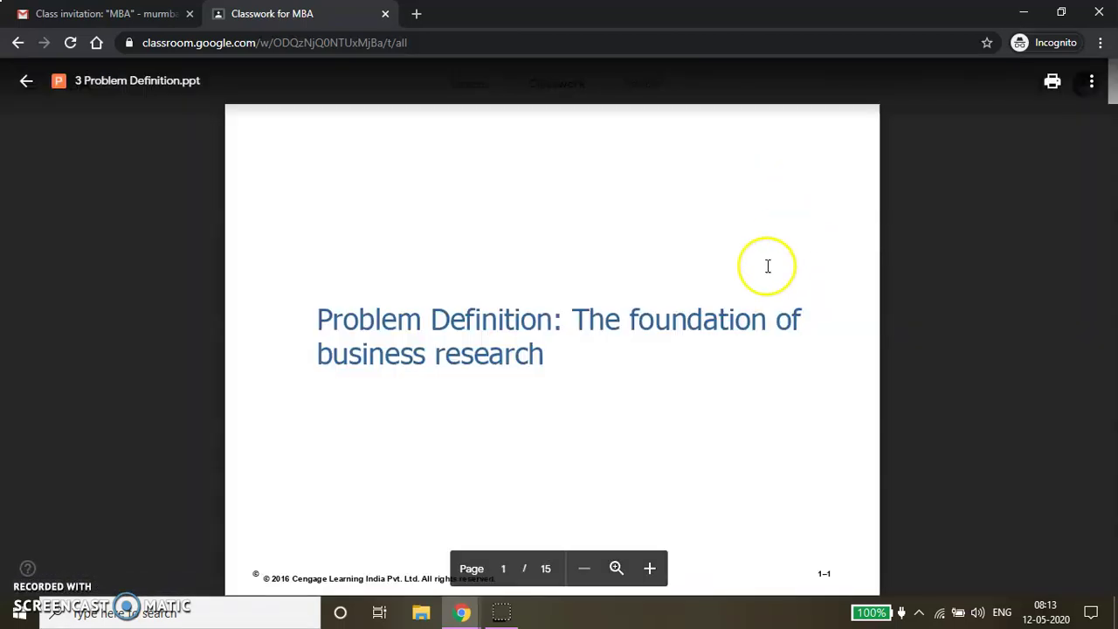
{"action": "left_click", "coordinate": [26, 81]}
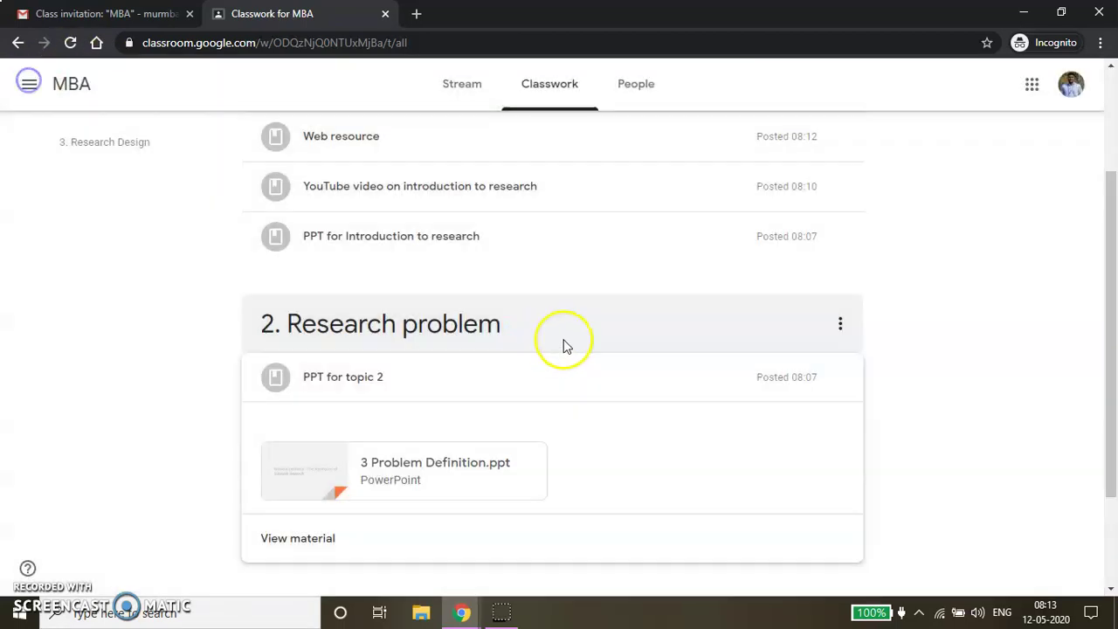
Expand "PPT for topic 3" under "3. Research Design" and look through its attached presentations
{"action": "scroll", "coordinate": [562, 344], "scroll_direction": "down", "scroll_amount": 2}
{"action": "left_click", "coordinate": [370, 542]}
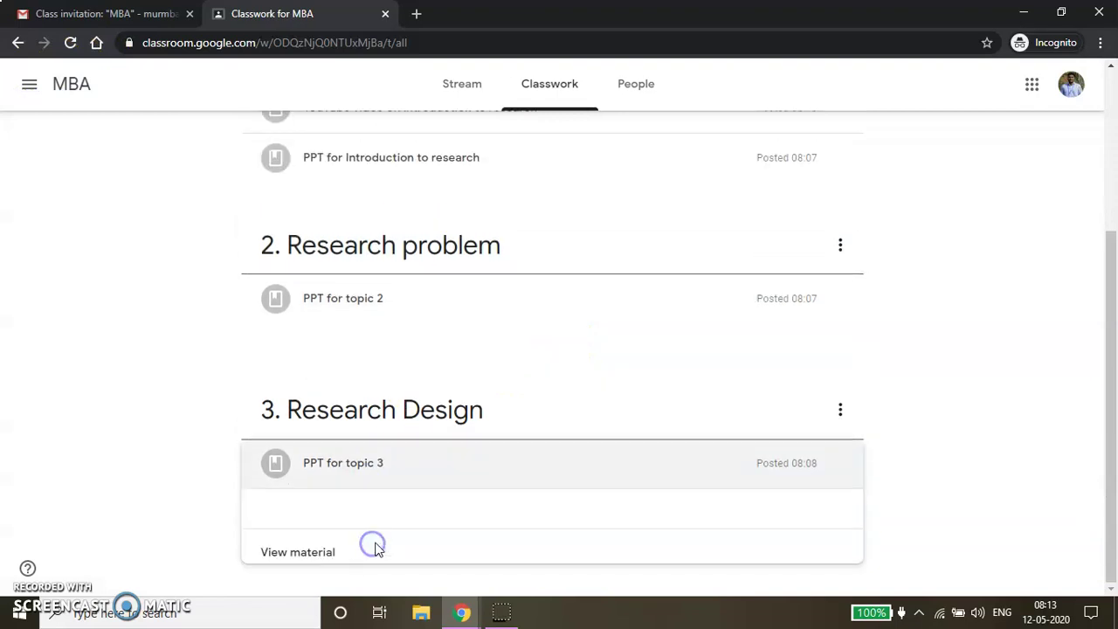
{"action": "scroll", "coordinate": [461, 461], "scroll_direction": "down", "scroll_amount": 2}
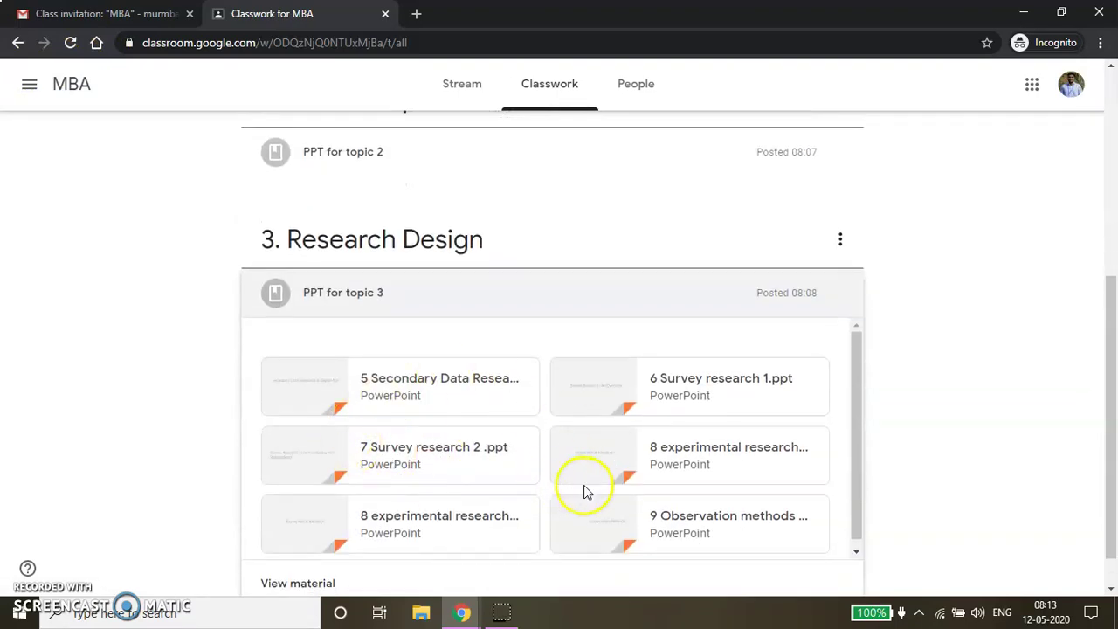
{"action": "scroll", "coordinate": [592, 490], "scroll_direction": "down", "scroll_amount": 1}
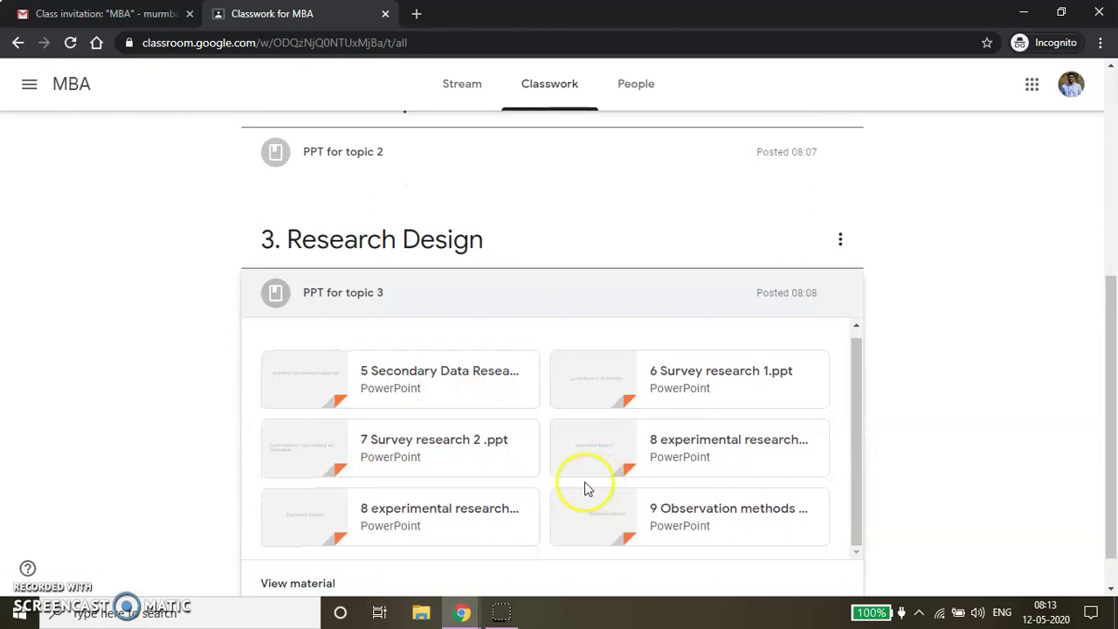
{"action": "scroll", "coordinate": [587, 489], "scroll_direction": "up", "scroll_amount": 1}
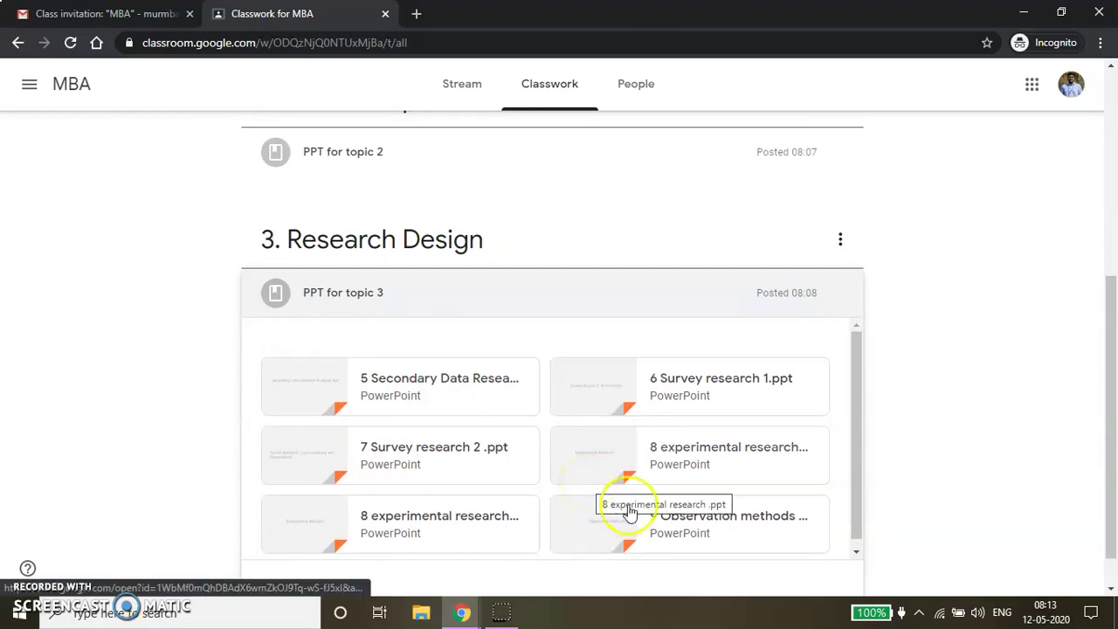
Switch to the teacher's browser window and open the MBA class stream to review the posts
{"action": "left_click", "coordinate": [463, 612]}
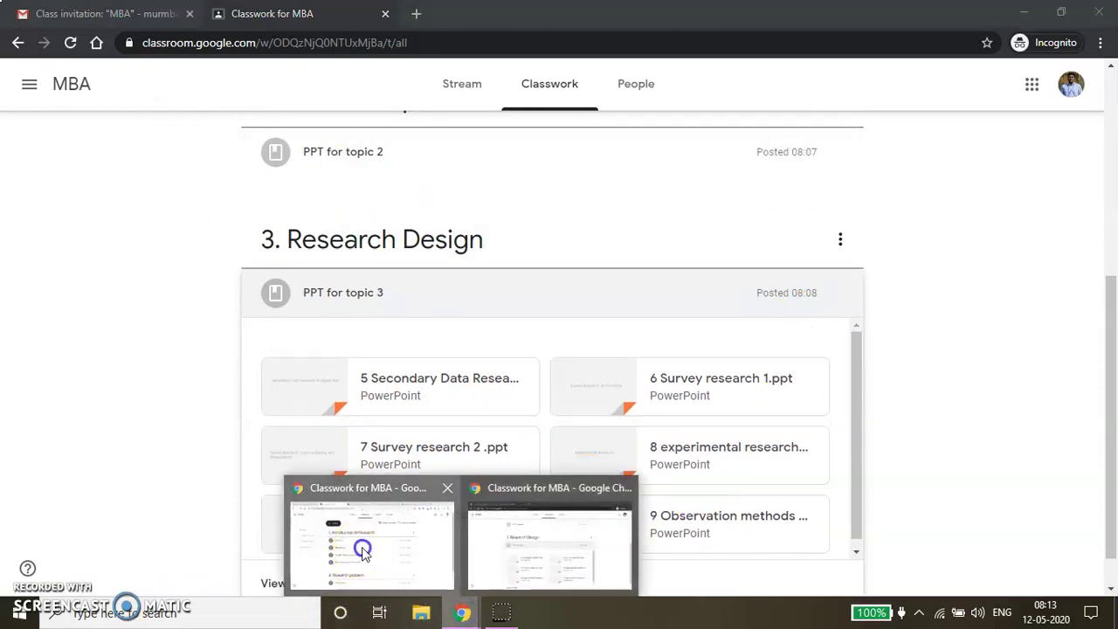
{"action": "left_click", "coordinate": [363, 550]}
{"action": "left_click", "coordinate": [420, 90]}
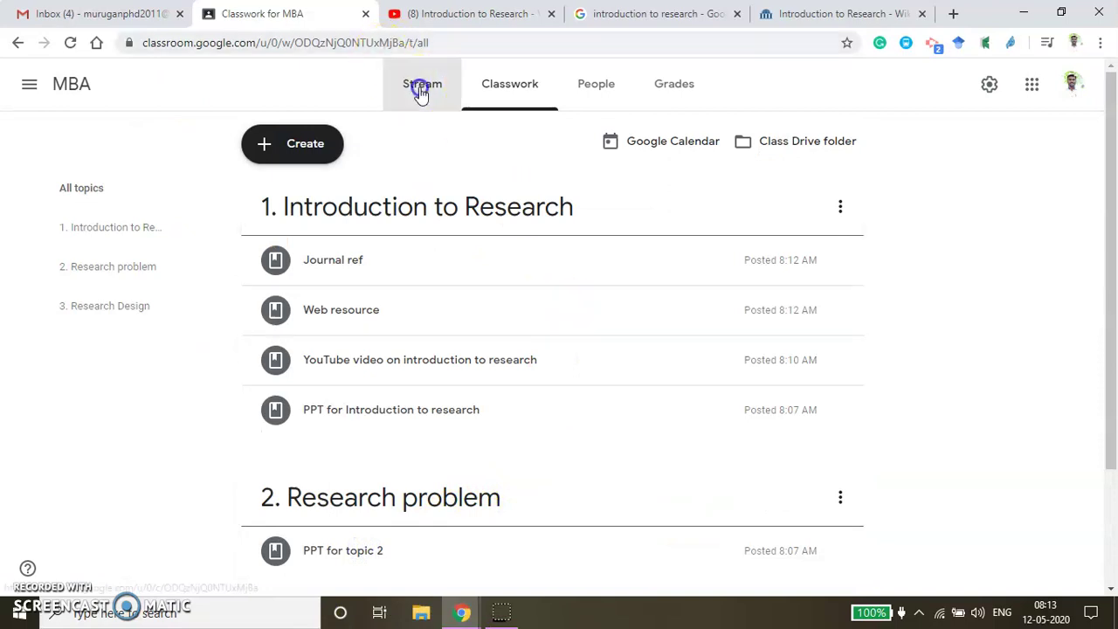
{"action": "scroll", "coordinate": [460, 377], "scroll_direction": "down", "scroll_amount": 1}
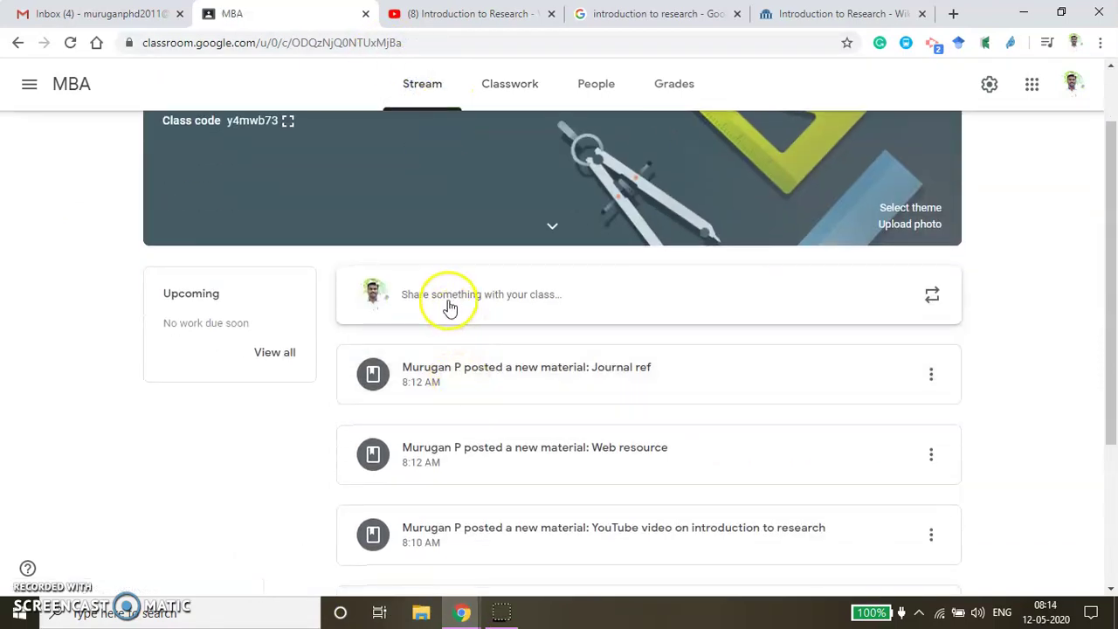
{"action": "scroll", "coordinate": [461, 310], "scroll_direction": "down", "scroll_amount": 3}
{"action": "scroll", "coordinate": [457, 309], "scroll_direction": "up", "scroll_amount": 3}
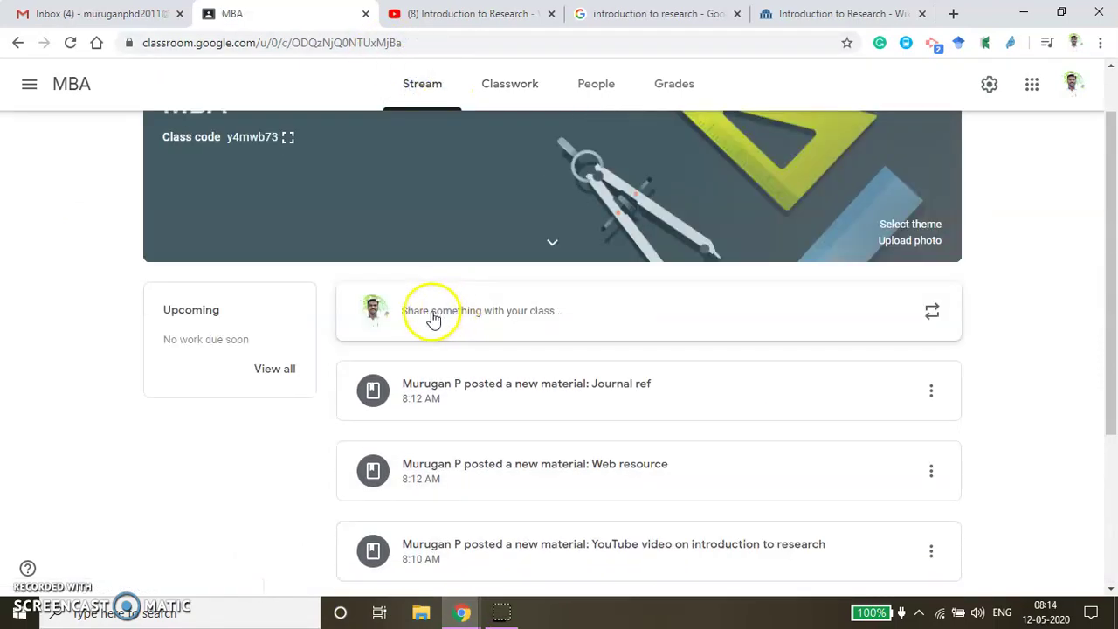
Post "Dear Students I have uploaded some of the useful resources for covering introduction to research topic. Please check it. Regards" plus teacher's name to all students
{"action": "left_click", "coordinate": [443, 320]}
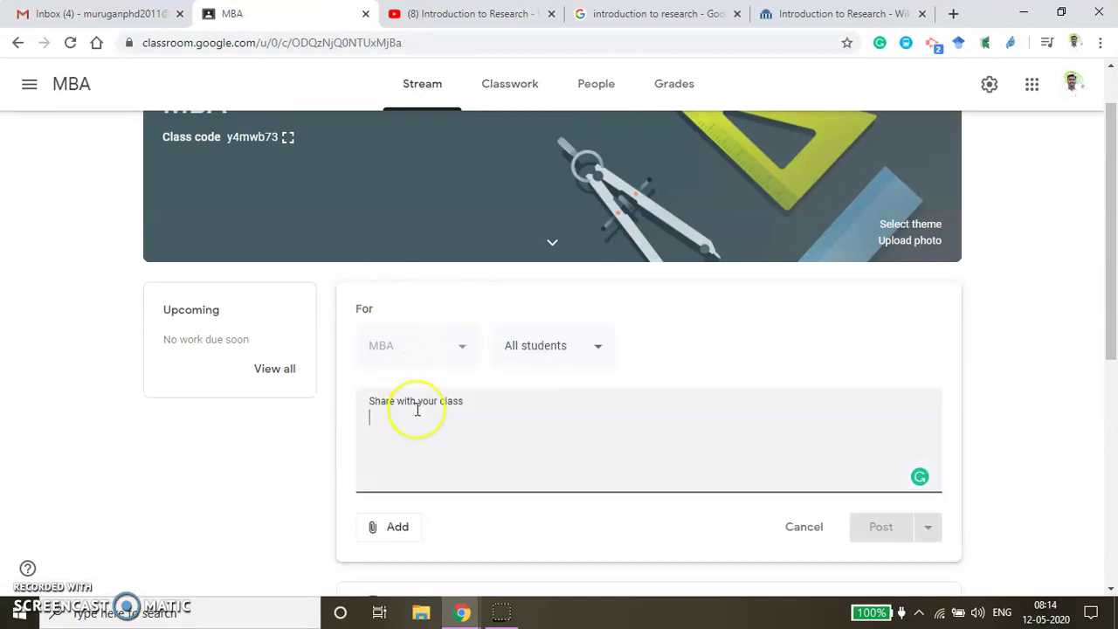
{"action": "type", "text": "Dear Students"}
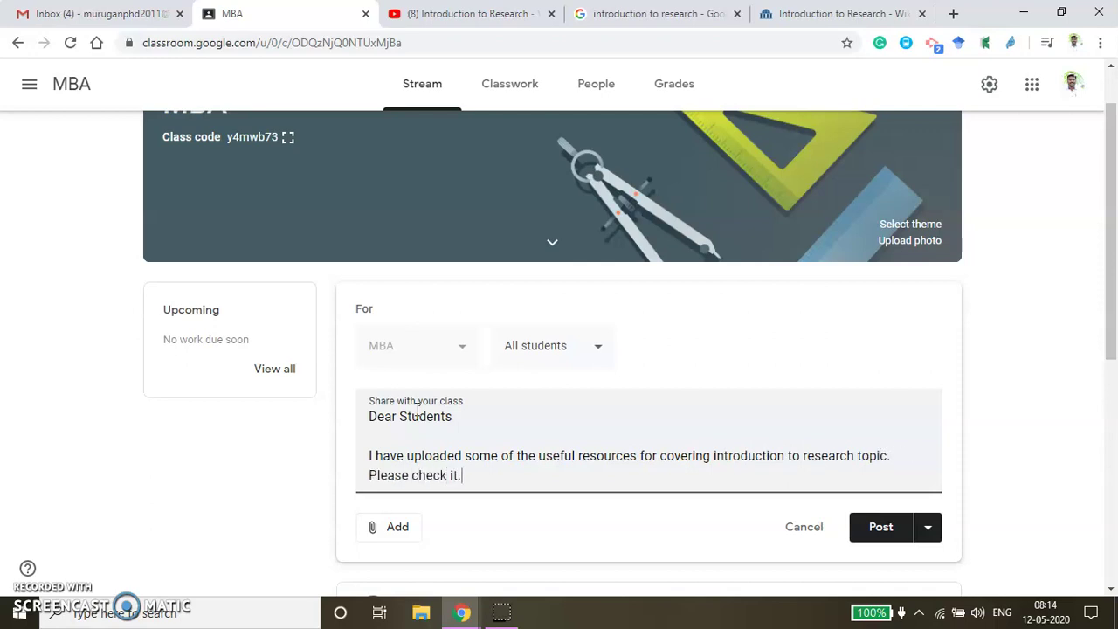
{"action": "key", "text": "Return"}
{"action": "key", "text": "Return"}
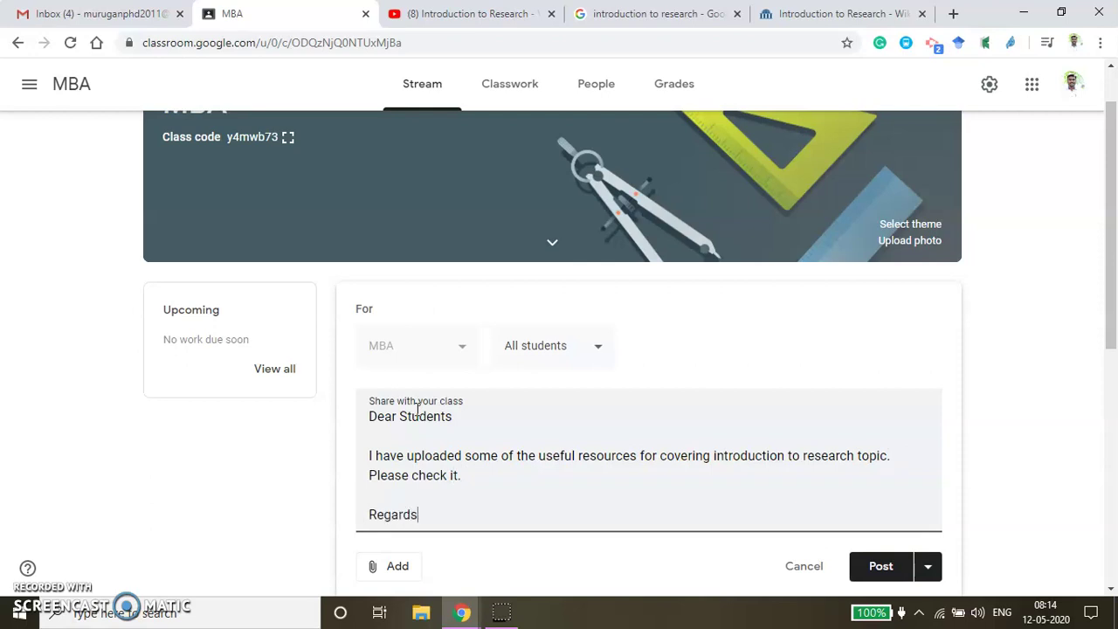
{"action": "key", "text": "Return"}
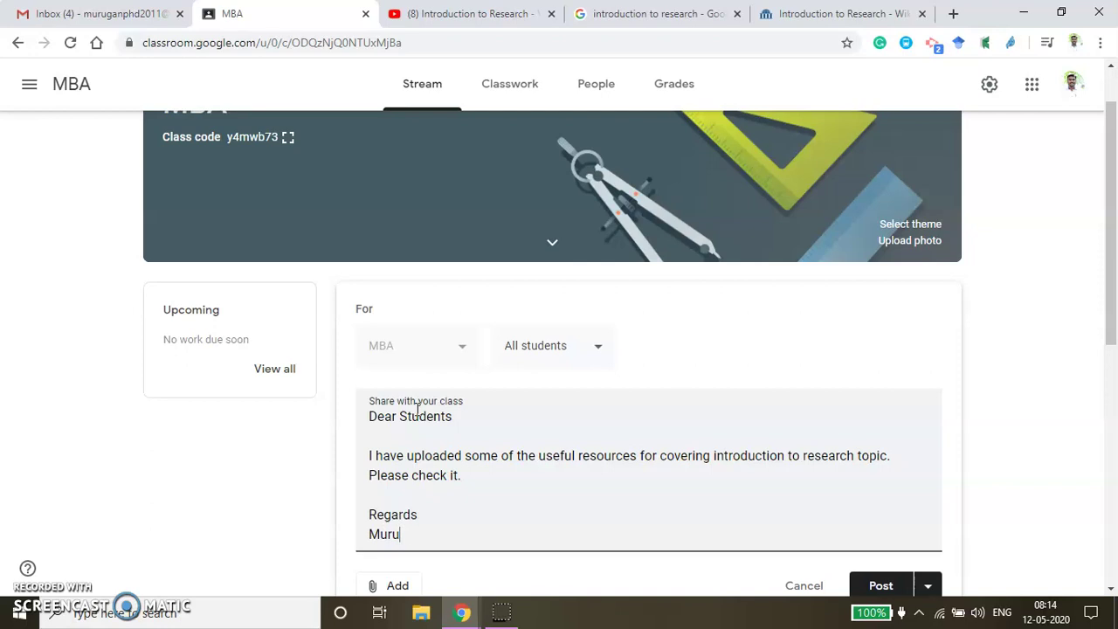
{"action": "scroll", "coordinate": [499, 358], "scroll_direction": "down", "scroll_amount": 4}
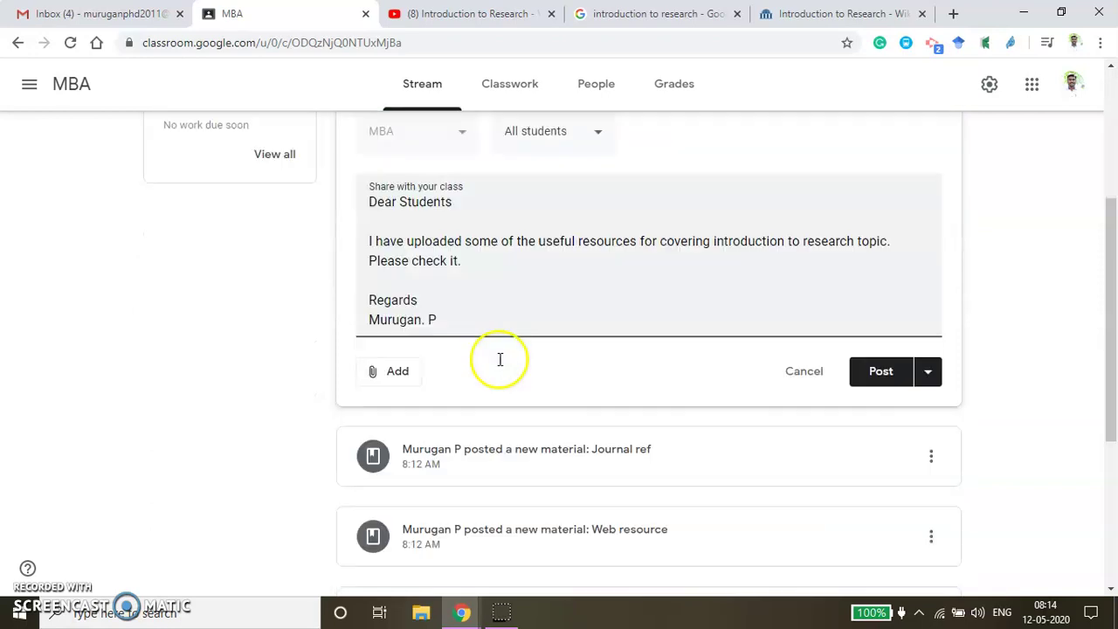
{"action": "left_click", "coordinate": [927, 258]}
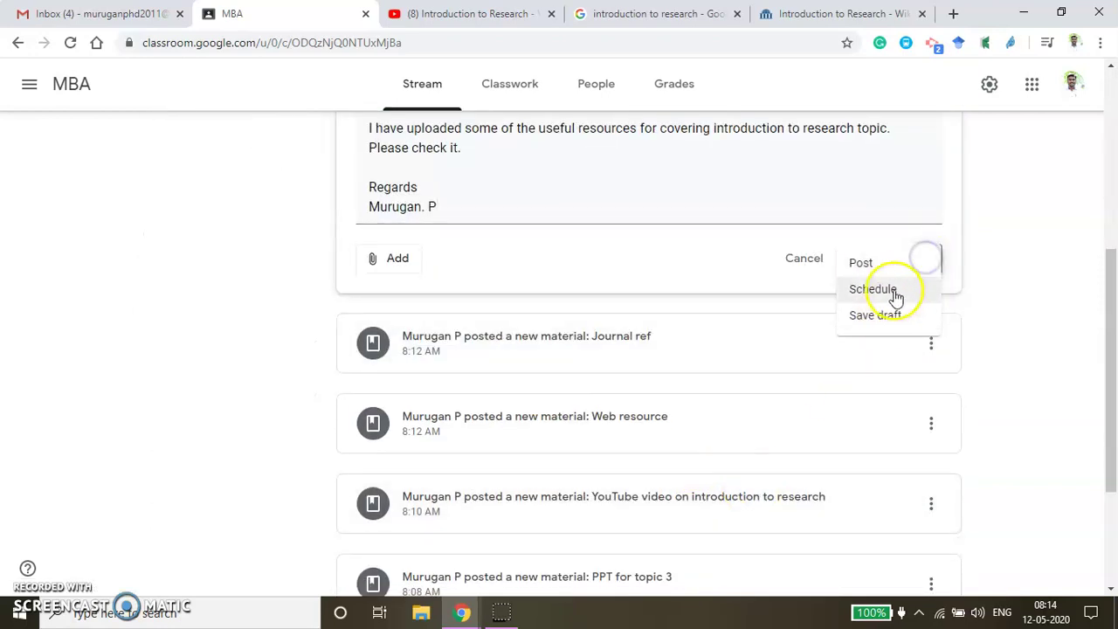
{"action": "left_click", "coordinate": [878, 270]}
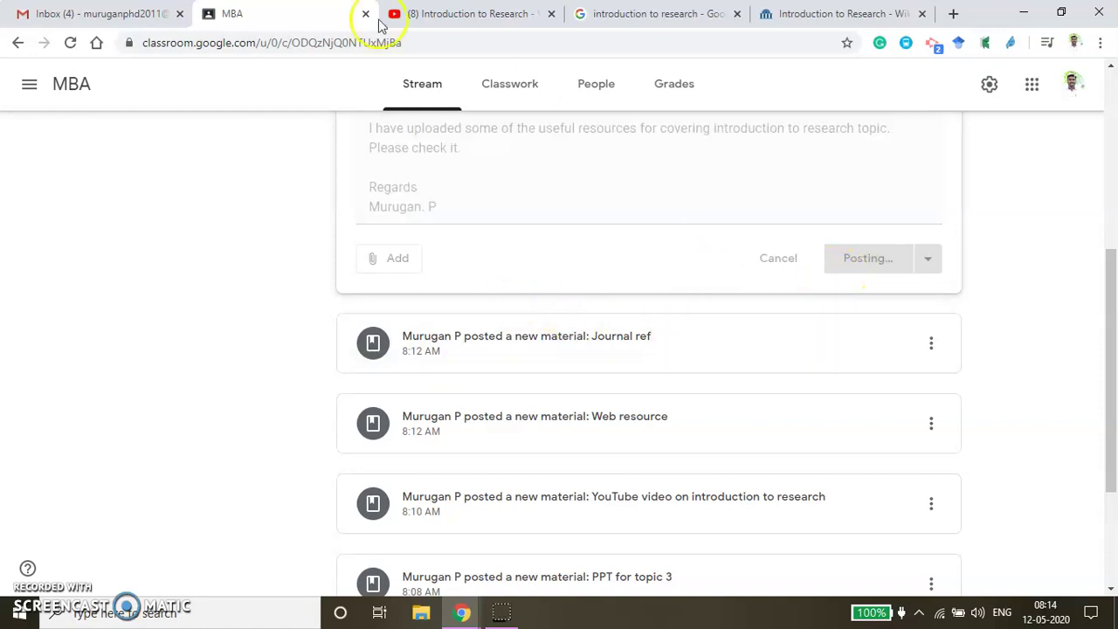
Switch to the student's Gmail inbox, read the "Journal ref" notification among the Updates, return to the list and reload the inbox
{"action": "left_click", "coordinate": [464, 613]}
{"action": "left_click", "coordinate": [495, 569]}
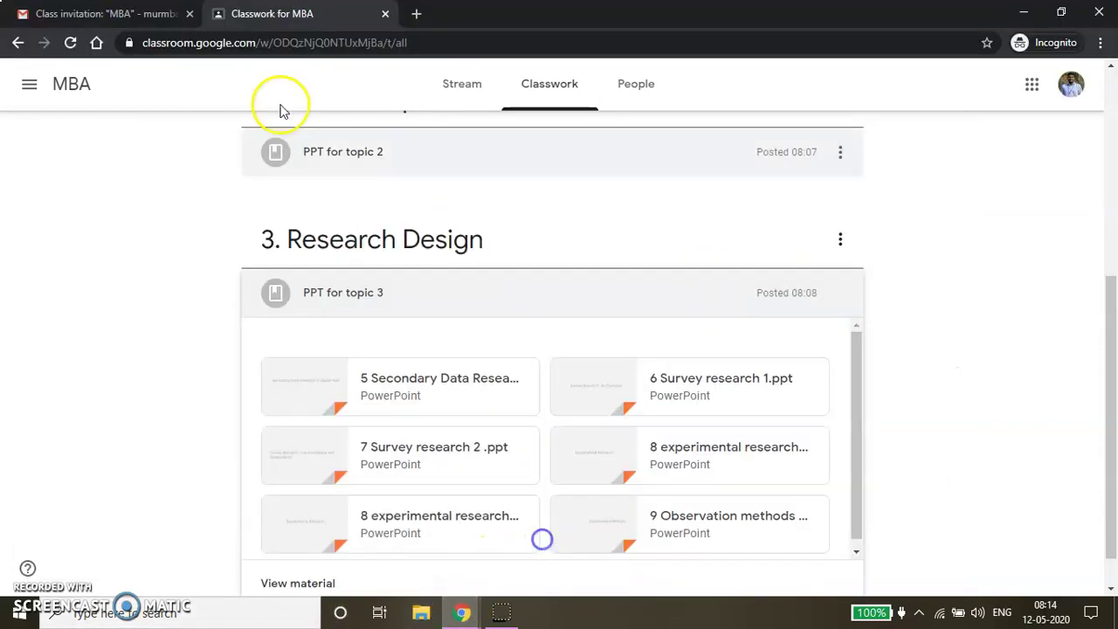
{"action": "left_click", "coordinate": [119, 14]}
{"action": "left_click", "coordinate": [74, 191]}
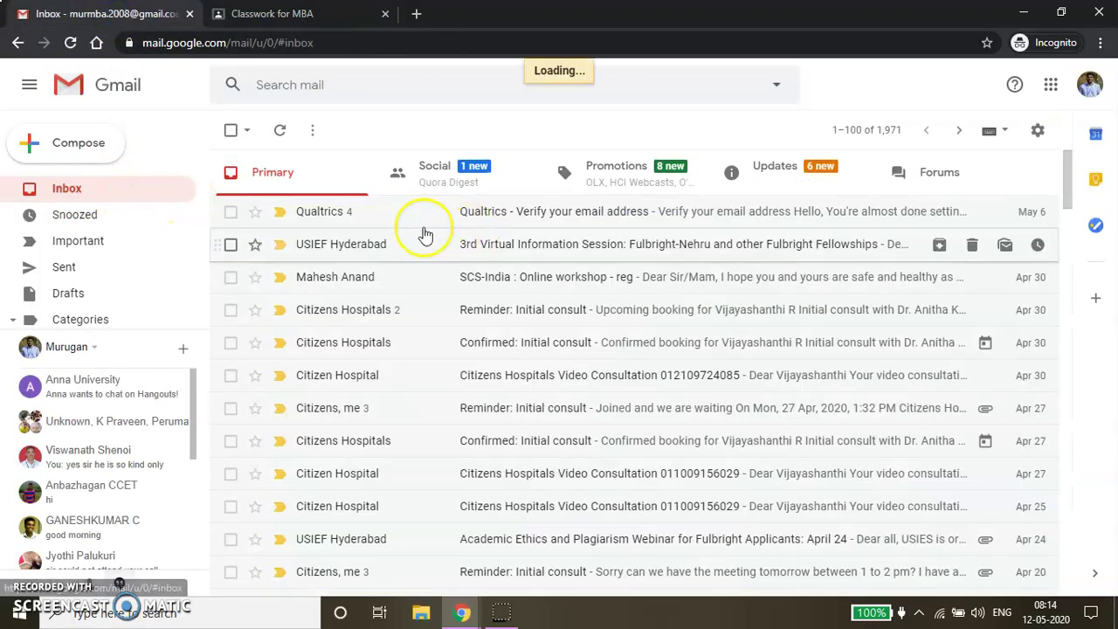
{"action": "left_click", "coordinate": [779, 177]}
{"action": "left_click", "coordinate": [536, 215]}
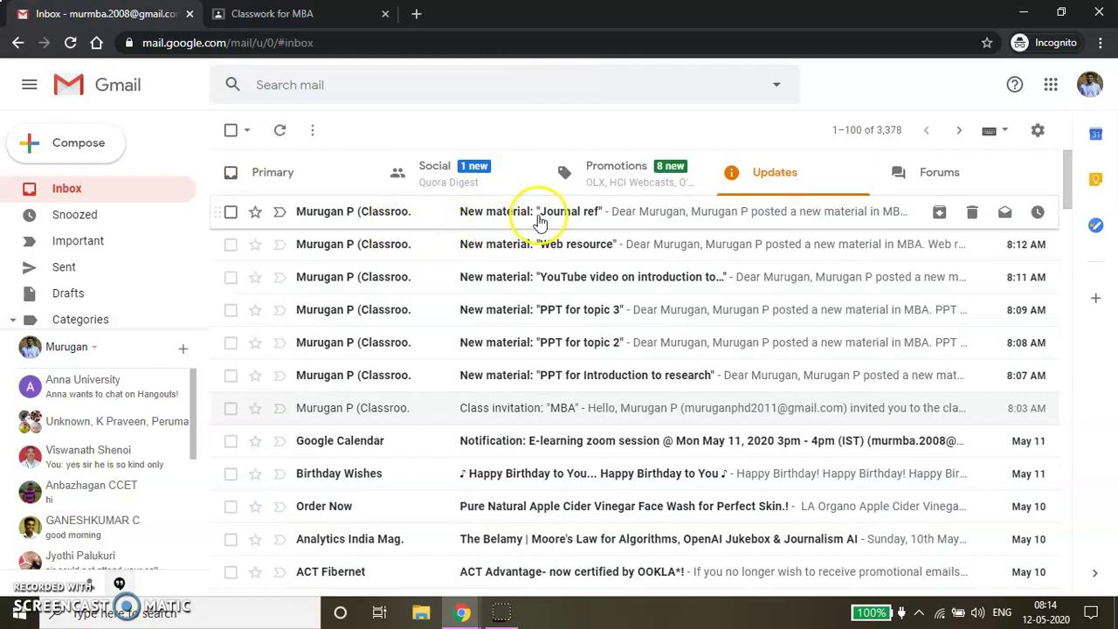
{"action": "scroll", "coordinate": [603, 462], "scroll_direction": "down", "scroll_amount": 3}
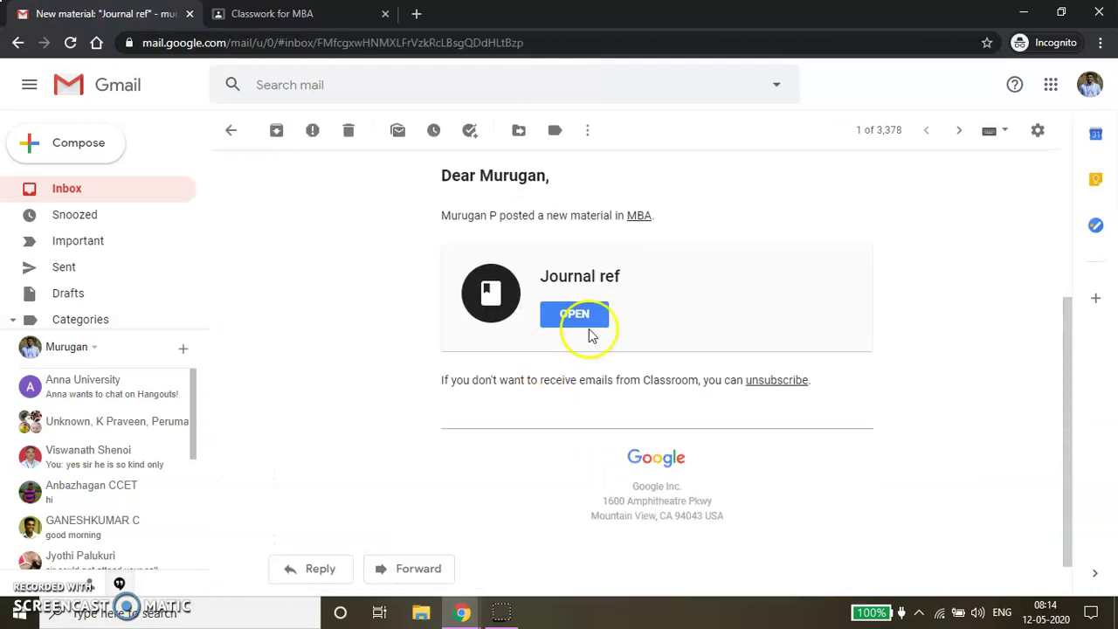
{"action": "left_click", "coordinate": [231, 130]}
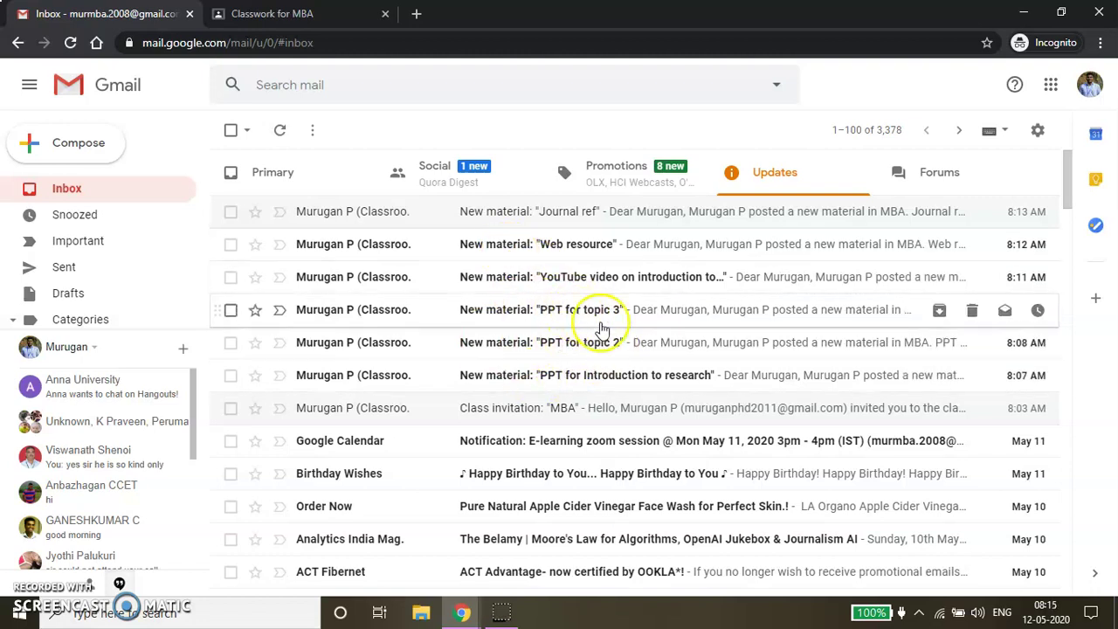
{"action": "left_click", "coordinate": [70, 42]}
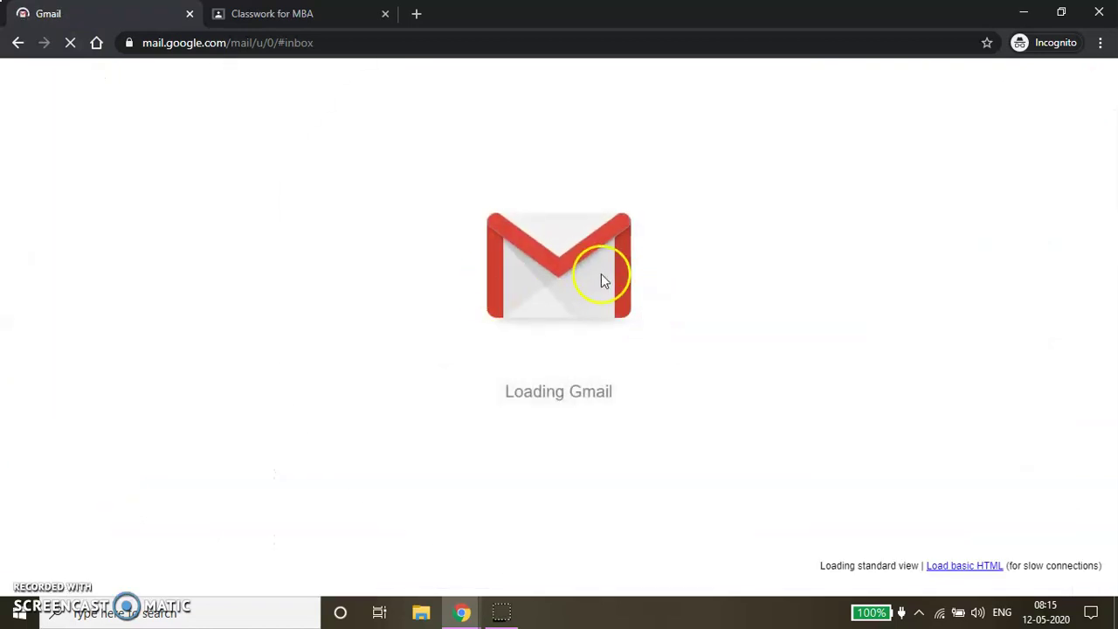
Open the MBA class stream as the student and review the teacher's new announcement
{"action": "left_click", "coordinate": [295, 13]}
{"action": "scroll", "coordinate": [332, 210], "scroll_direction": "up", "scroll_amount": 5}
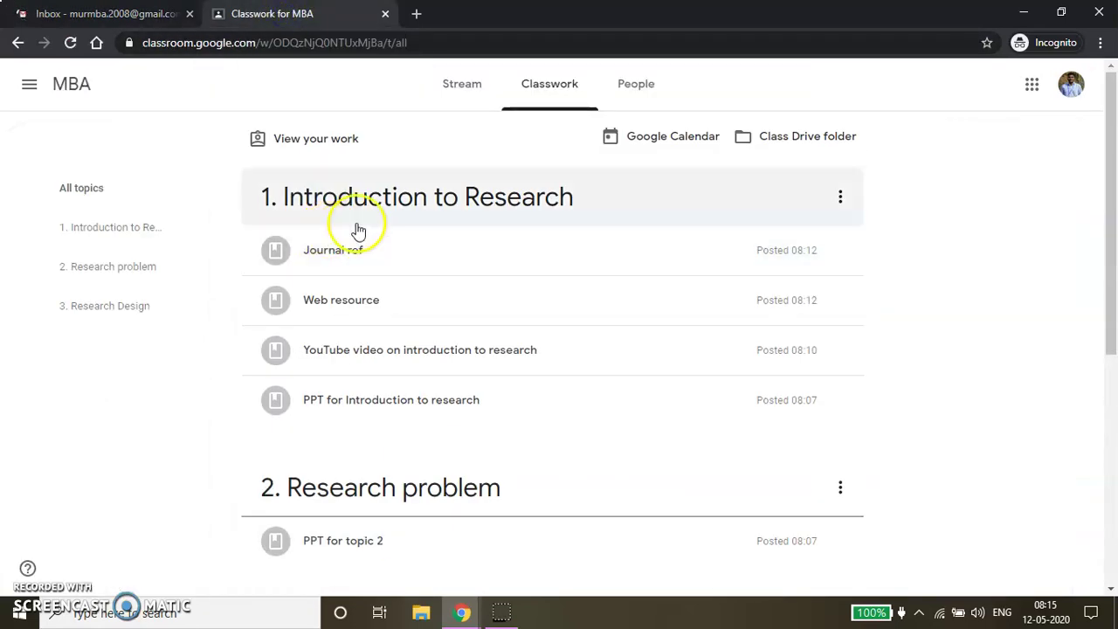
{"action": "left_click", "coordinate": [462, 88]}
{"action": "scroll", "coordinate": [563, 443], "scroll_direction": "down", "scroll_amount": 3}
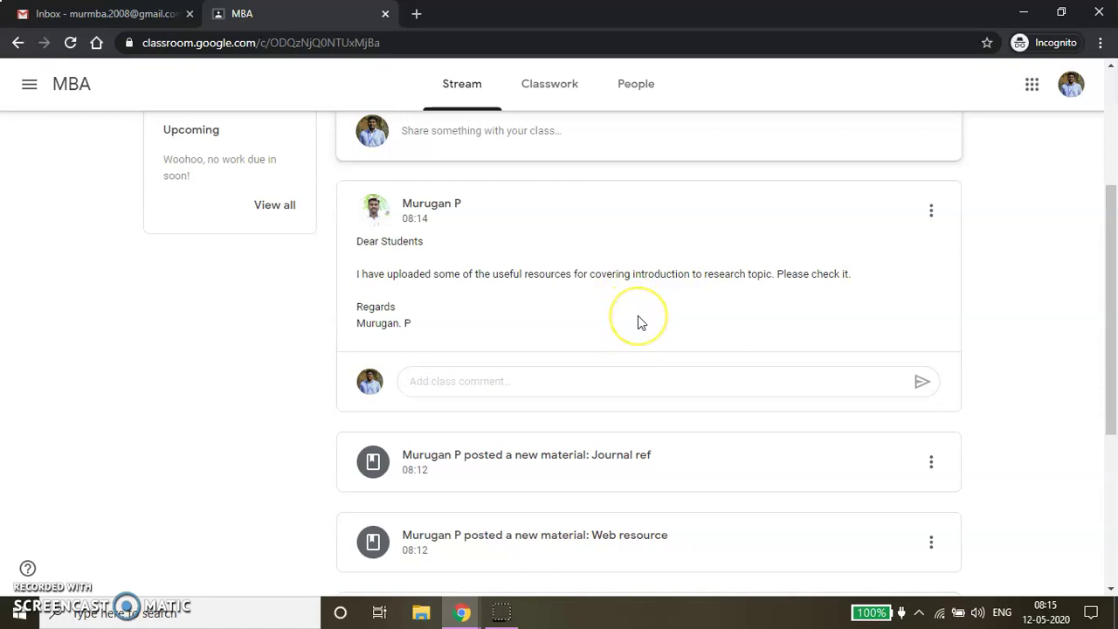
{"action": "scroll", "coordinate": [638, 322], "scroll_direction": "up", "scroll_amount": 1}
{"action": "scroll", "coordinate": [638, 321], "scroll_direction": "up", "scroll_amount": 3}
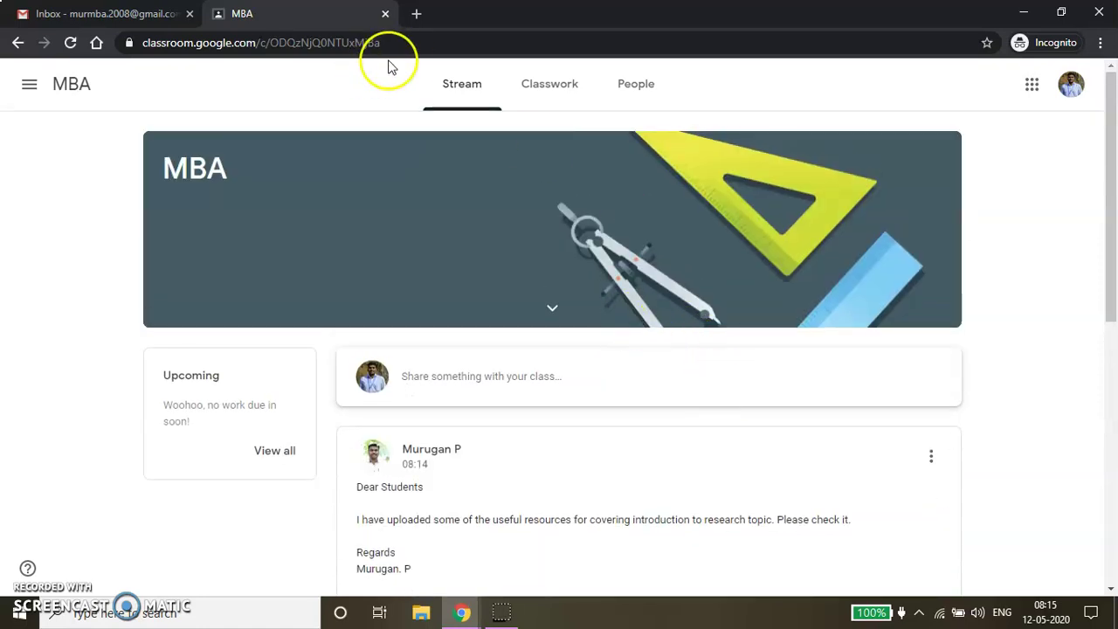
Check the student's reloaded inbox and return to the top of the class stream in the teacher's window
{"action": "left_click", "coordinate": [87, 19]}
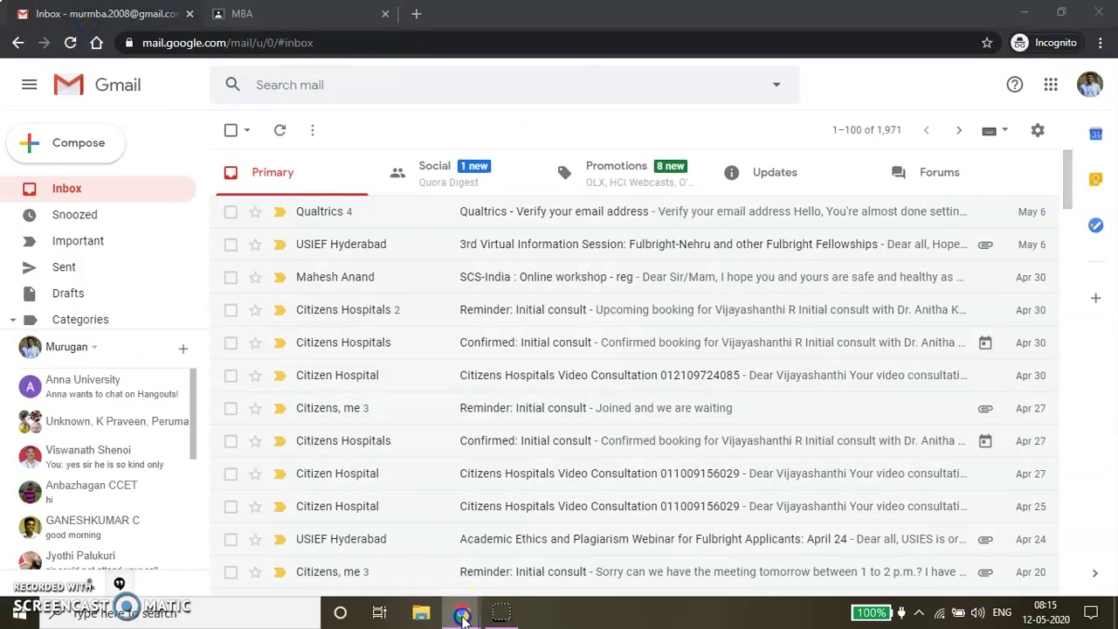
{"action": "mouse_move", "coordinate": [462, 612]}
{"action": "left_click", "coordinate": [347, 548]}
{"action": "scroll", "coordinate": [262, 312], "scroll_direction": "up", "scroll_amount": 3}
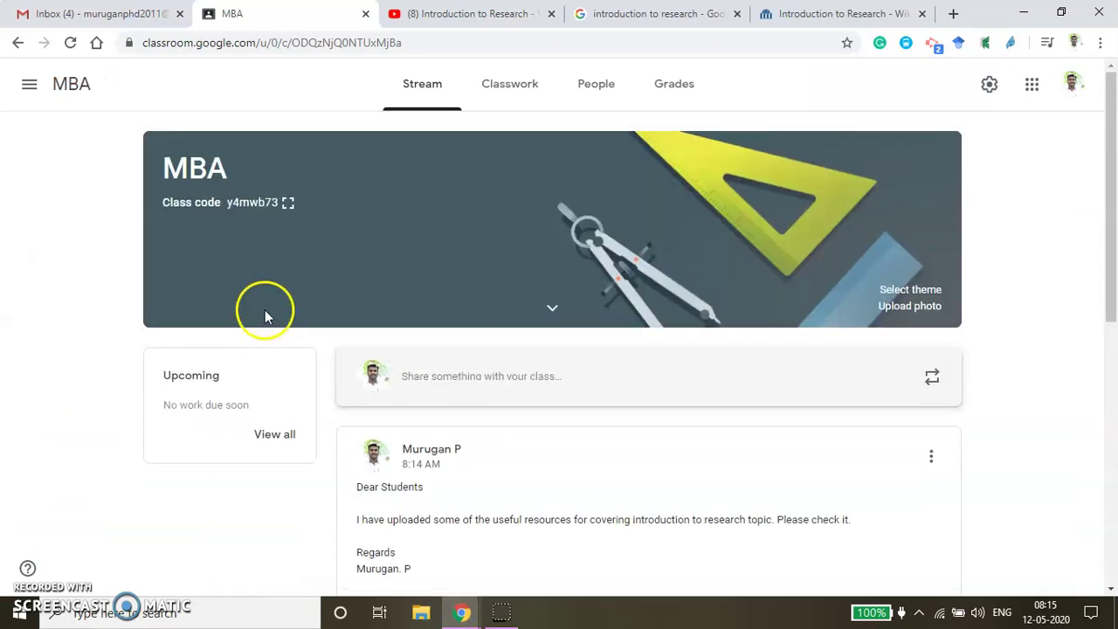